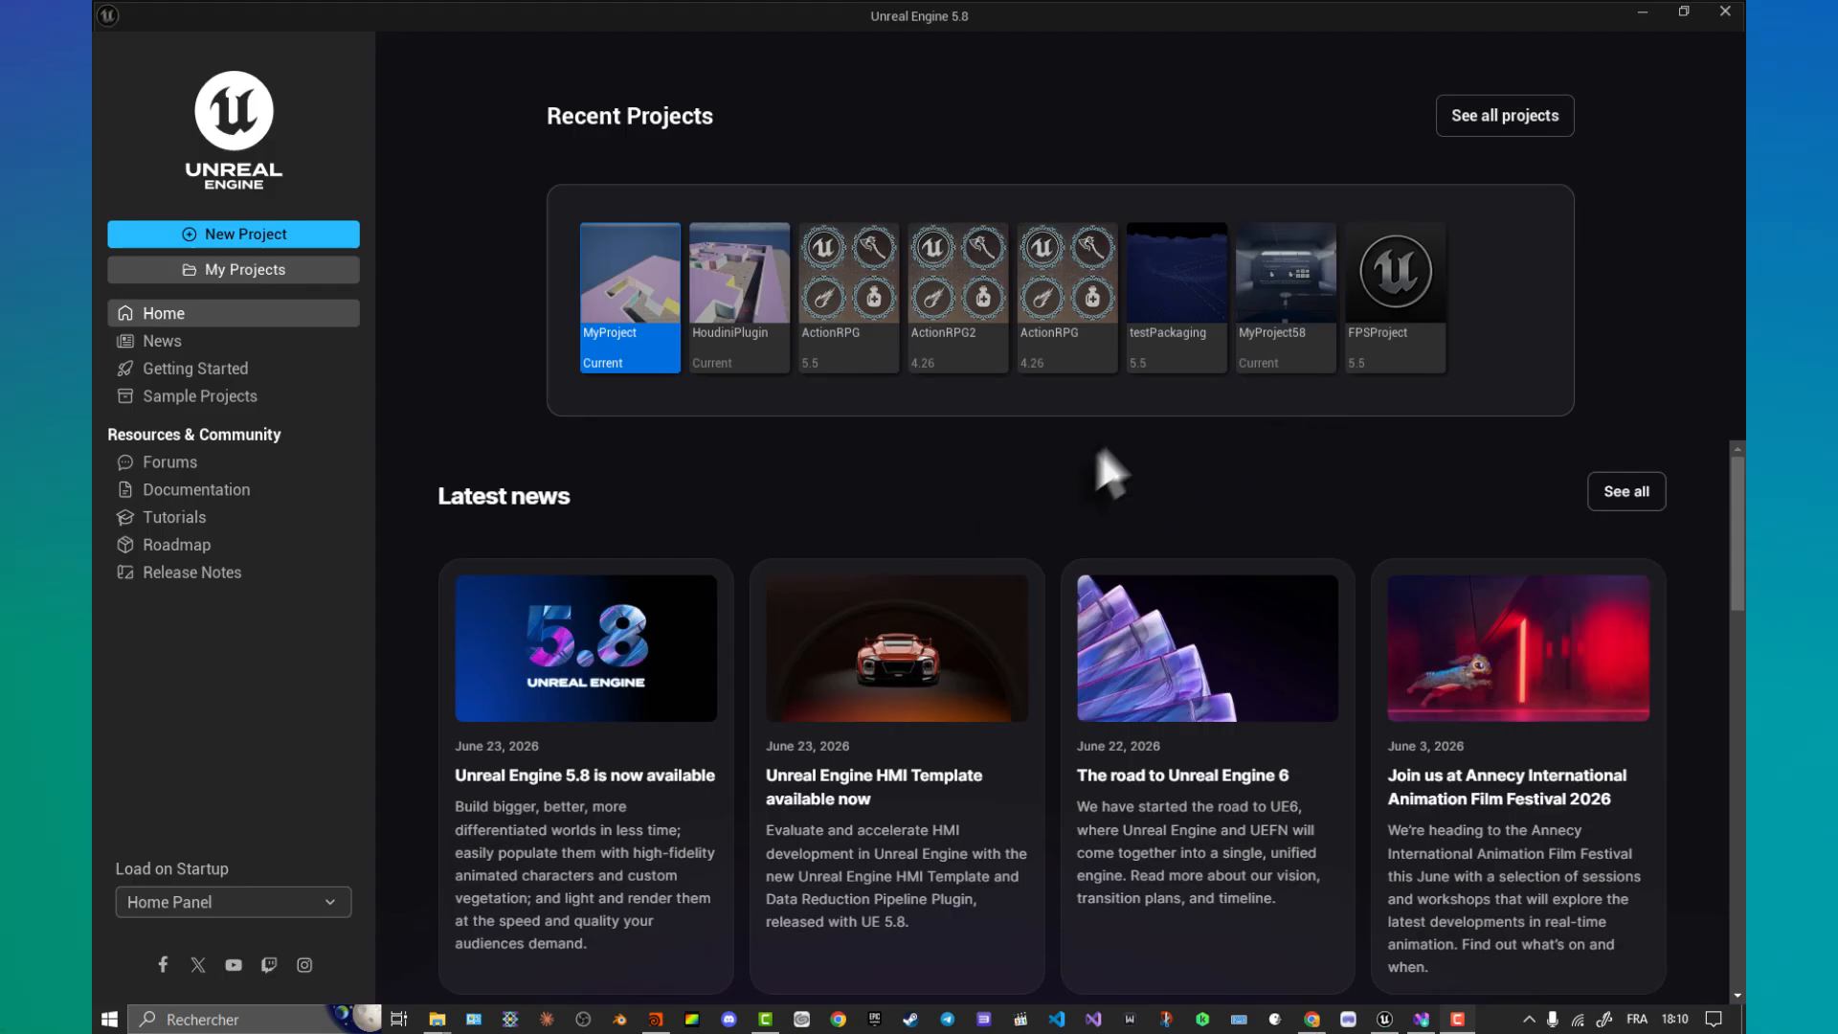
Step: Review the Visual Studio Community 2022 workloads in Visual Studio Installer, closing the modification view and minimizing both Visual Studio windows when done
click(1094, 1019)
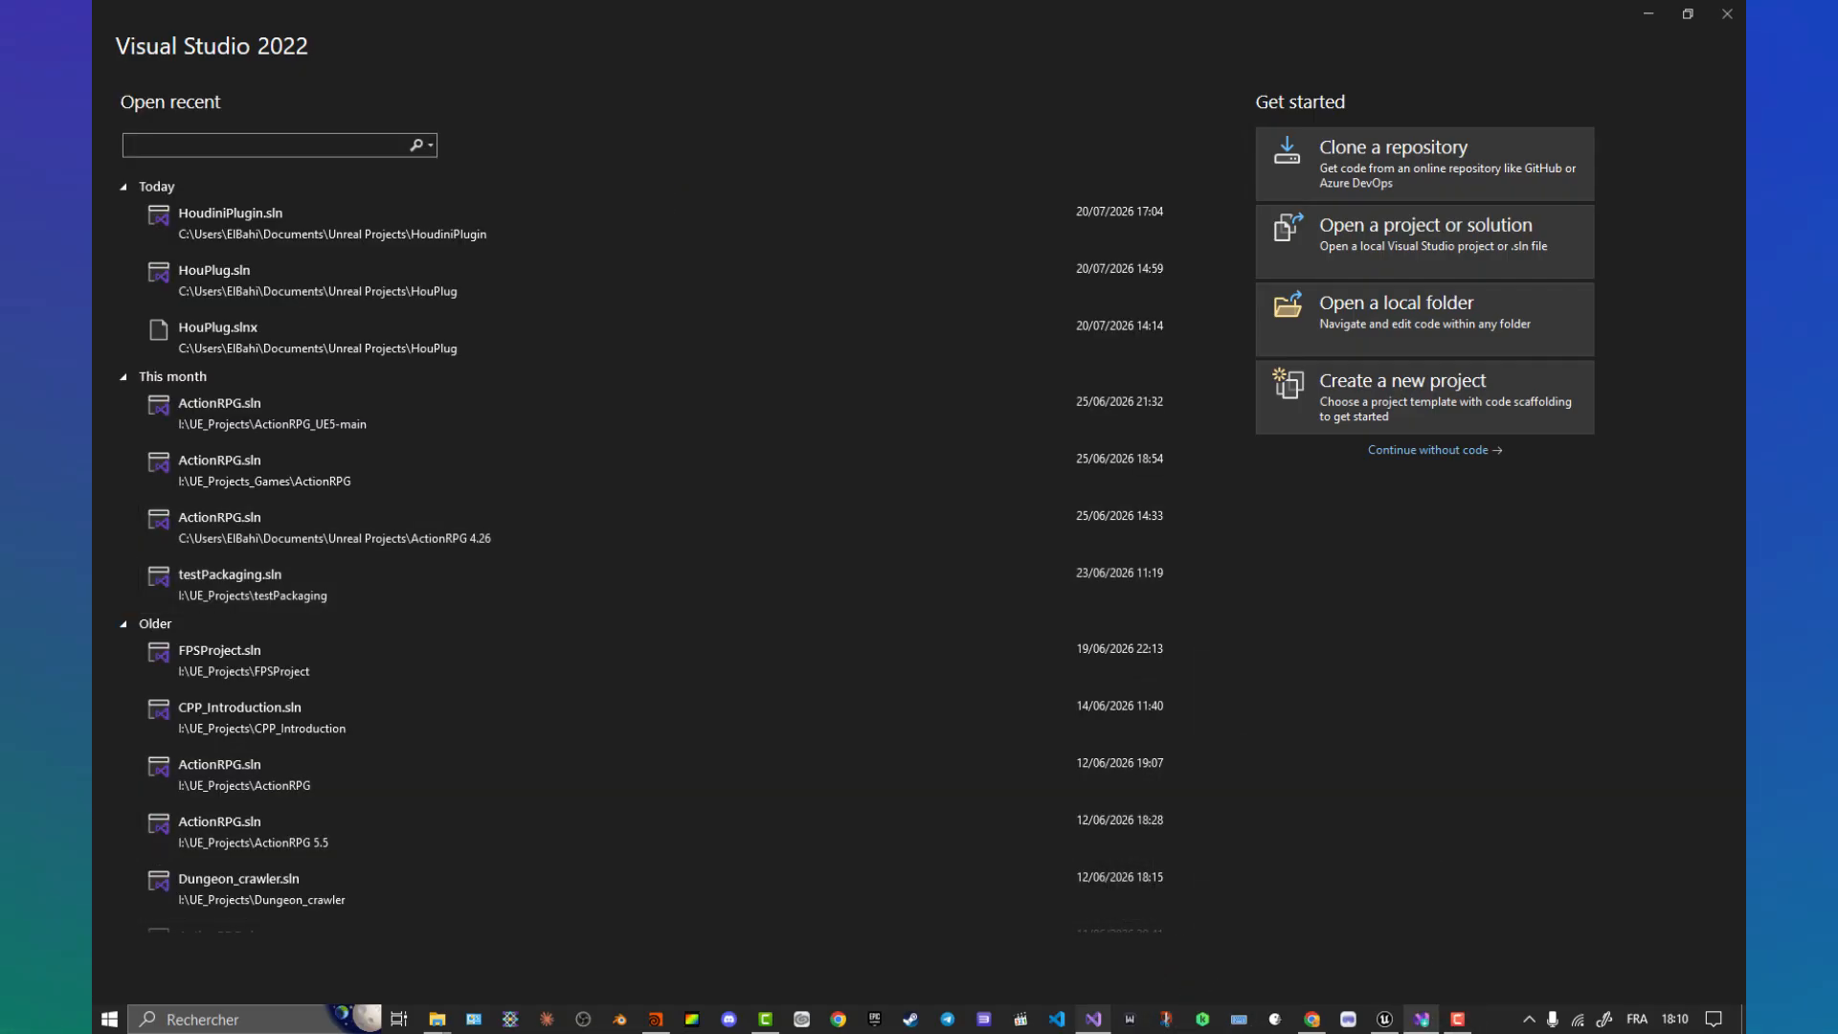
click(1422, 1018)
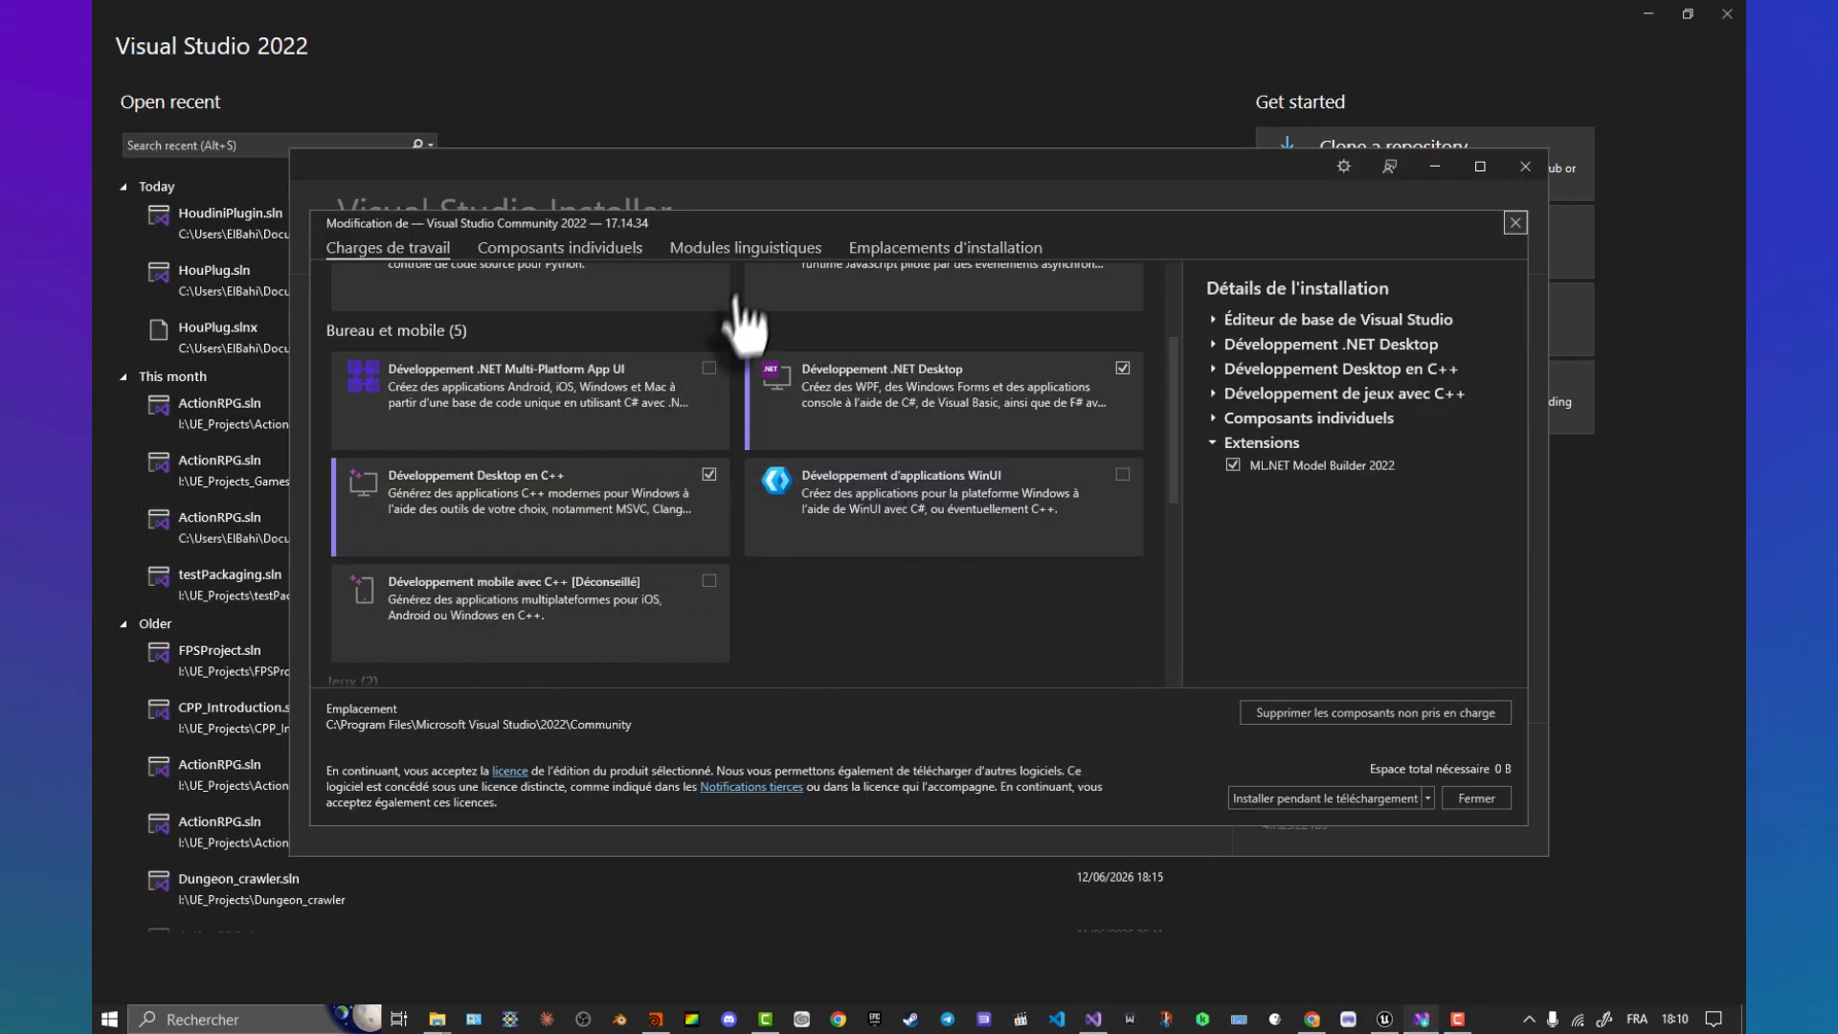
click(106, 1024)
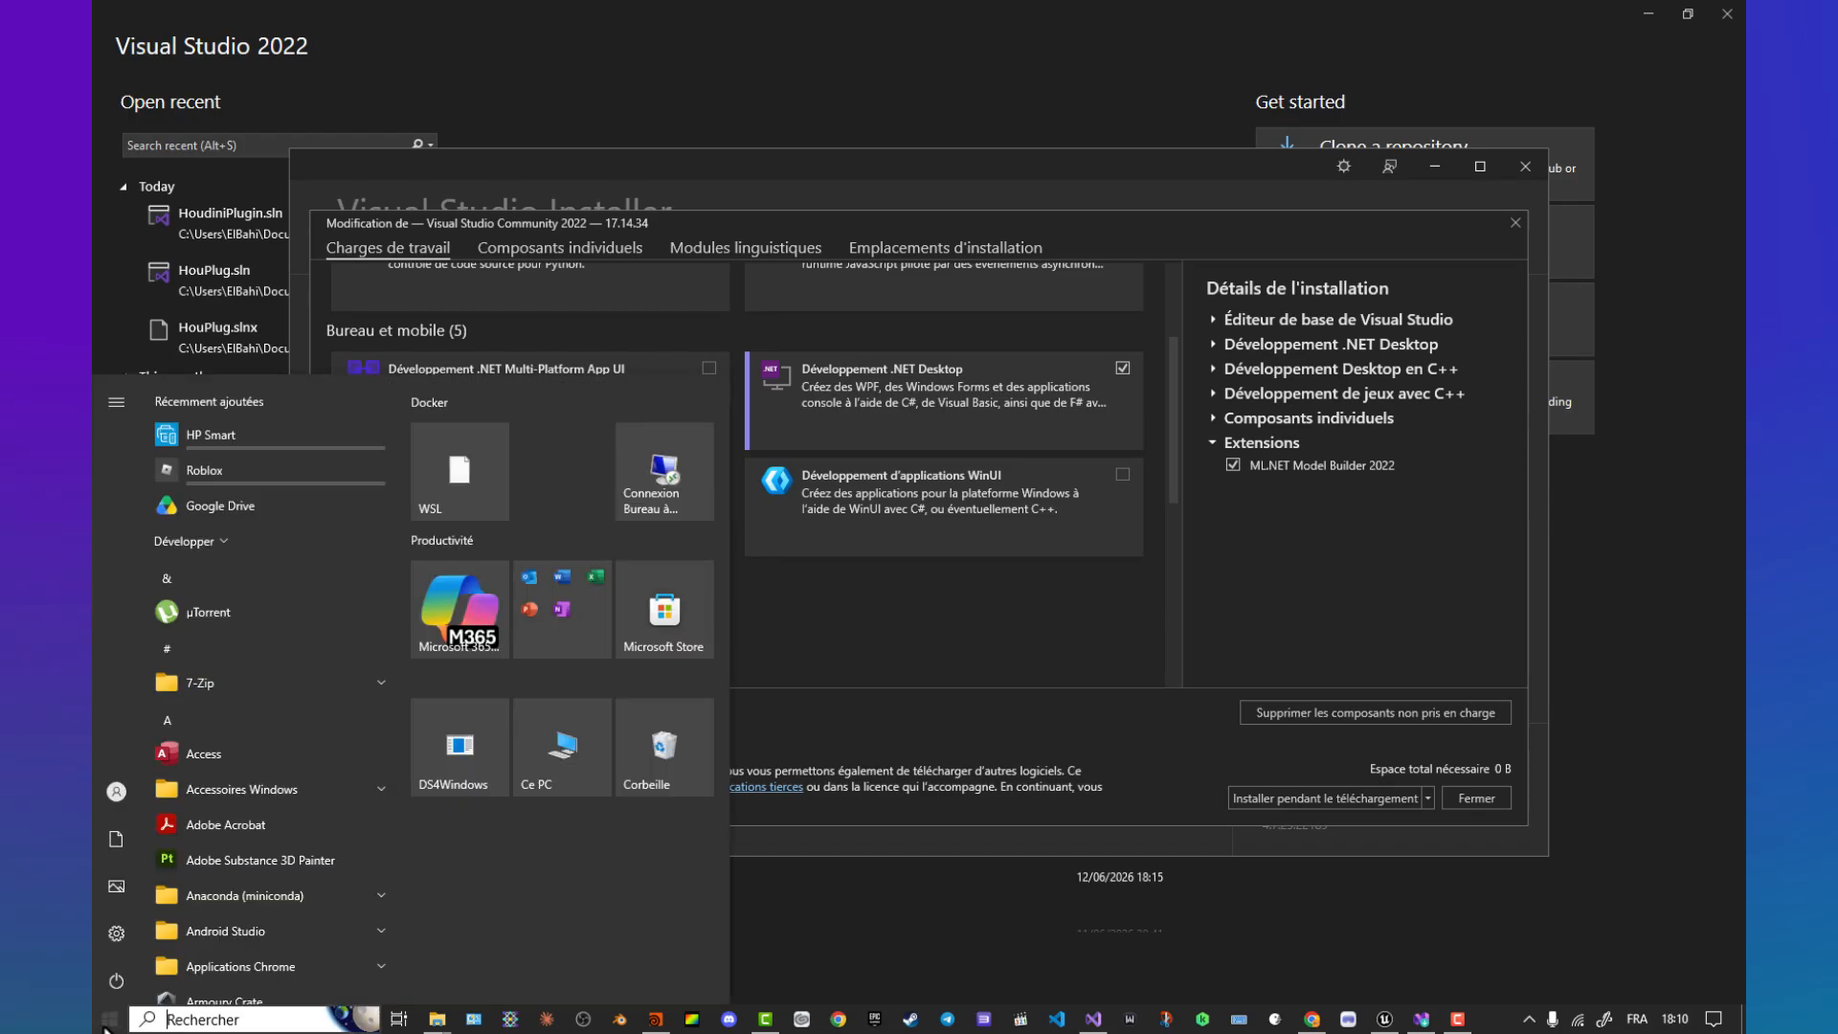
text(visua)
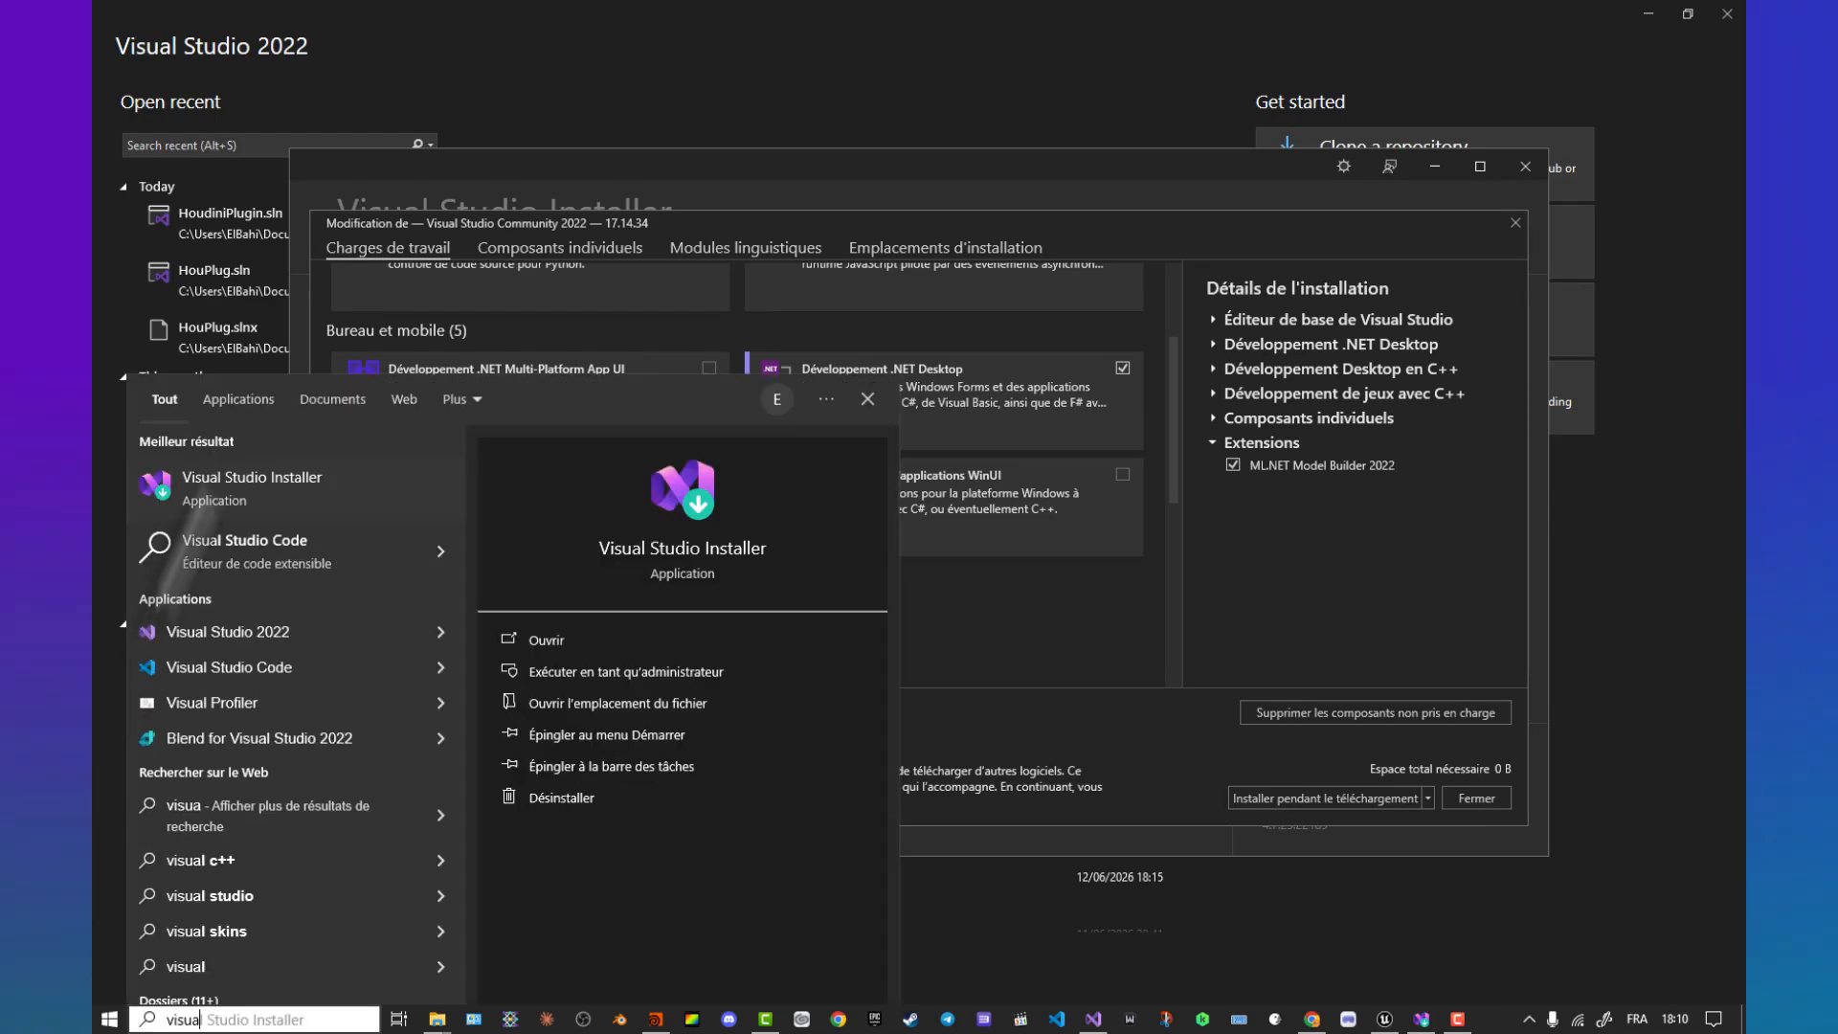
click(836, 222)
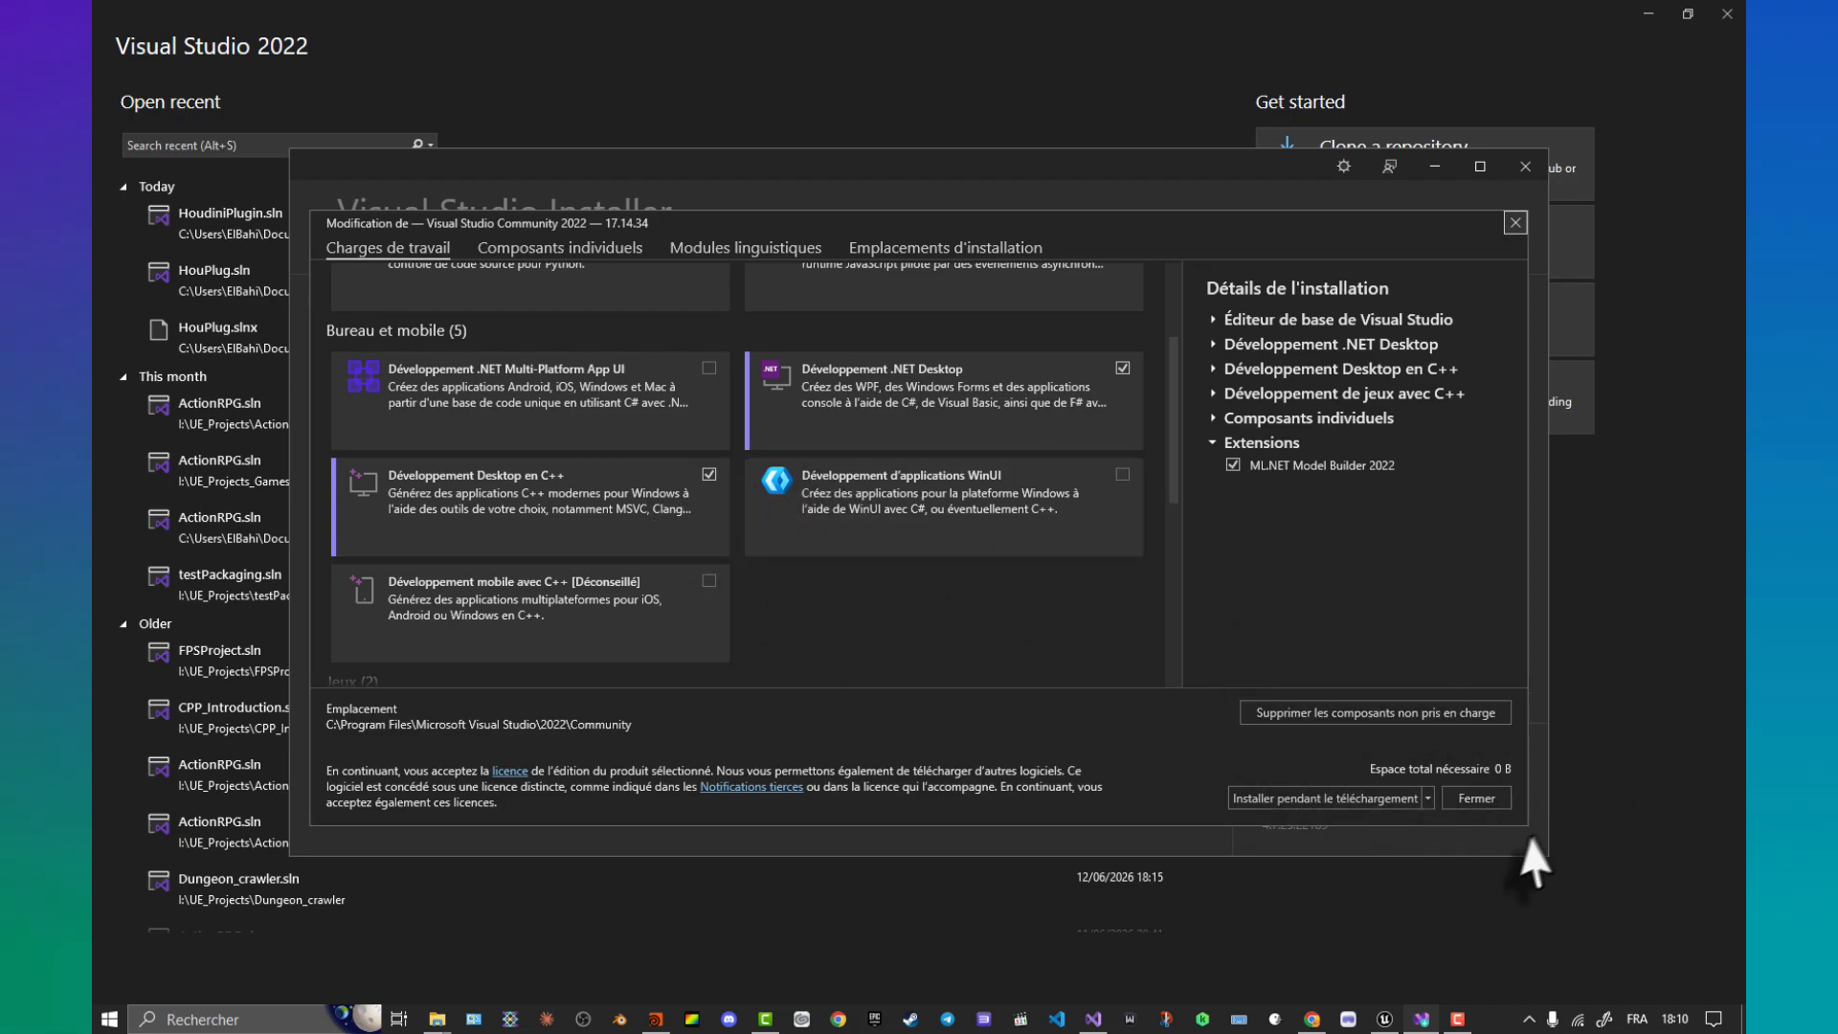
click(1489, 805)
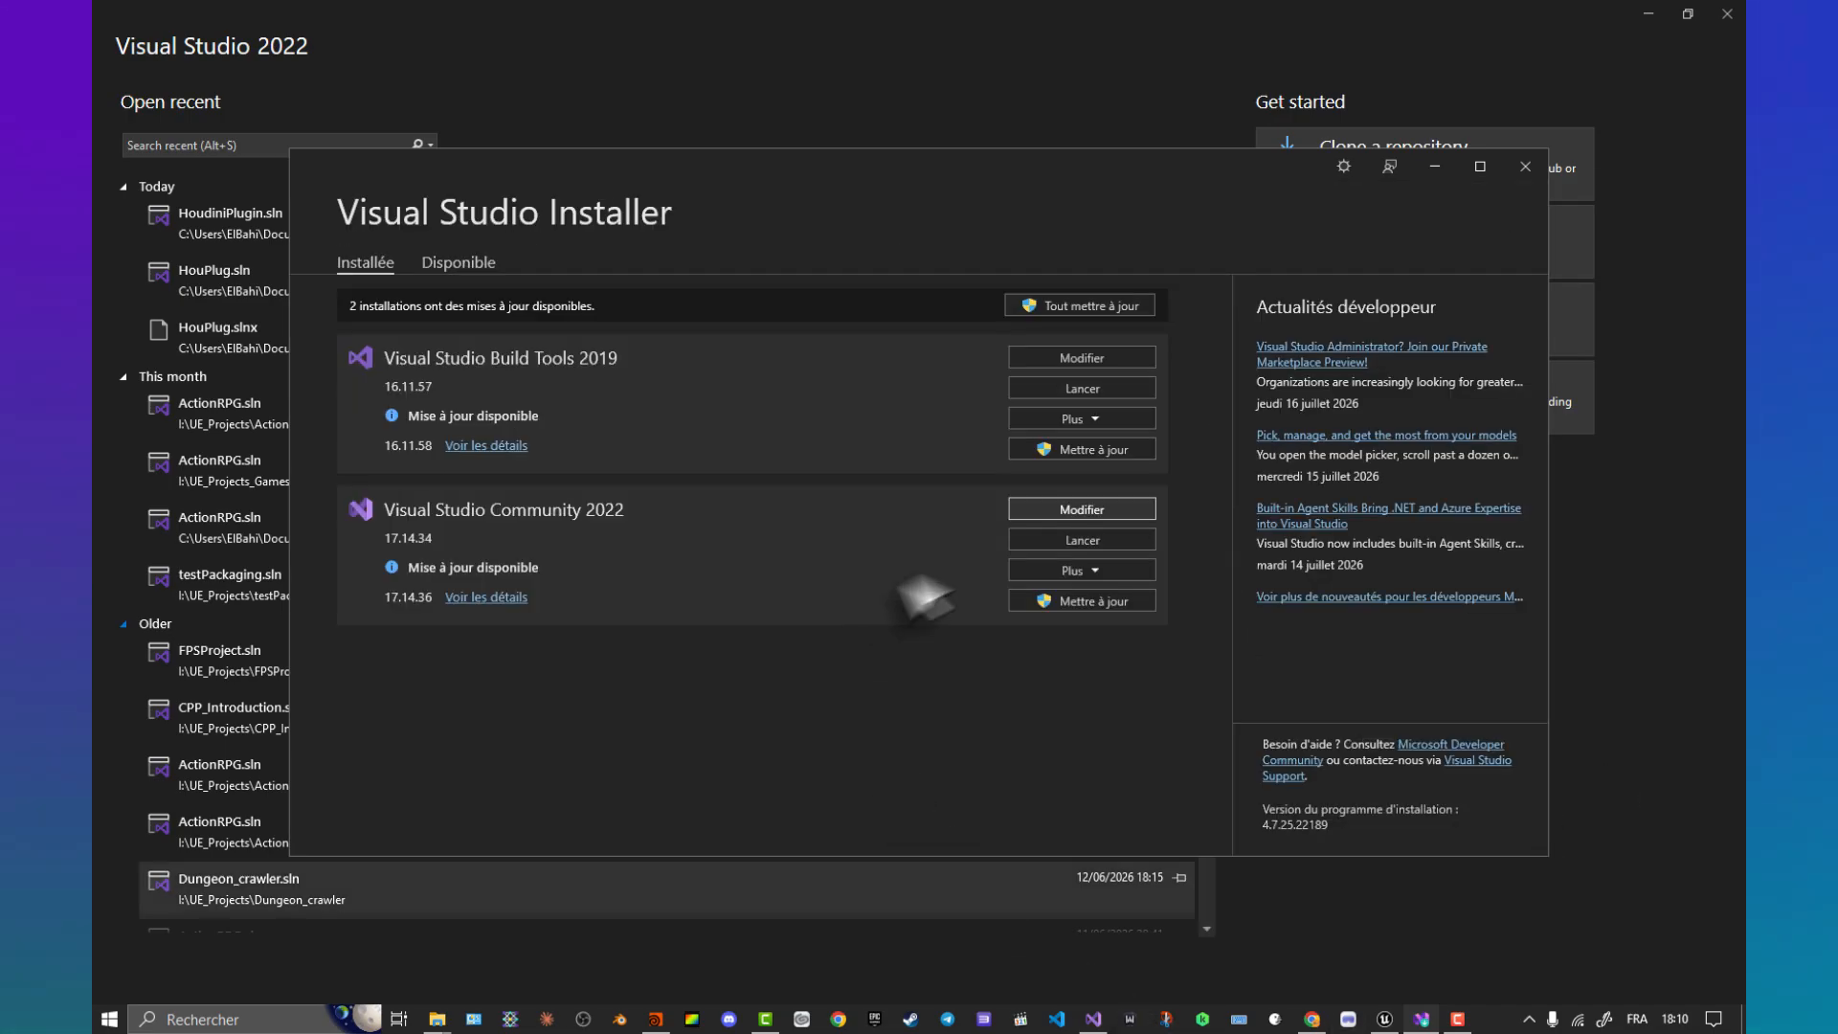
click(1433, 167)
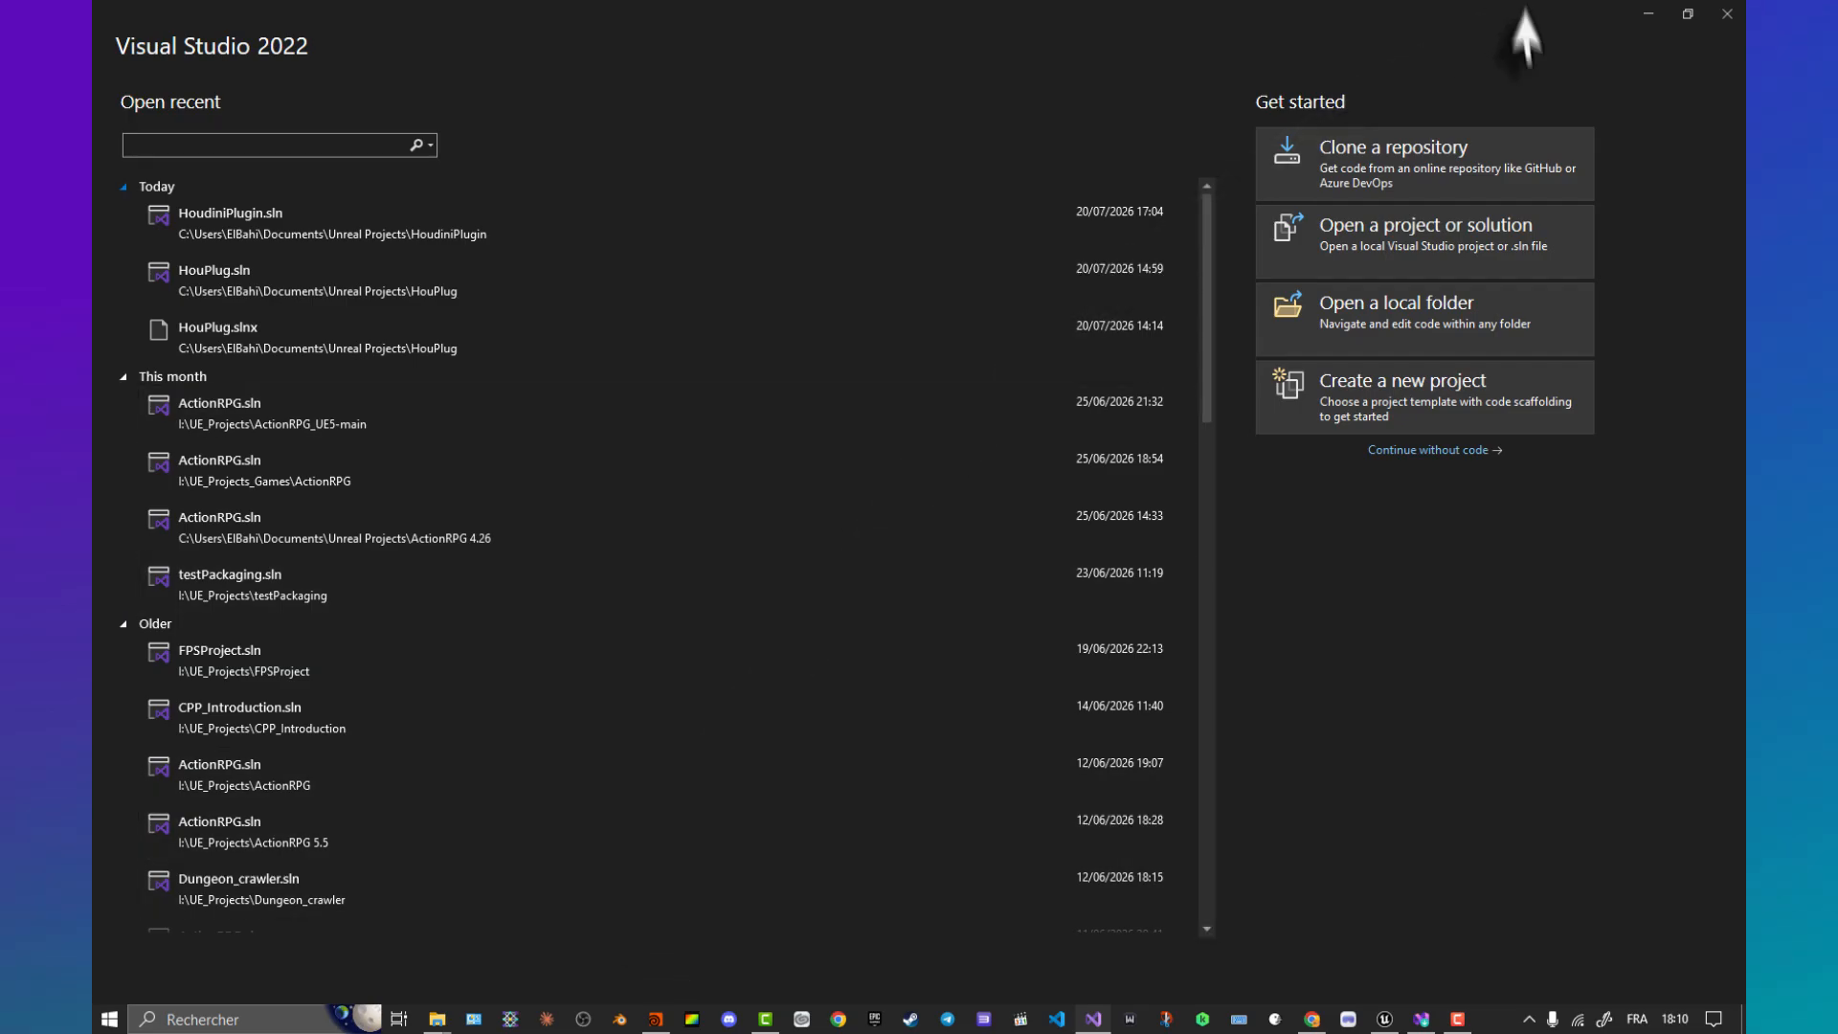
click(1647, 14)
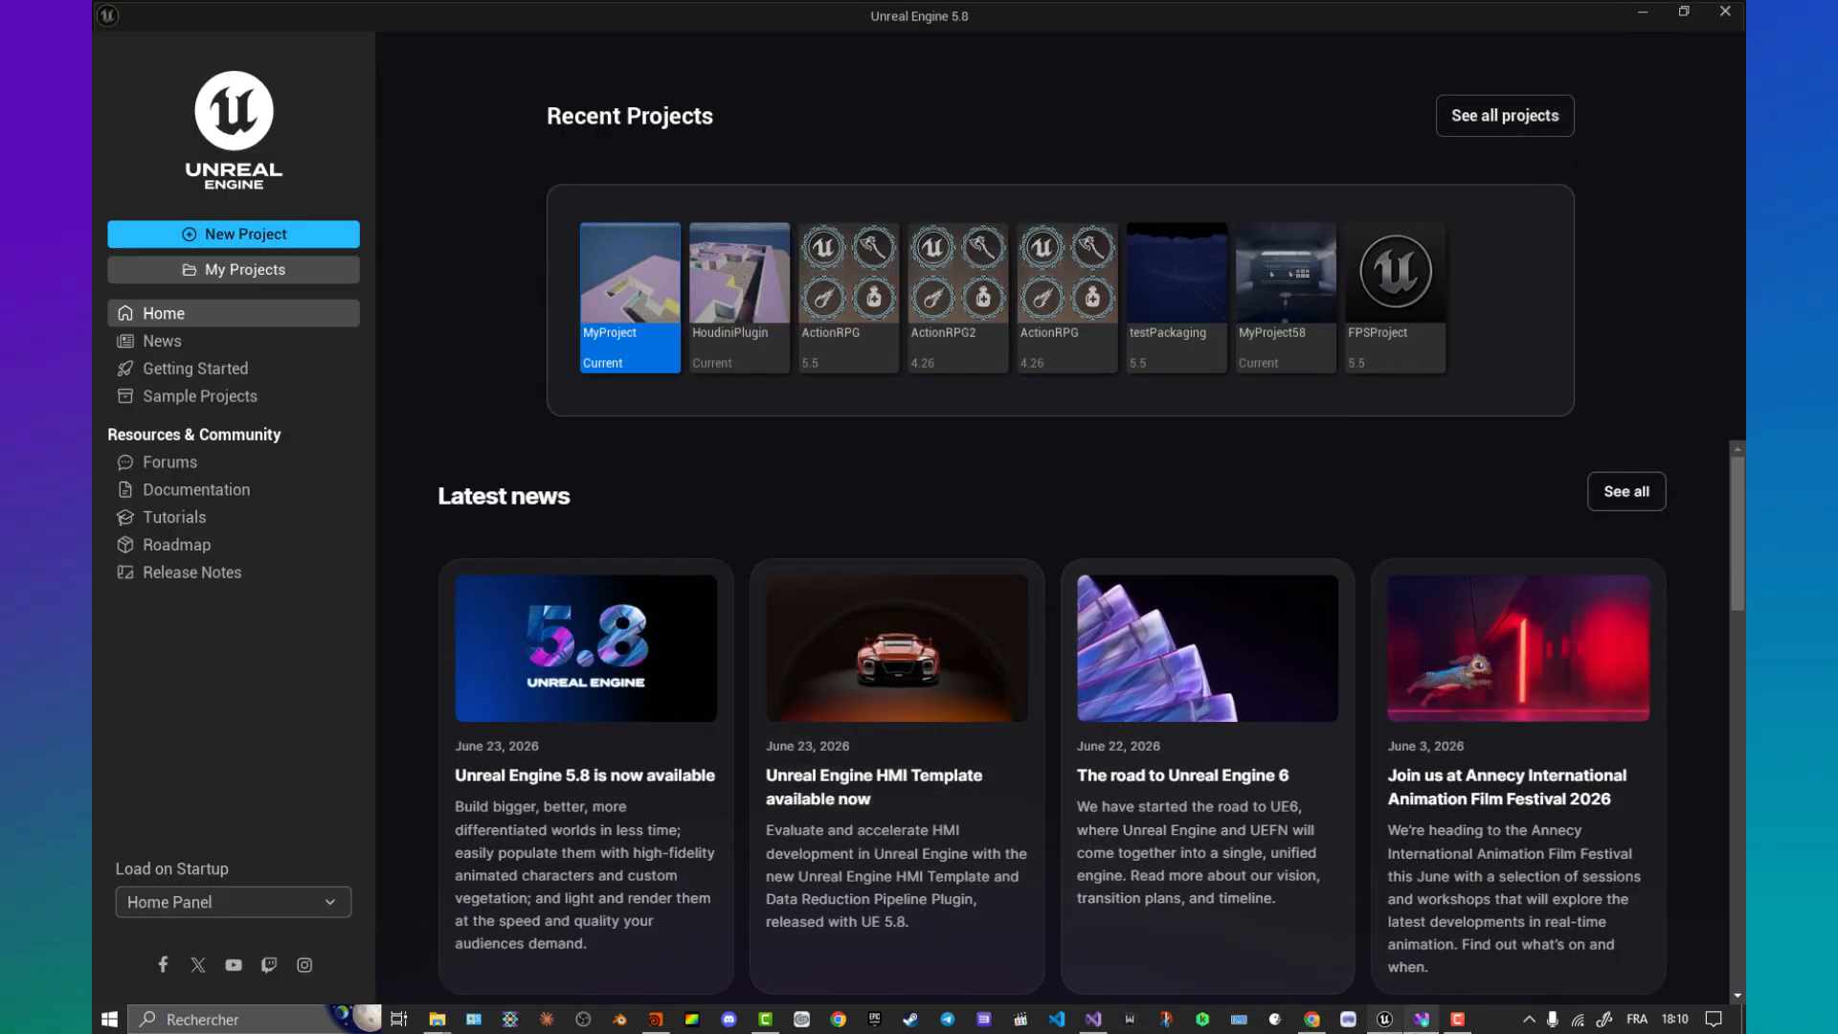
Step: Switch to Chrome and open the sideeffects HoudiniEngineForUnreal GitHub repository from a search for "houdini engine unreal plugin github"
click(836, 1017)
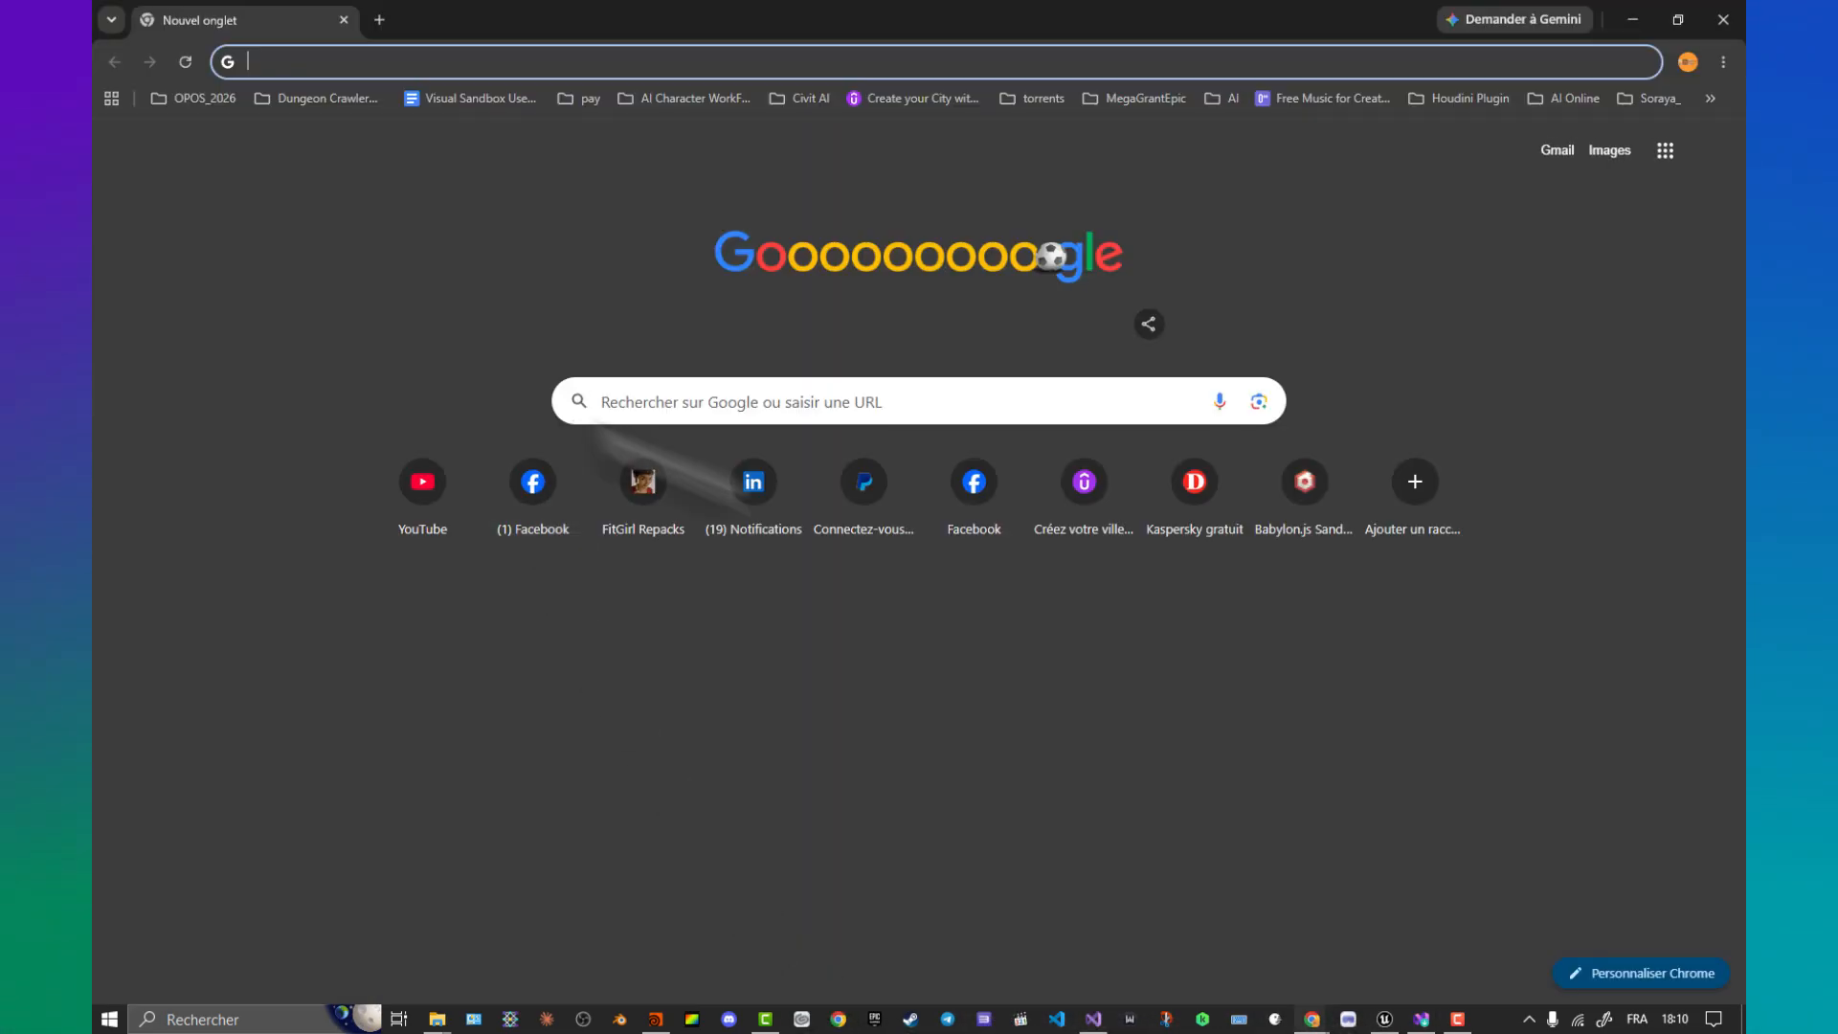
click(1633, 19)
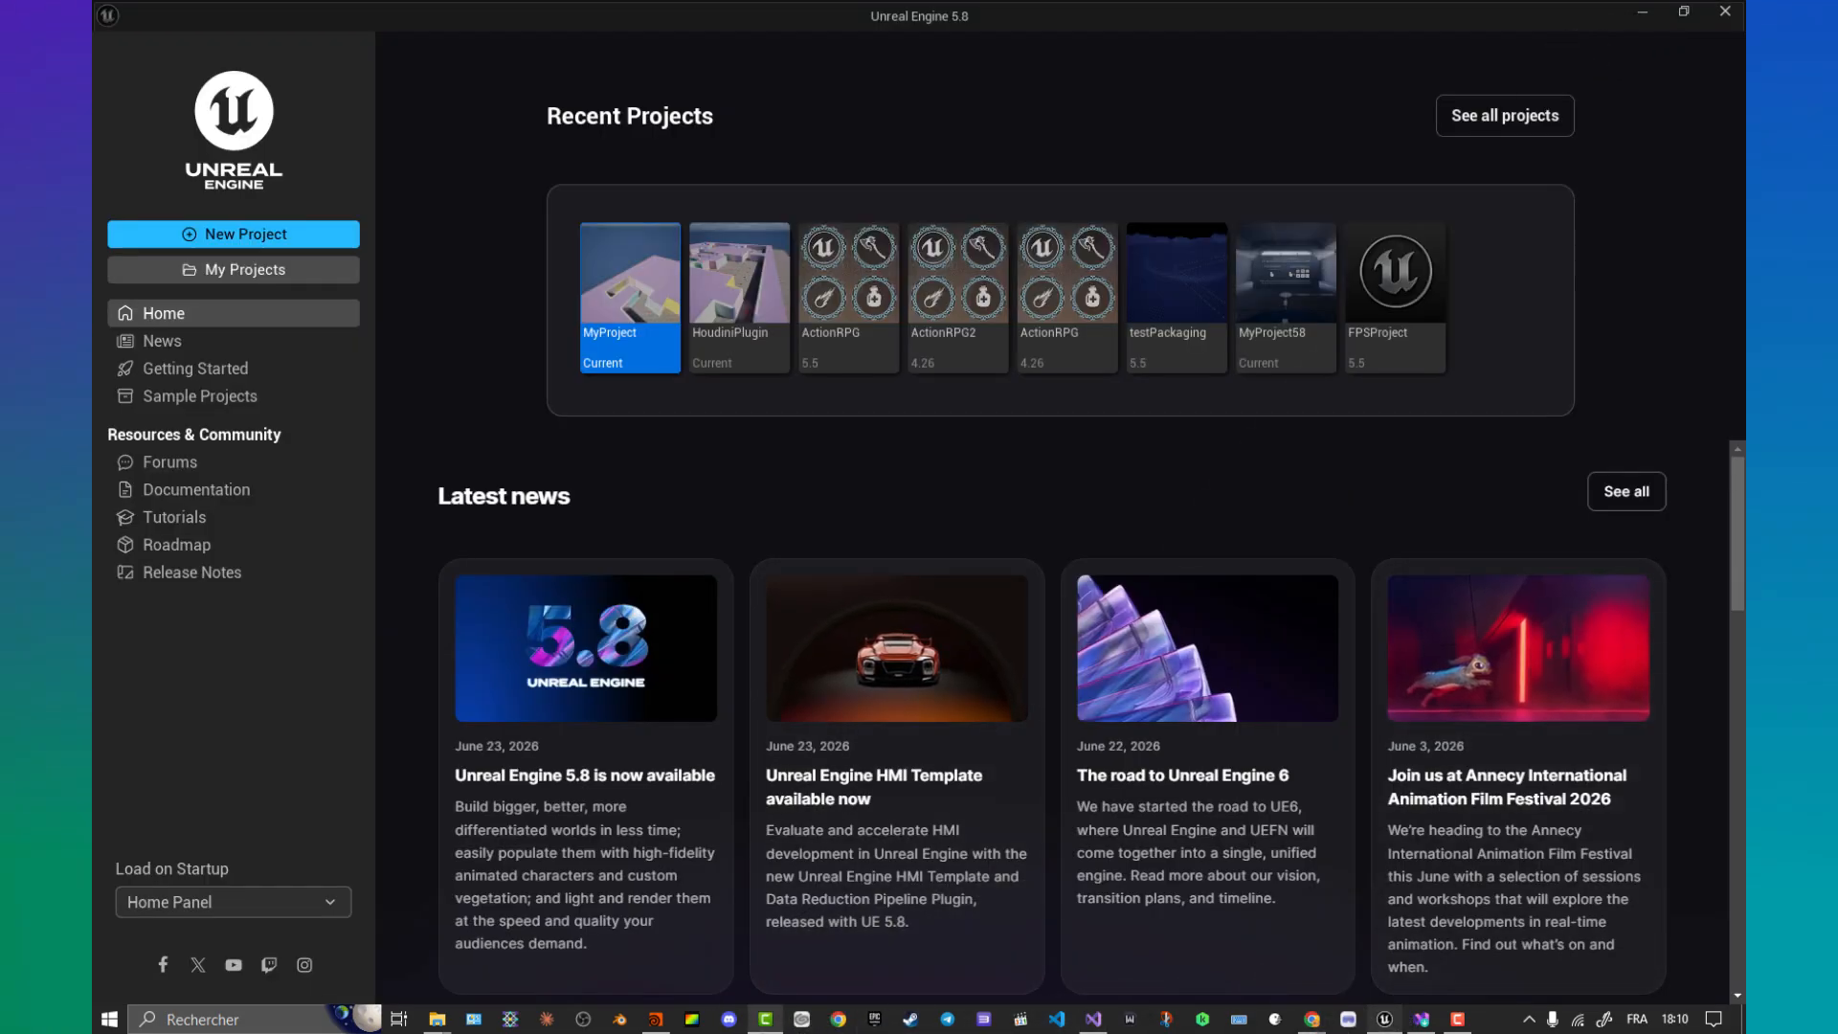
click(838, 1019)
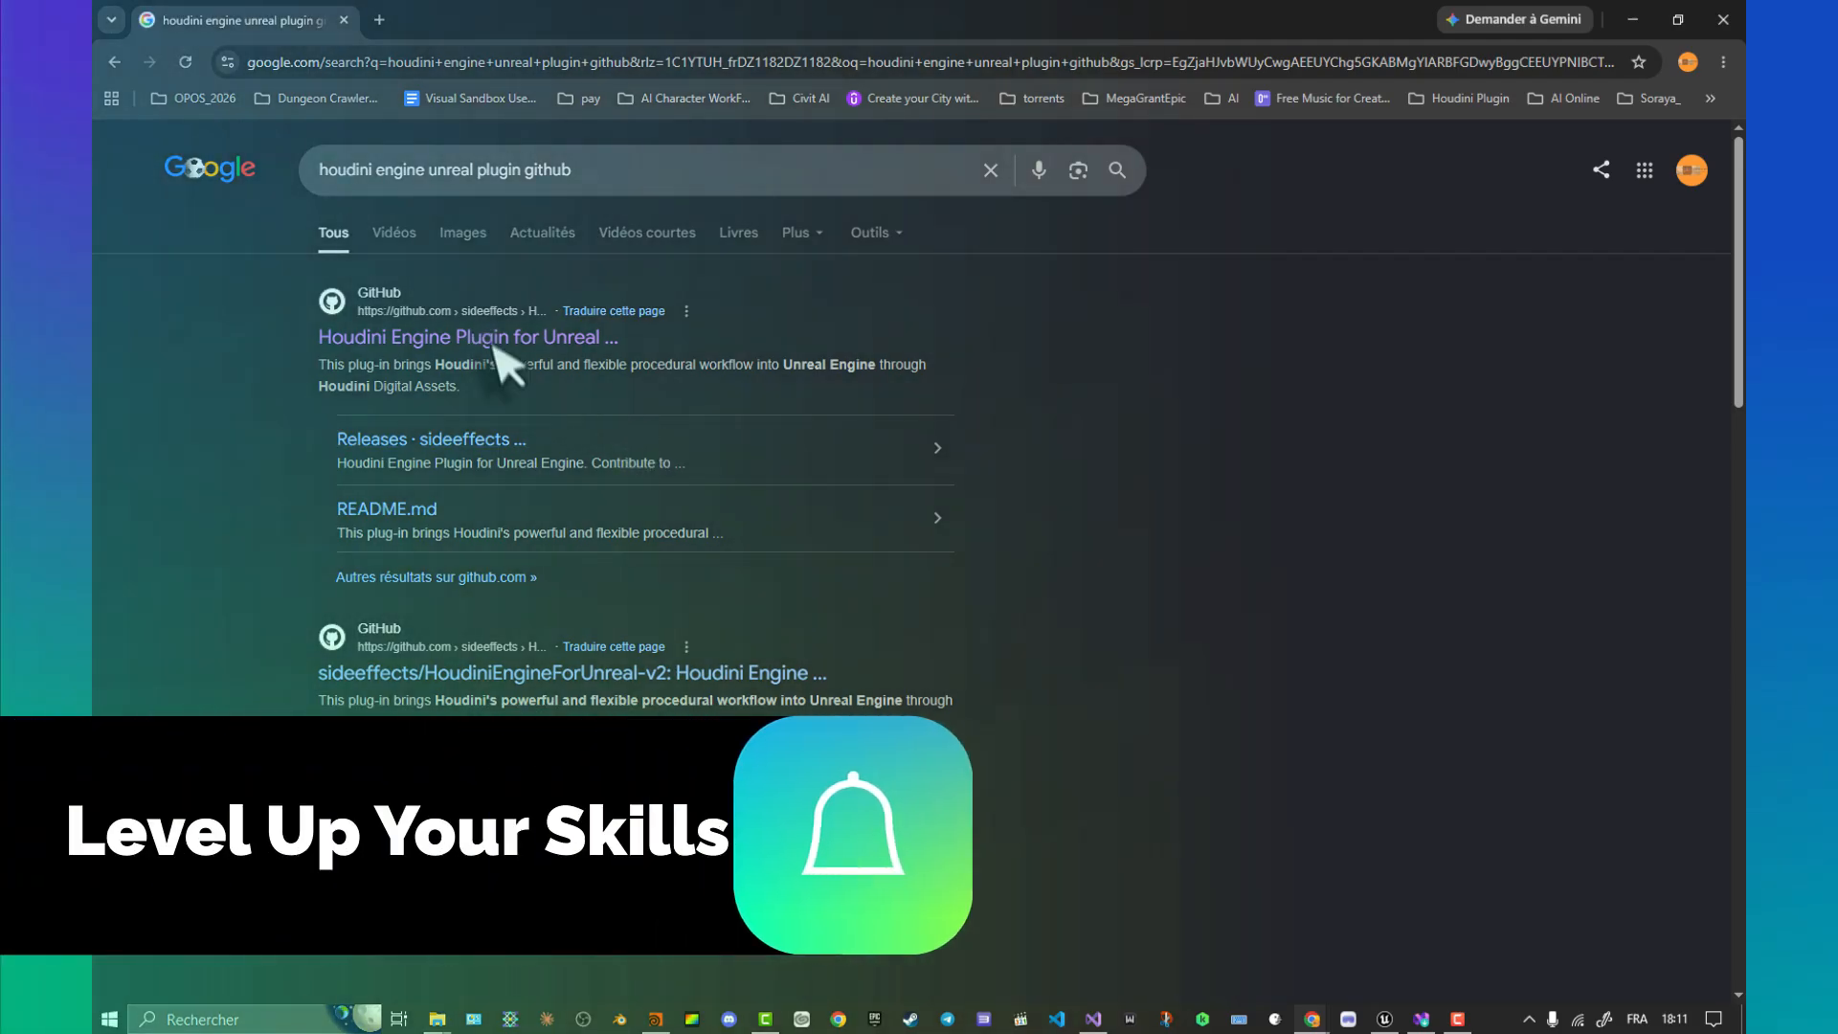
click(613, 341)
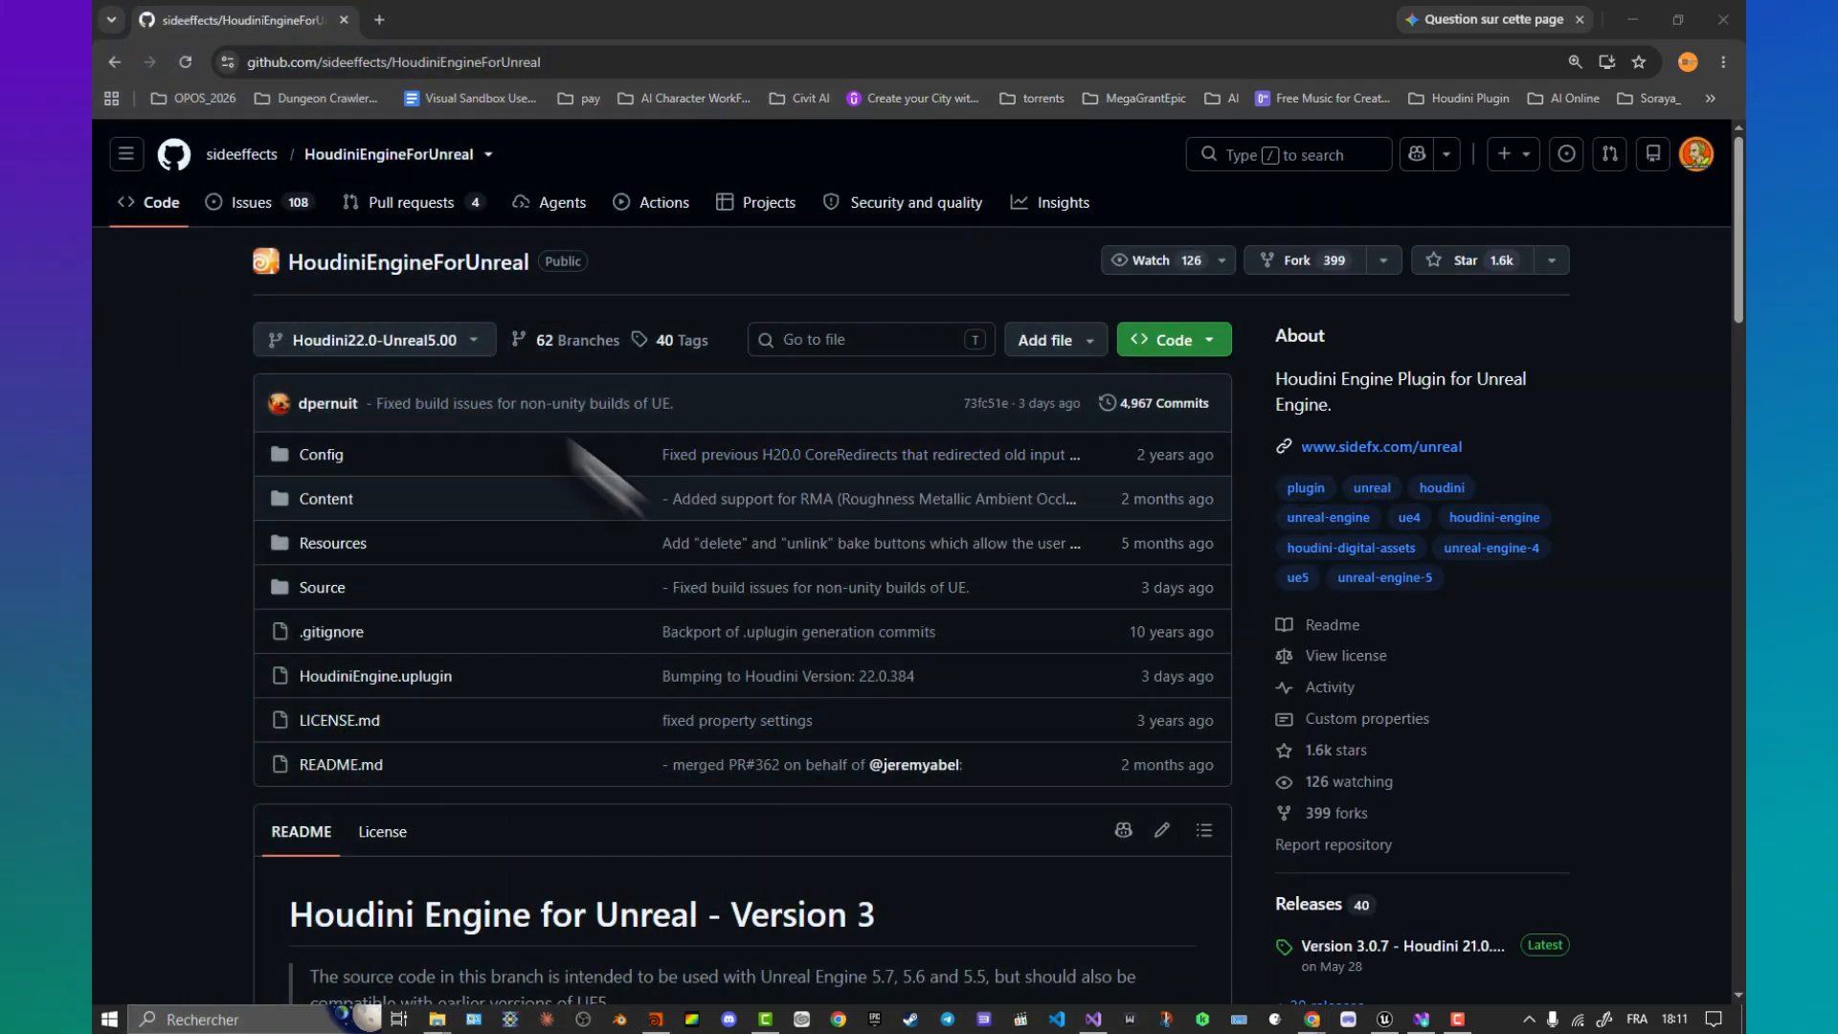
Step: Examine the repository's available branches and its code download options, without choosing any of them
click(458, 356)
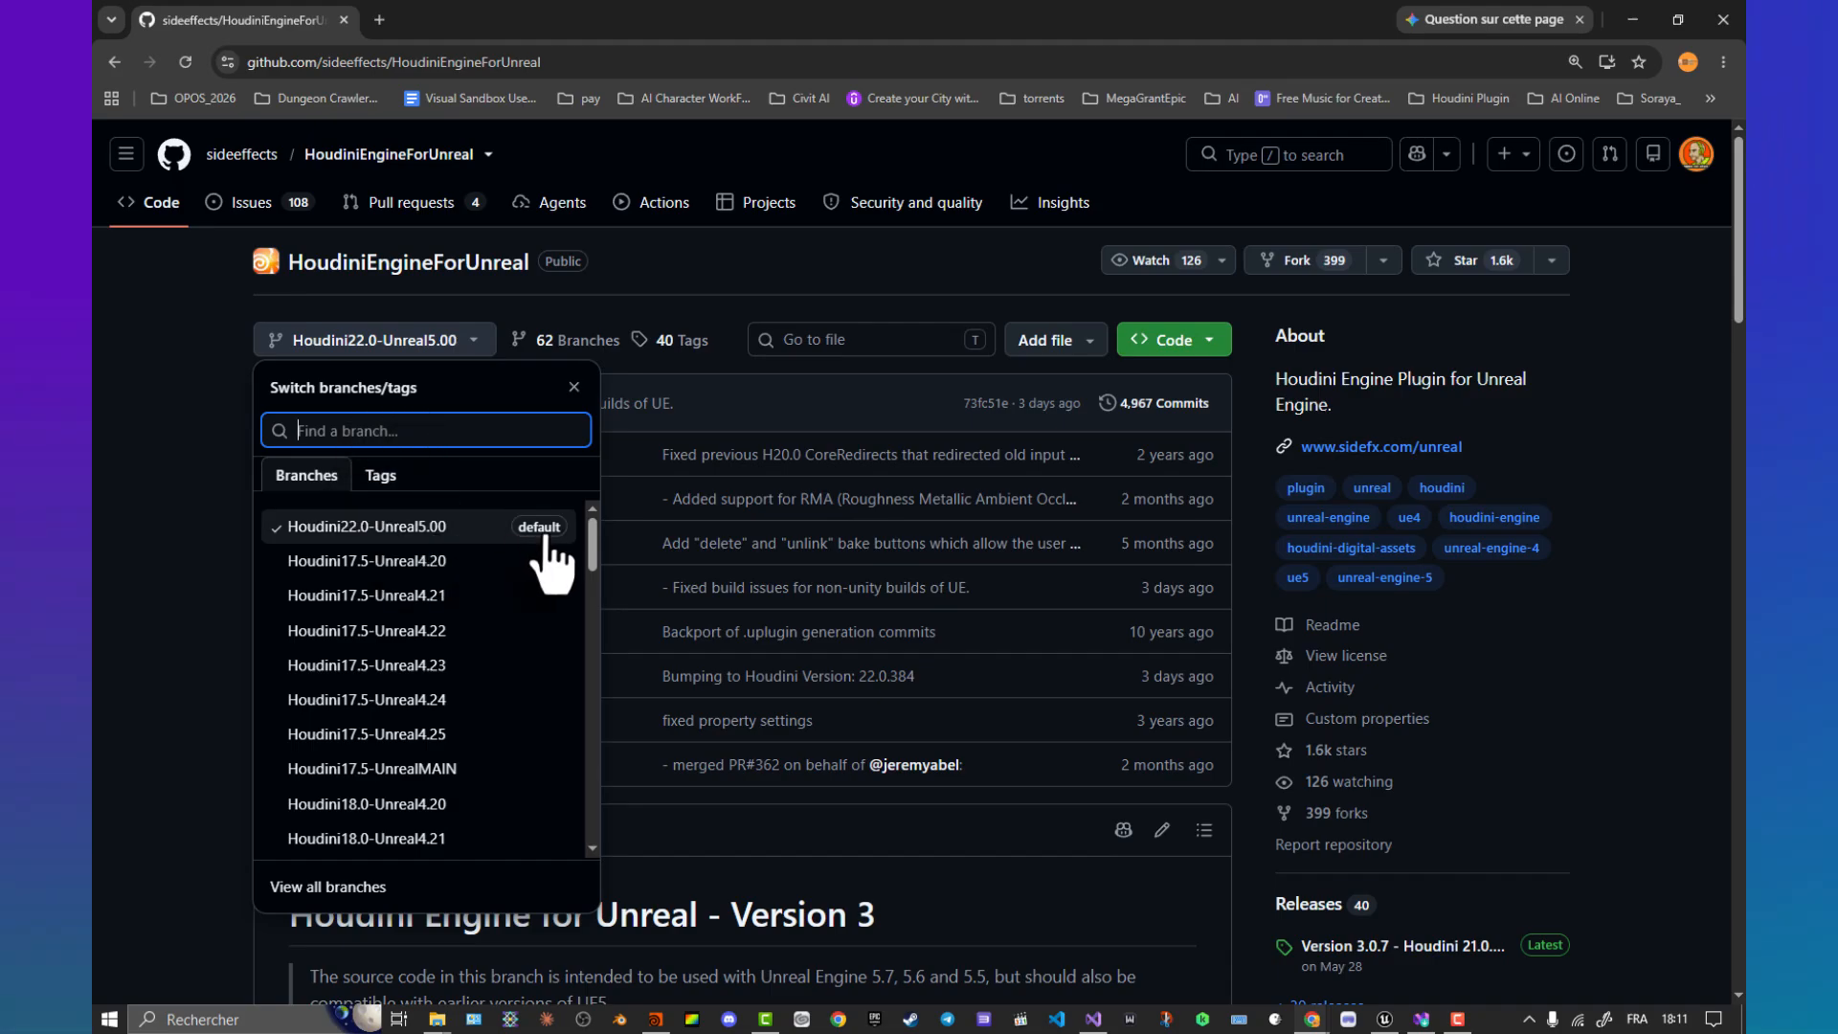
click(1197, 344)
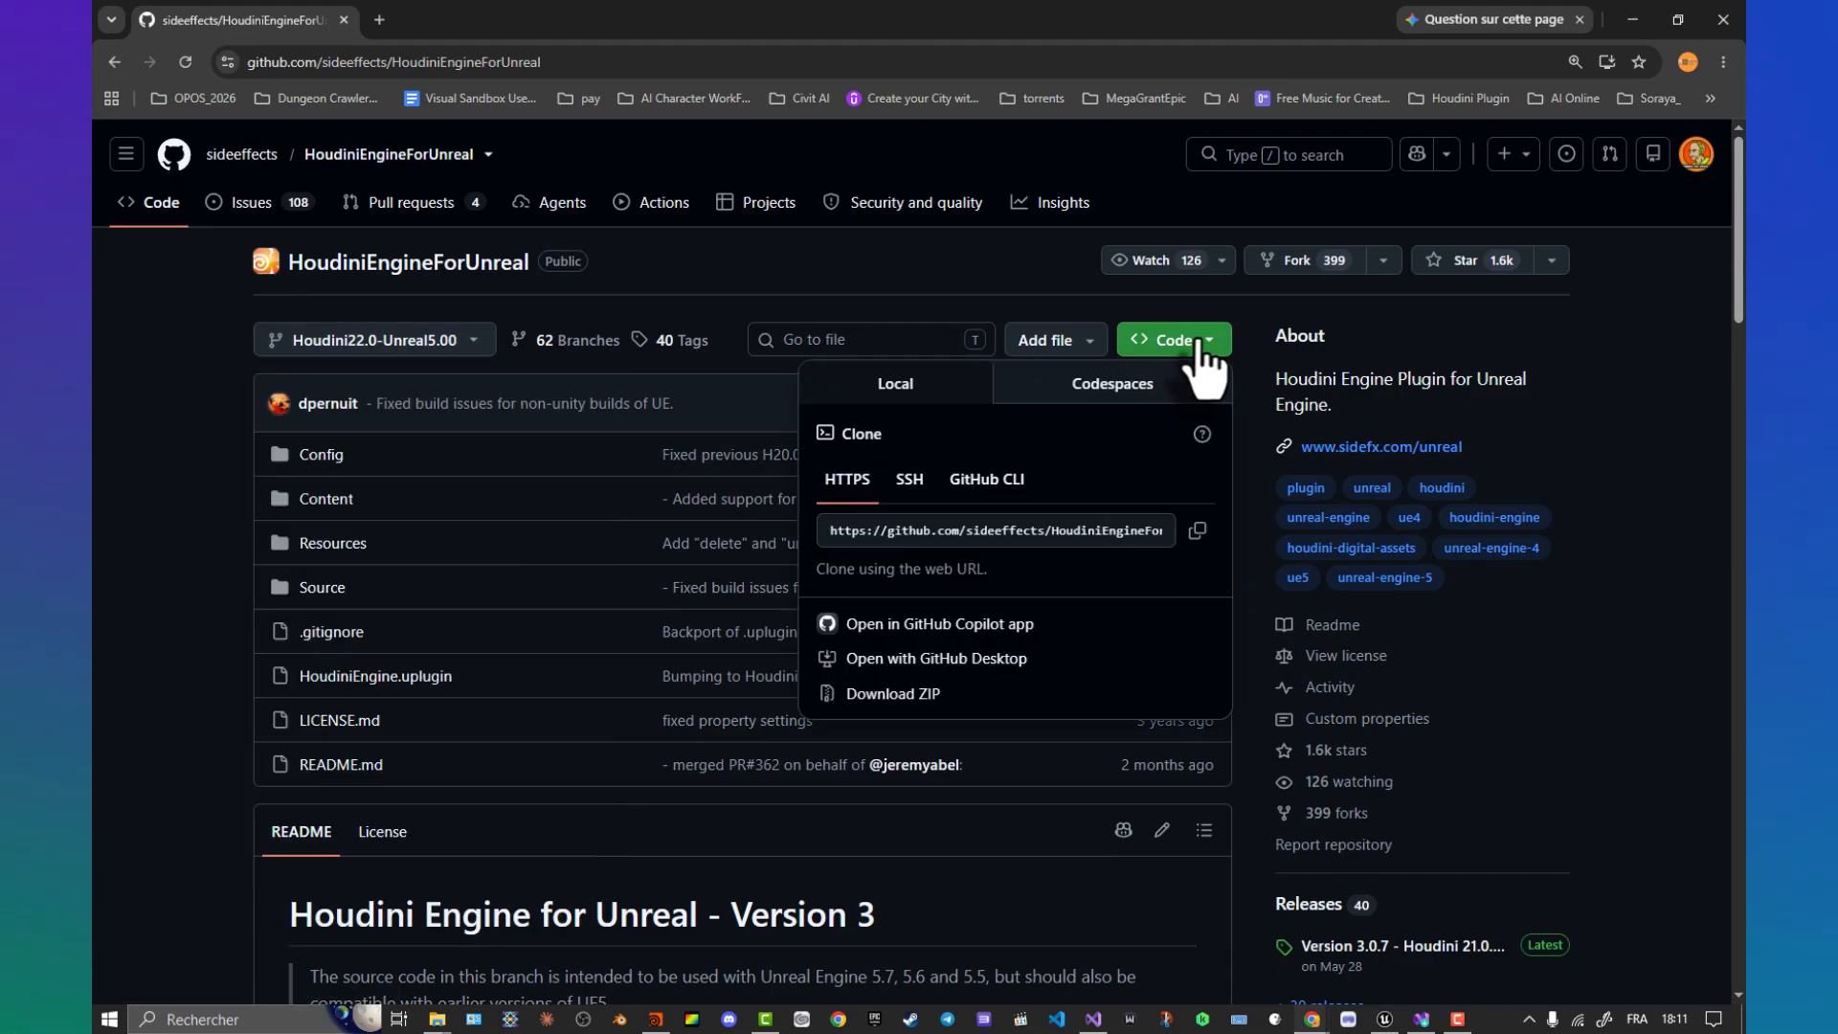
click(139, 375)
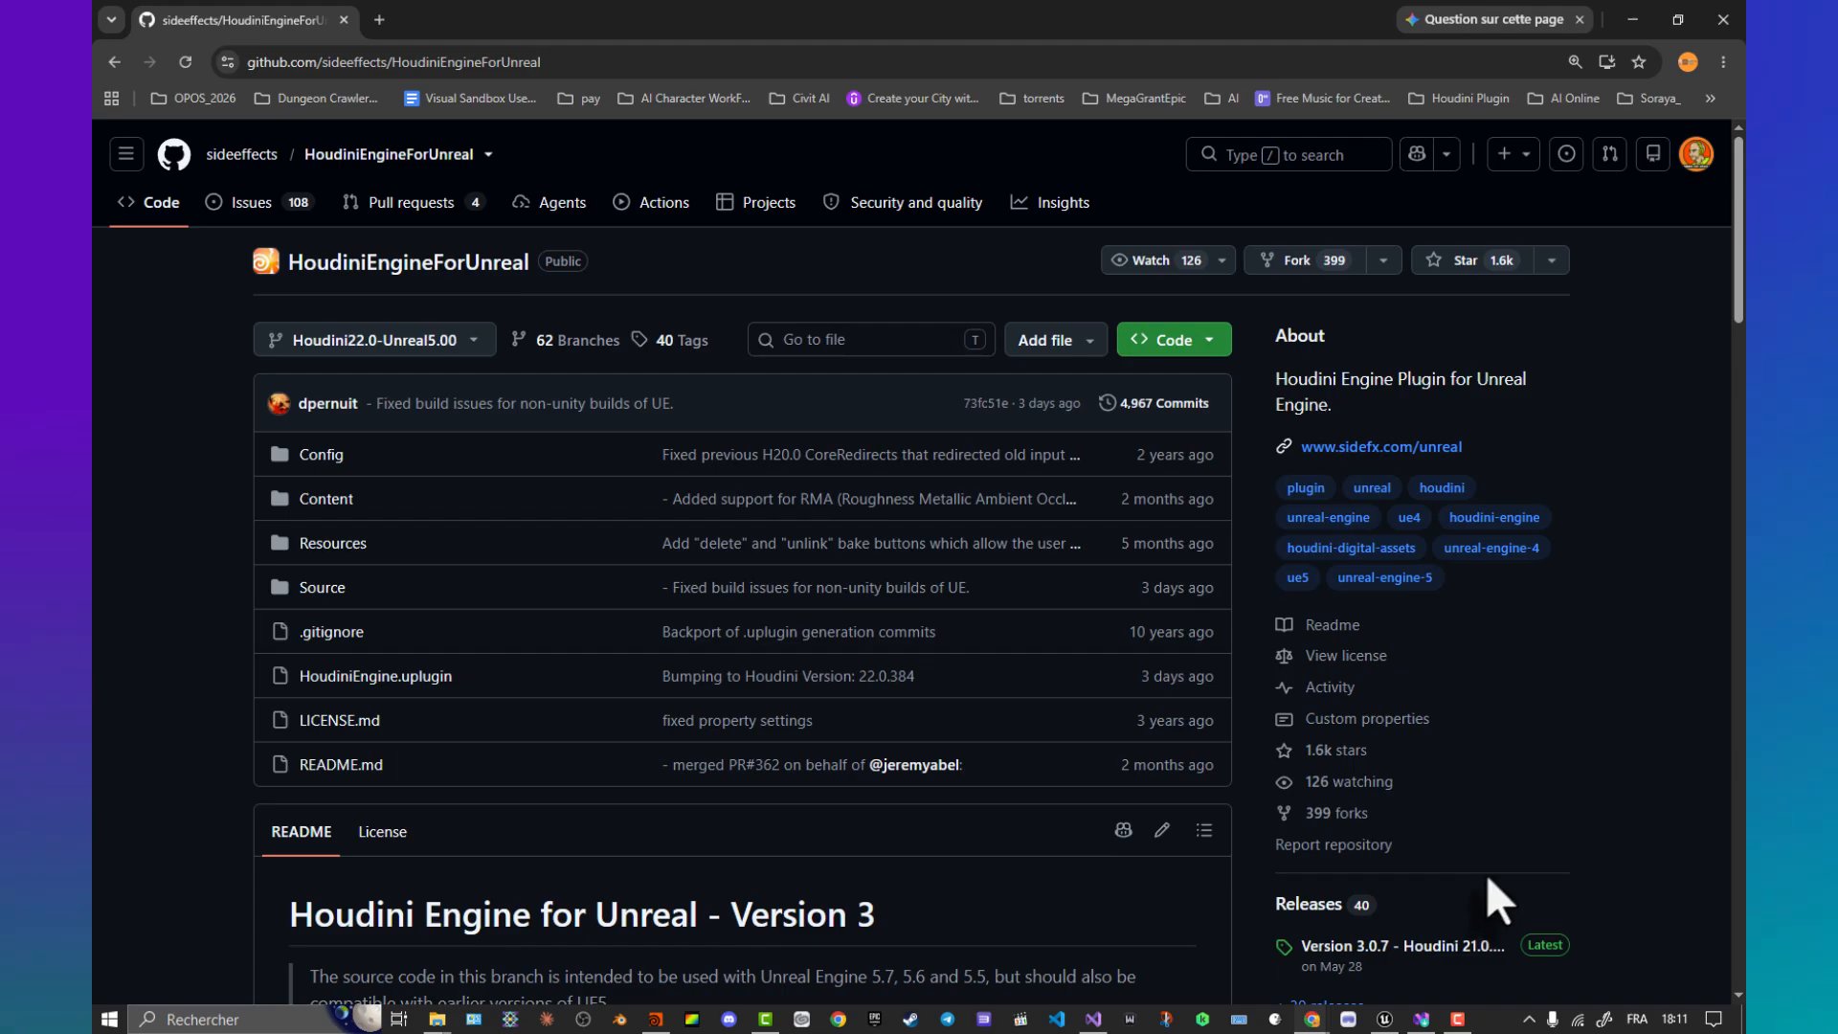
Step: Filter the repository's branches by 21.0 and switch to the Houdini21.0-Unreal5.00-PCG branch
click(452, 343)
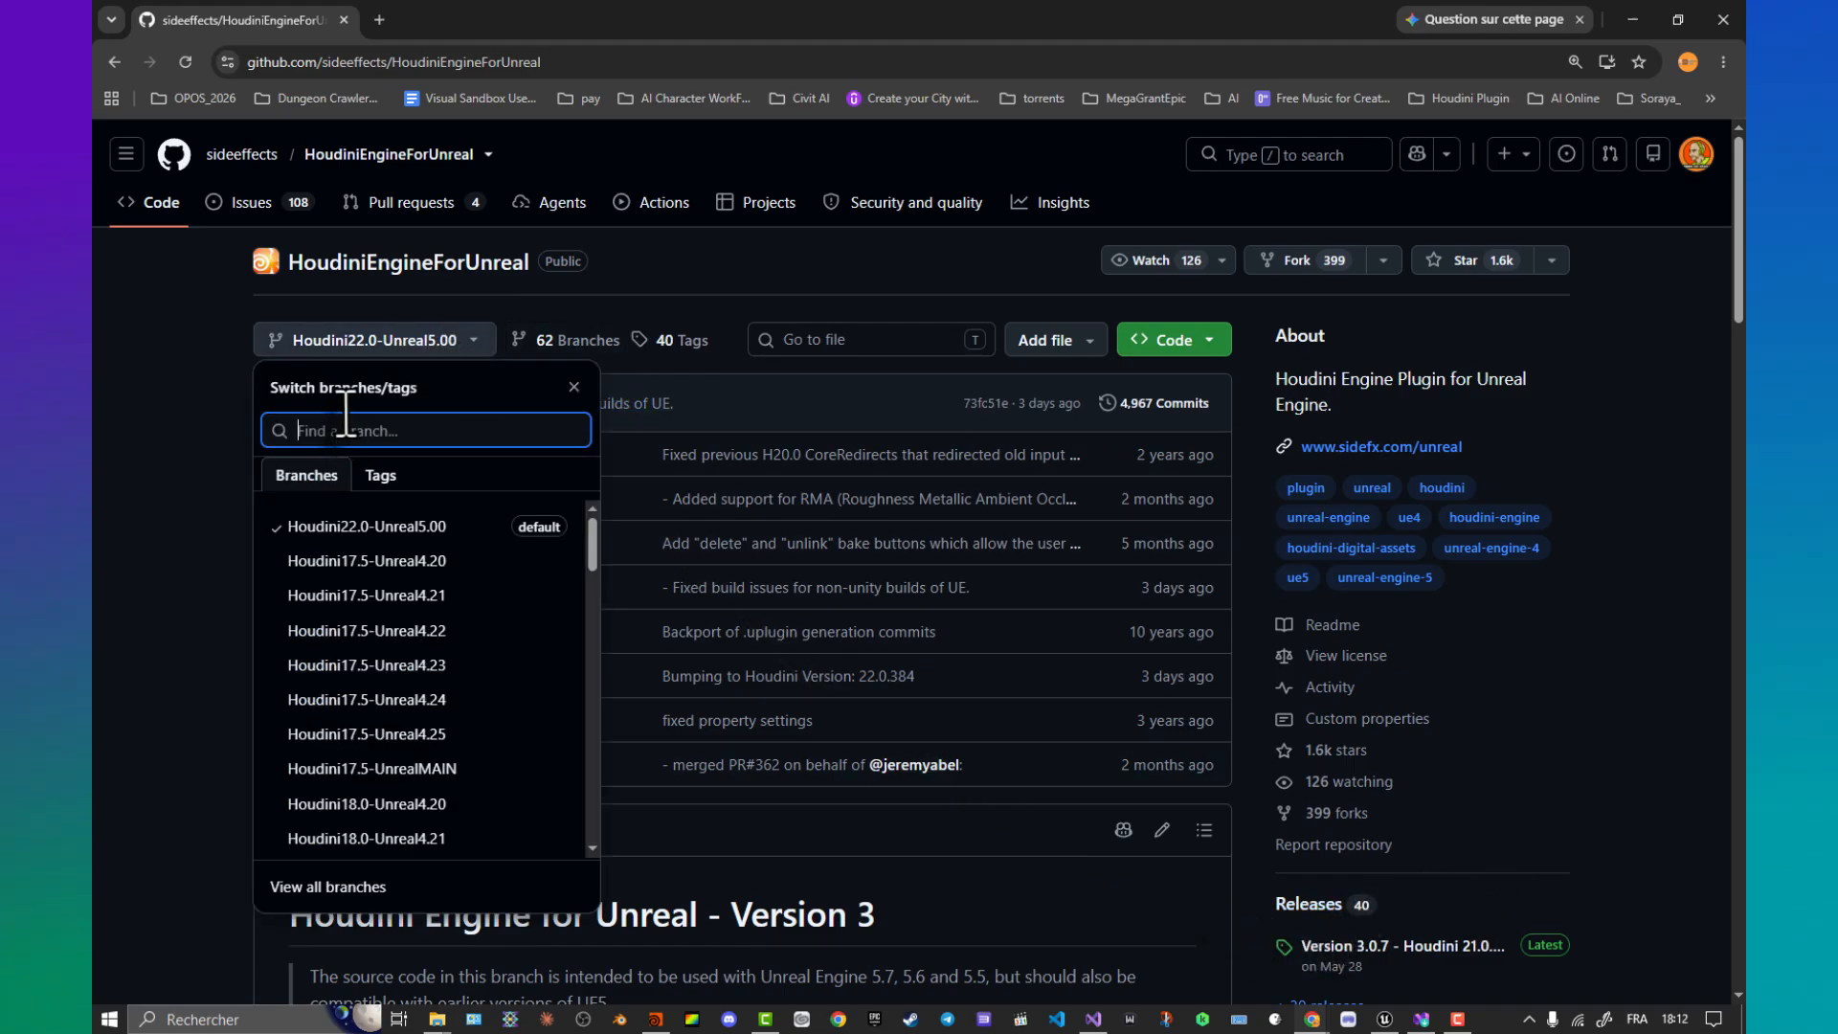
text(21.)
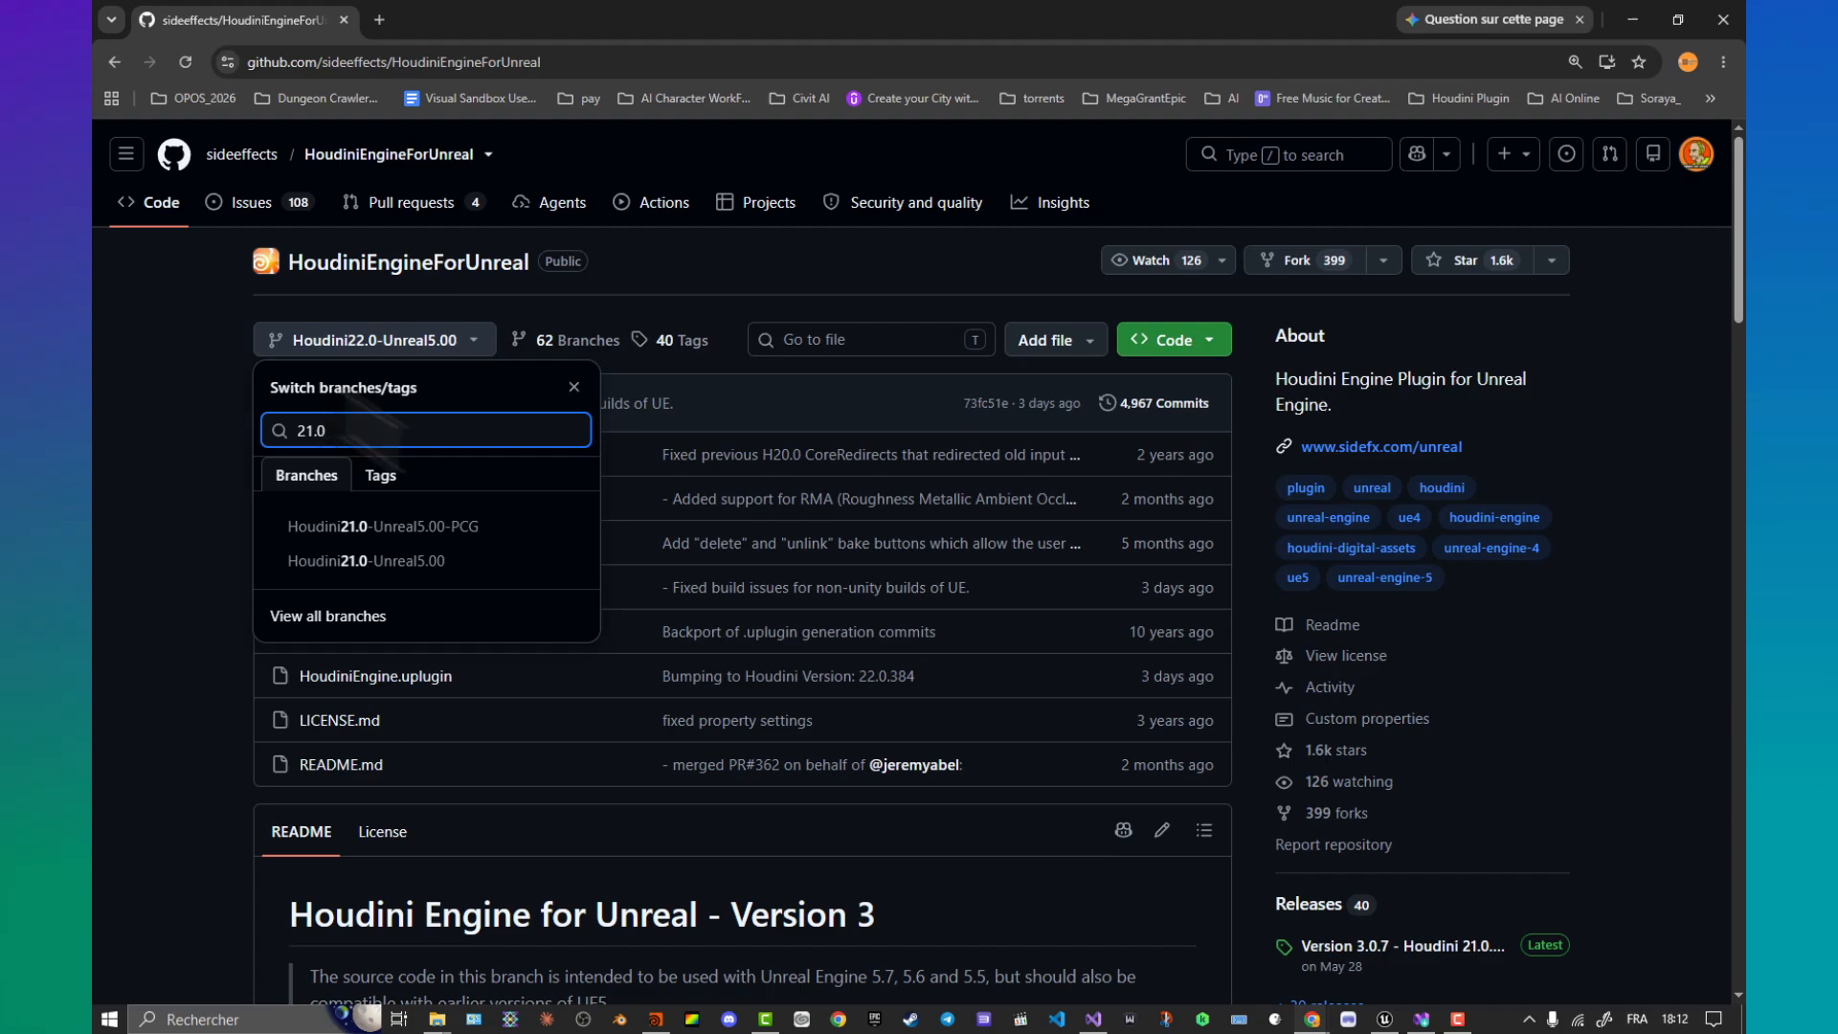
click(364, 538)
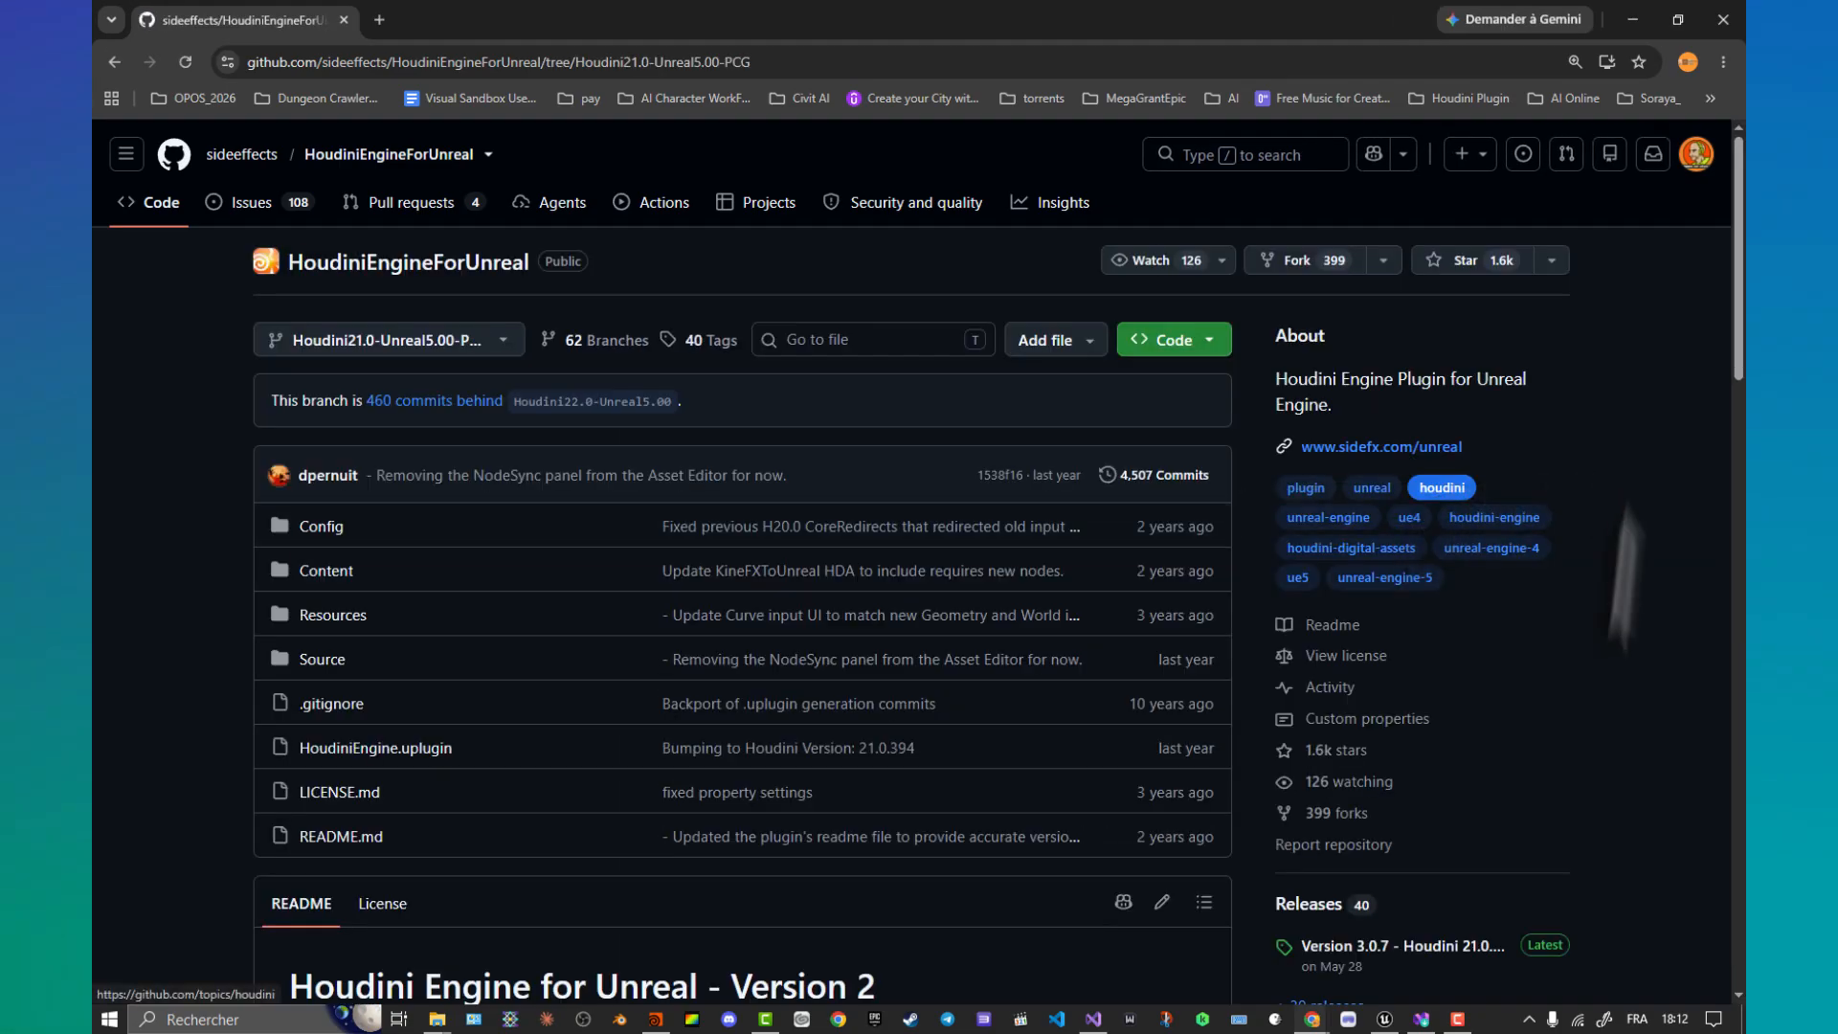
Step: Open the repository's releases and examine the notes and downloadable assets of Version 3.0.7 - Houdini 21.0.729
scroll(1486, 670, down, 3)
scroll(1475, 685, down, 1)
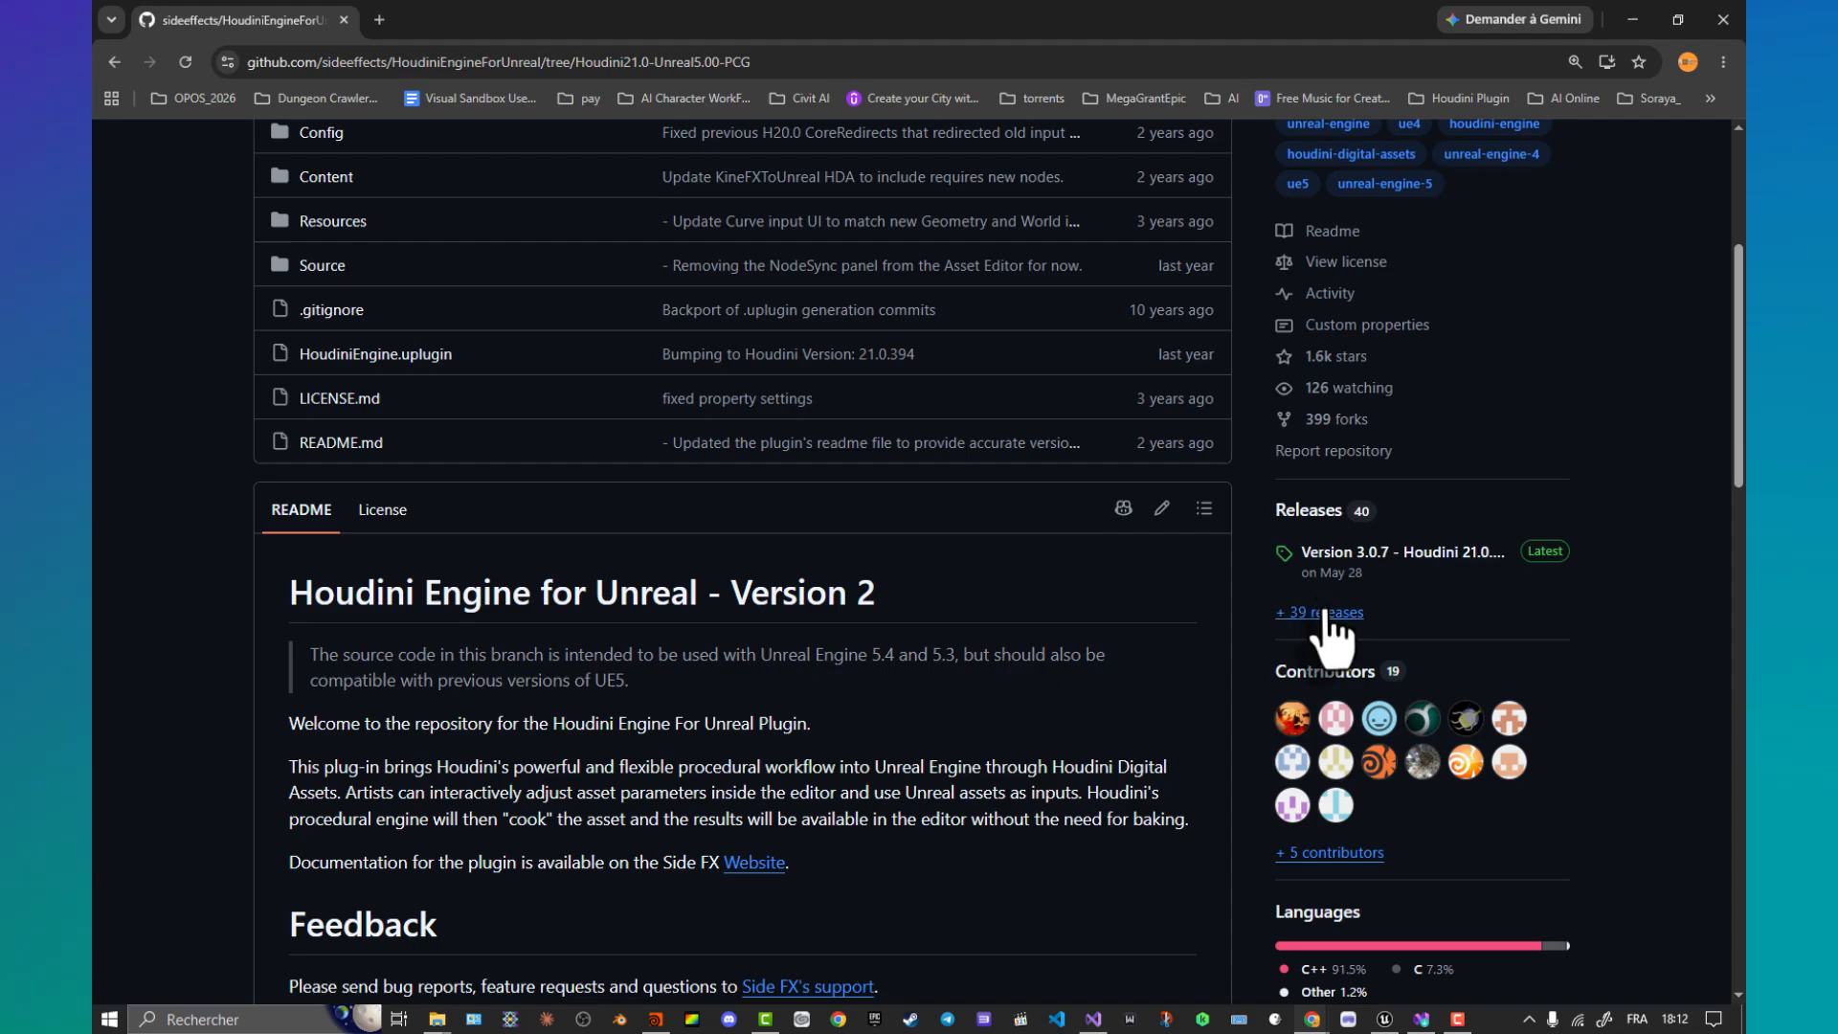
click(1326, 612)
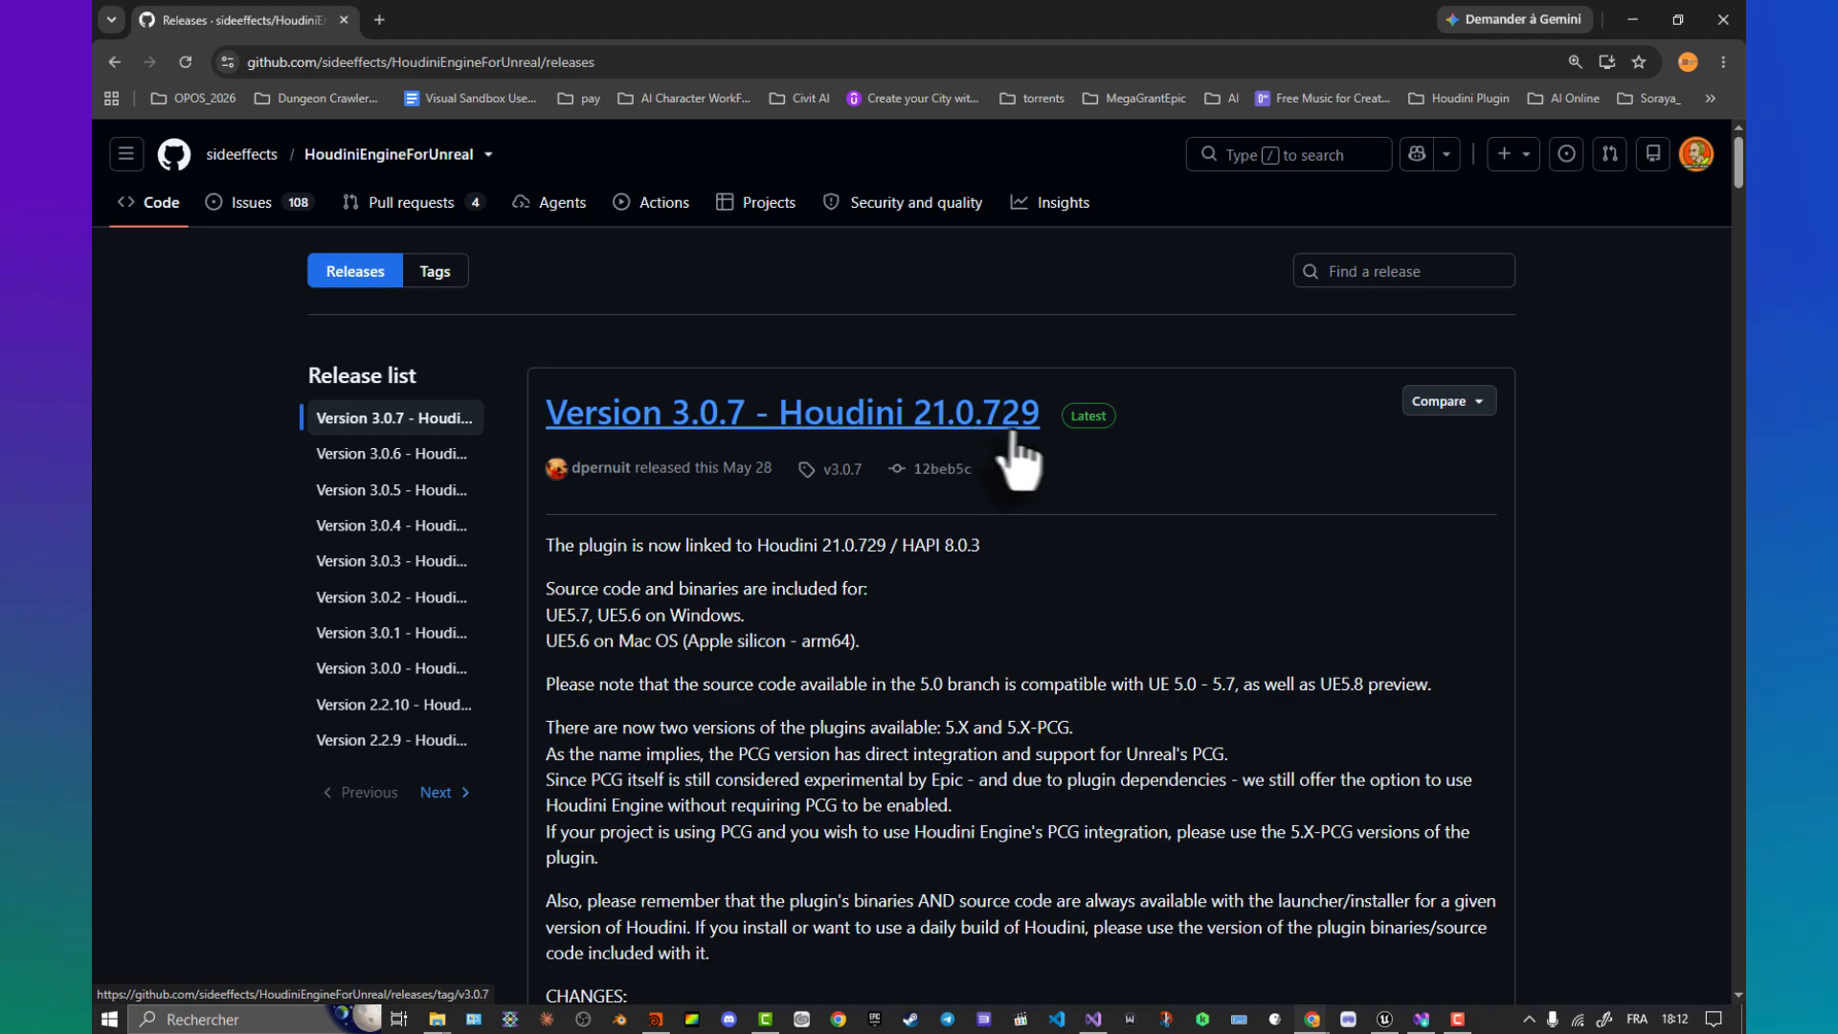
scroll(1312, 699, down, 15)
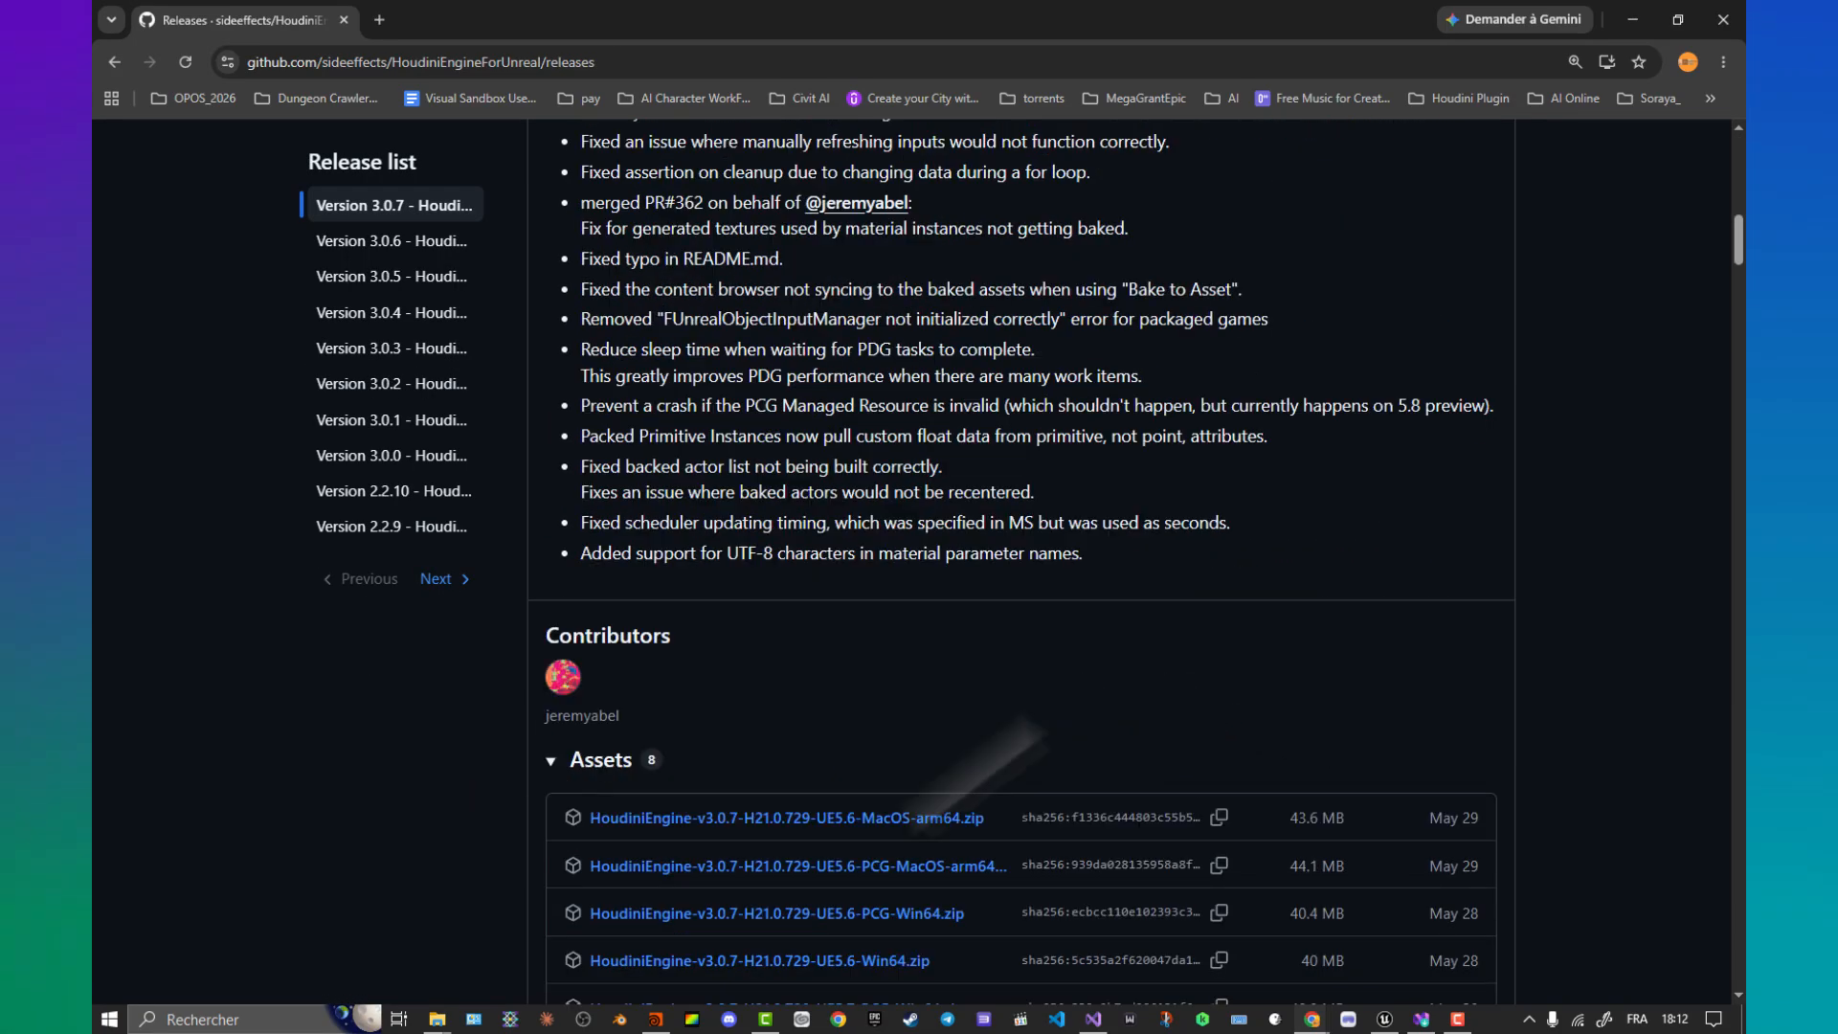
scroll(1182, 738, down, 5)
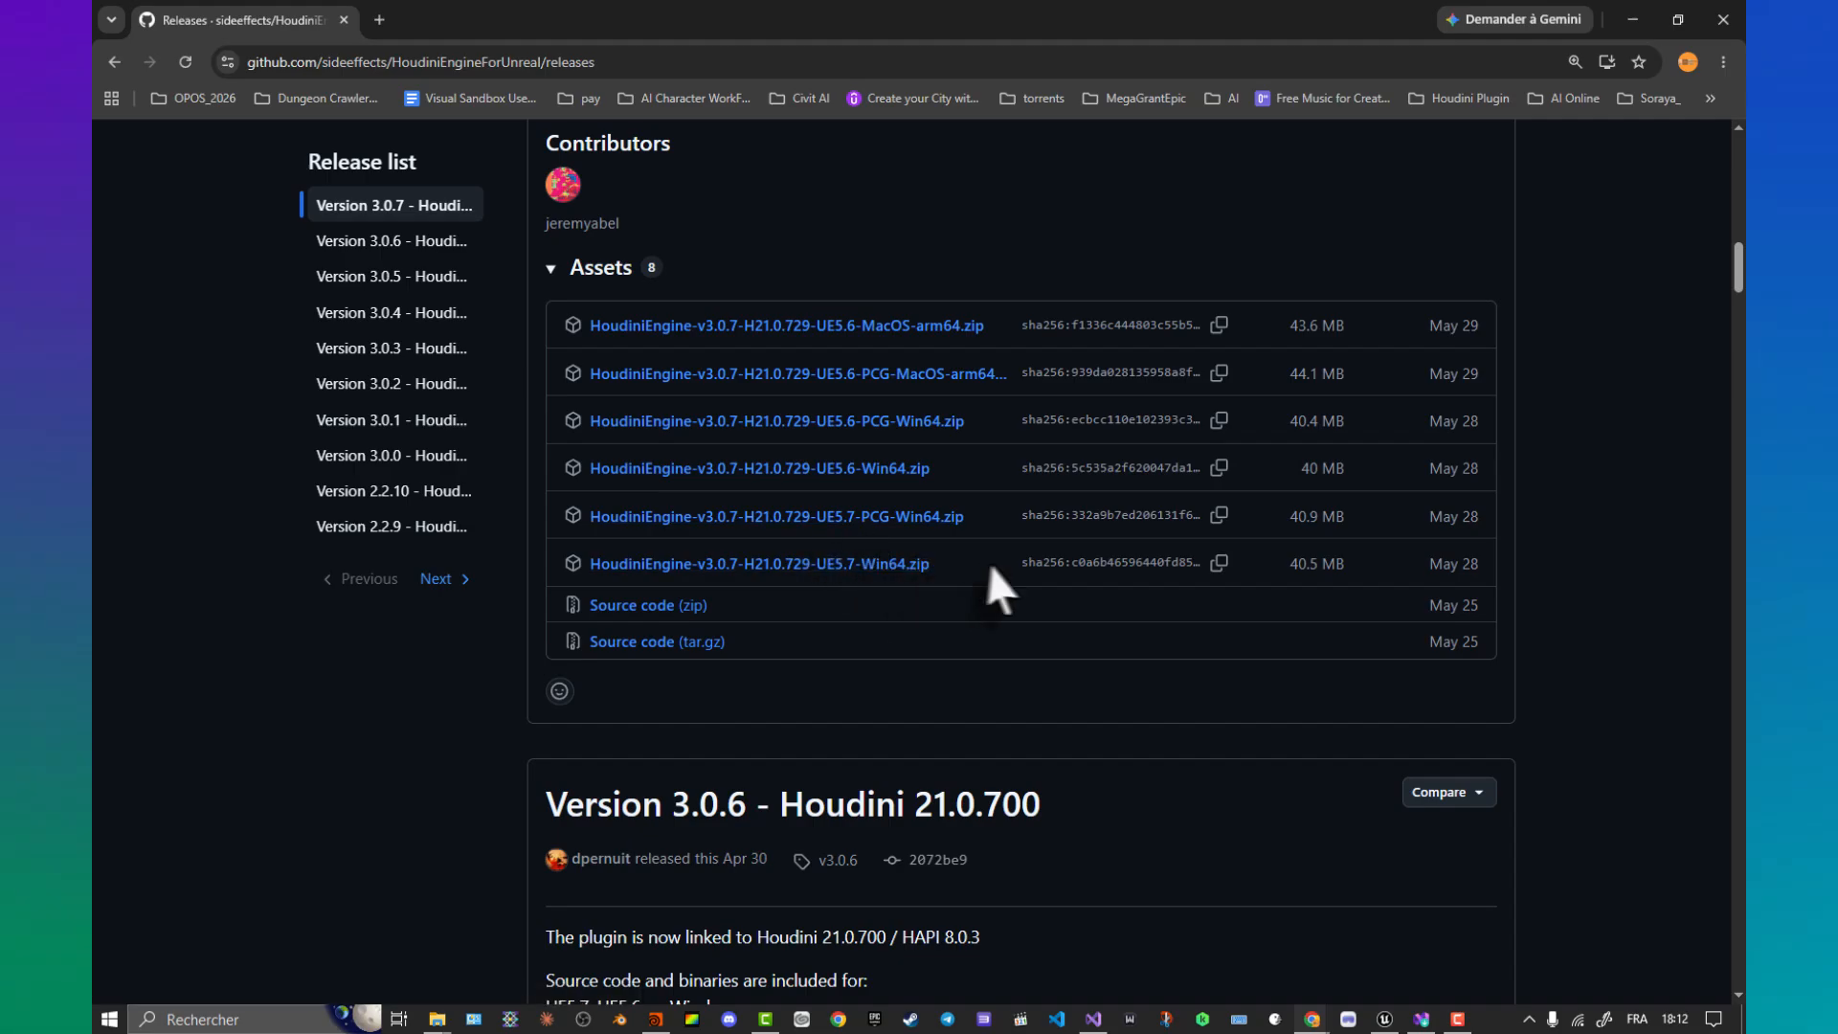
scroll(1224, 618, up, 6)
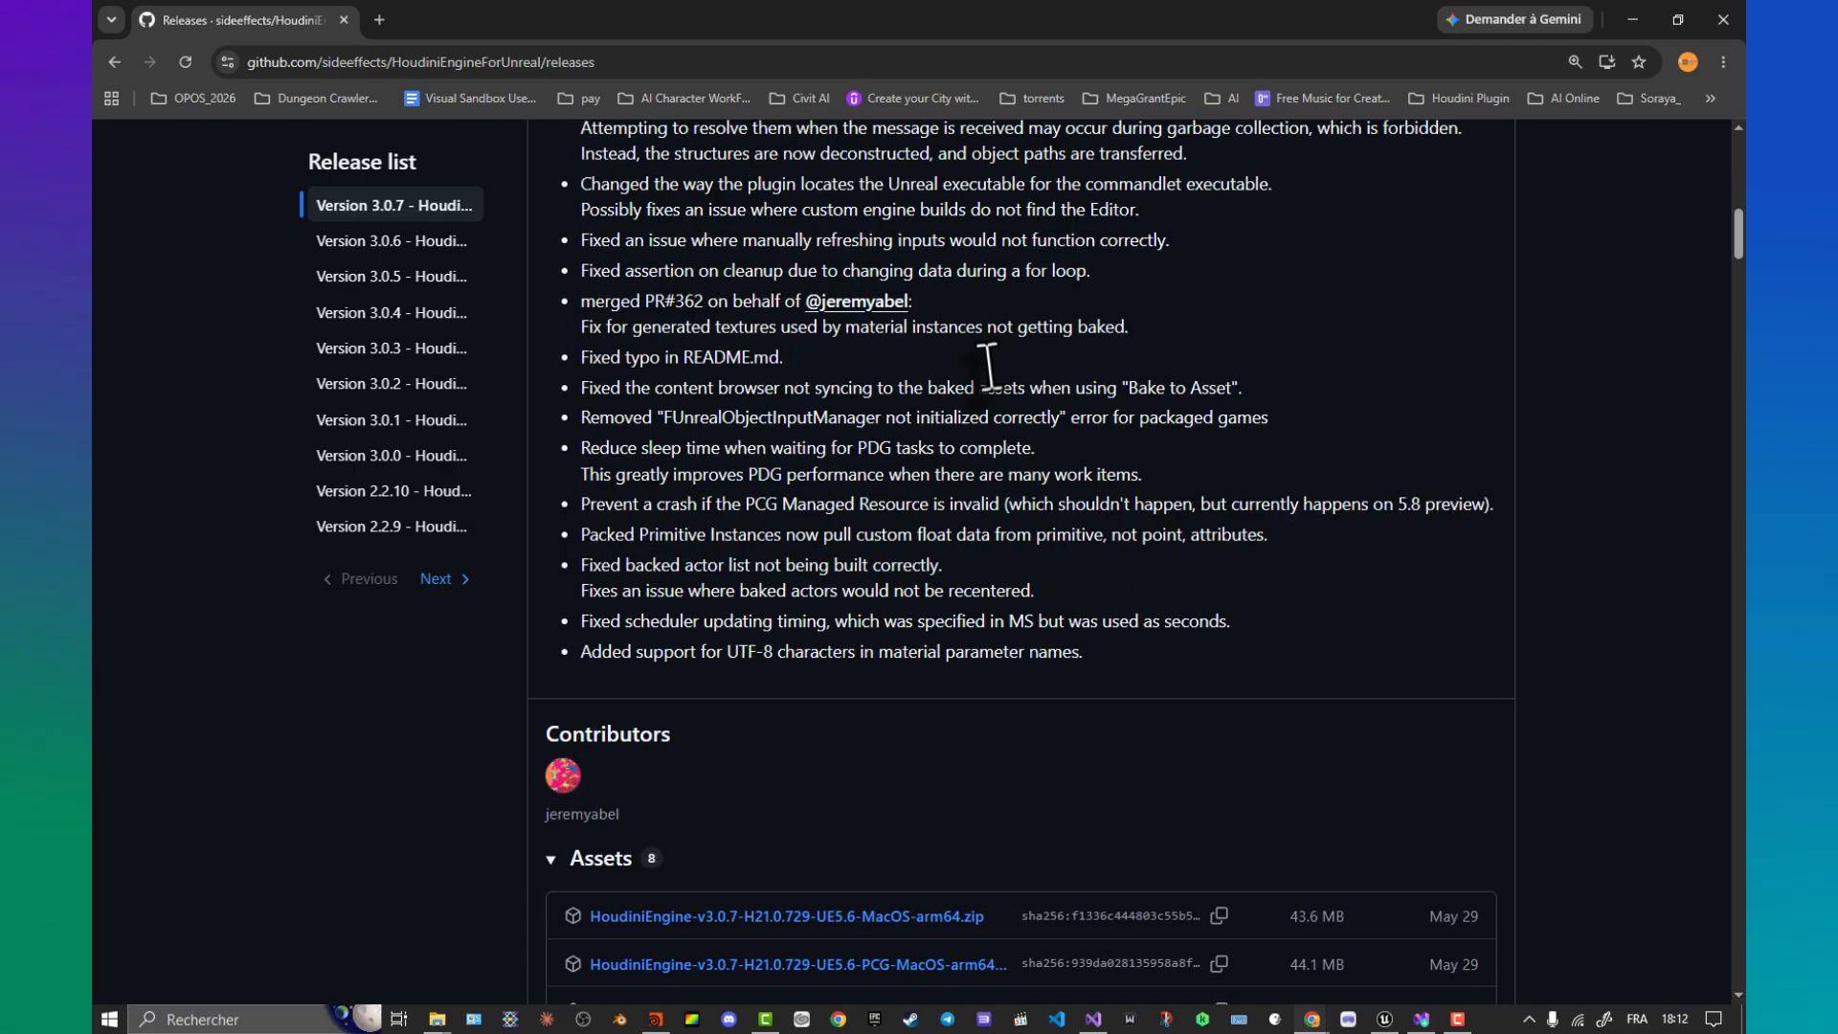
scroll(1101, 536, down, 2)
scroll(1047, 578, down, 4)
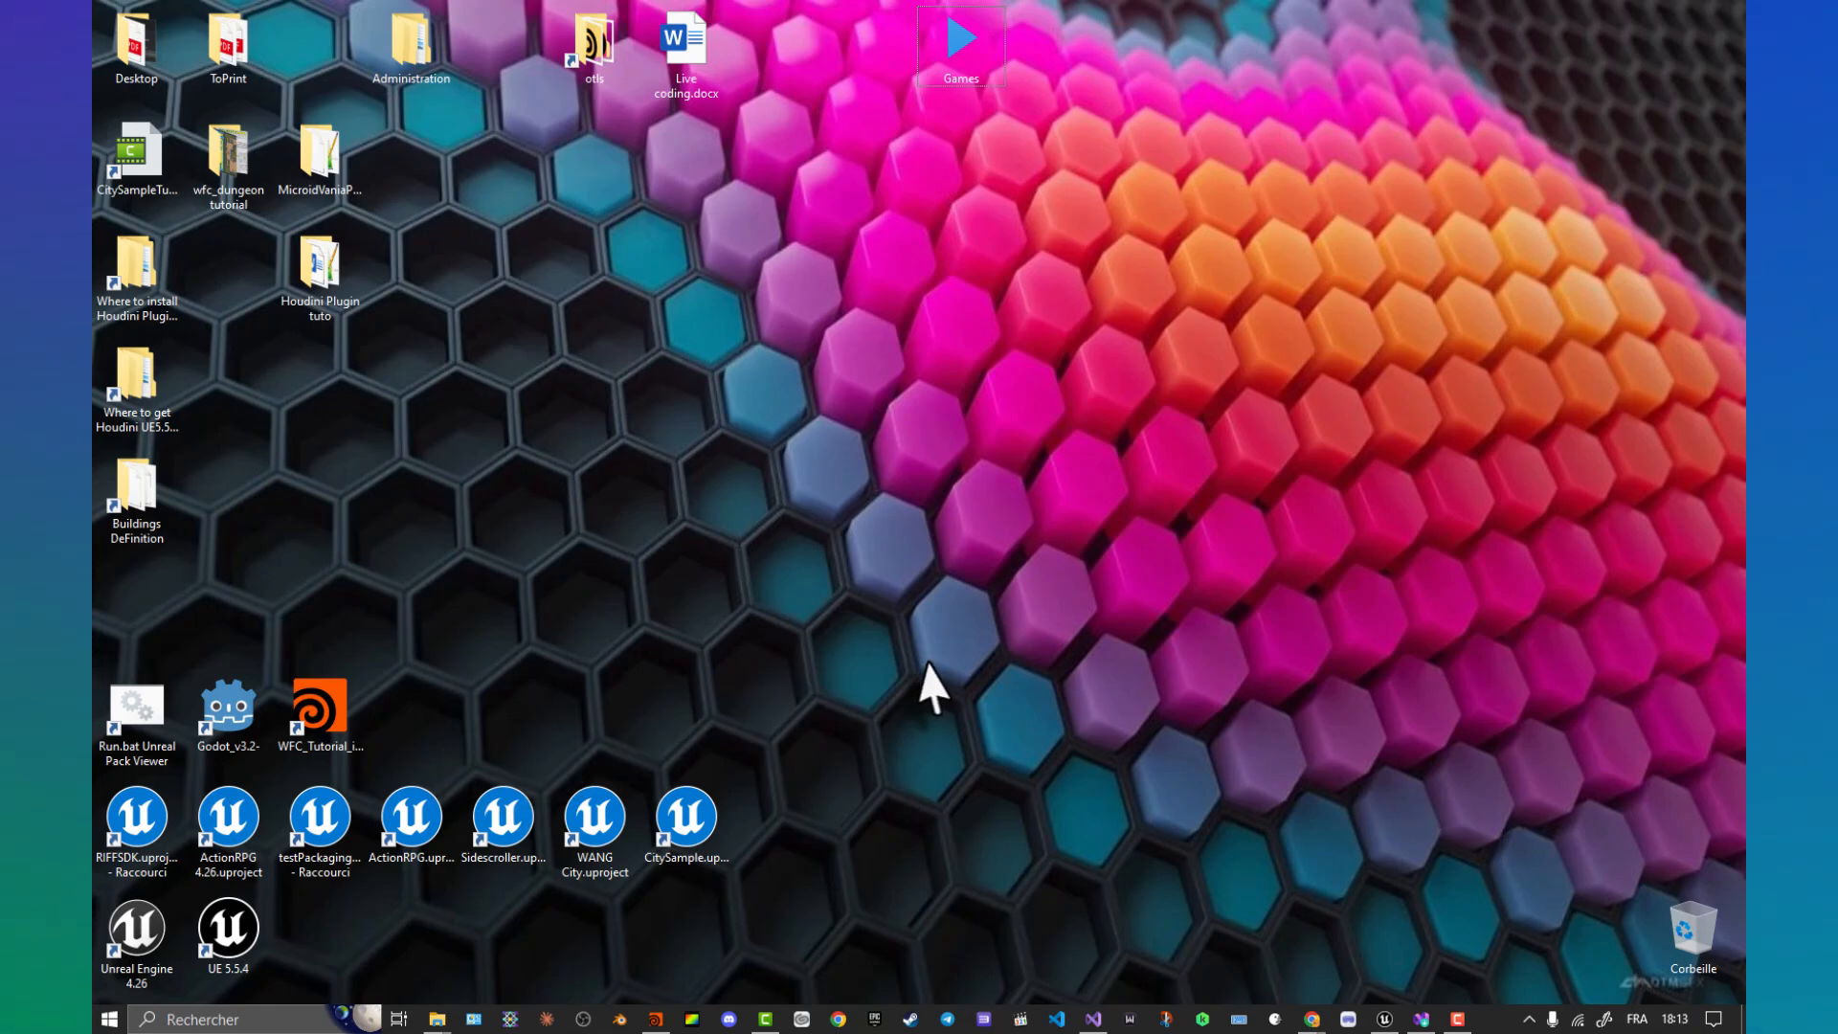
Step: Switch to Houdini and check the installed version in its About information, closing it when done
click(651, 1020)
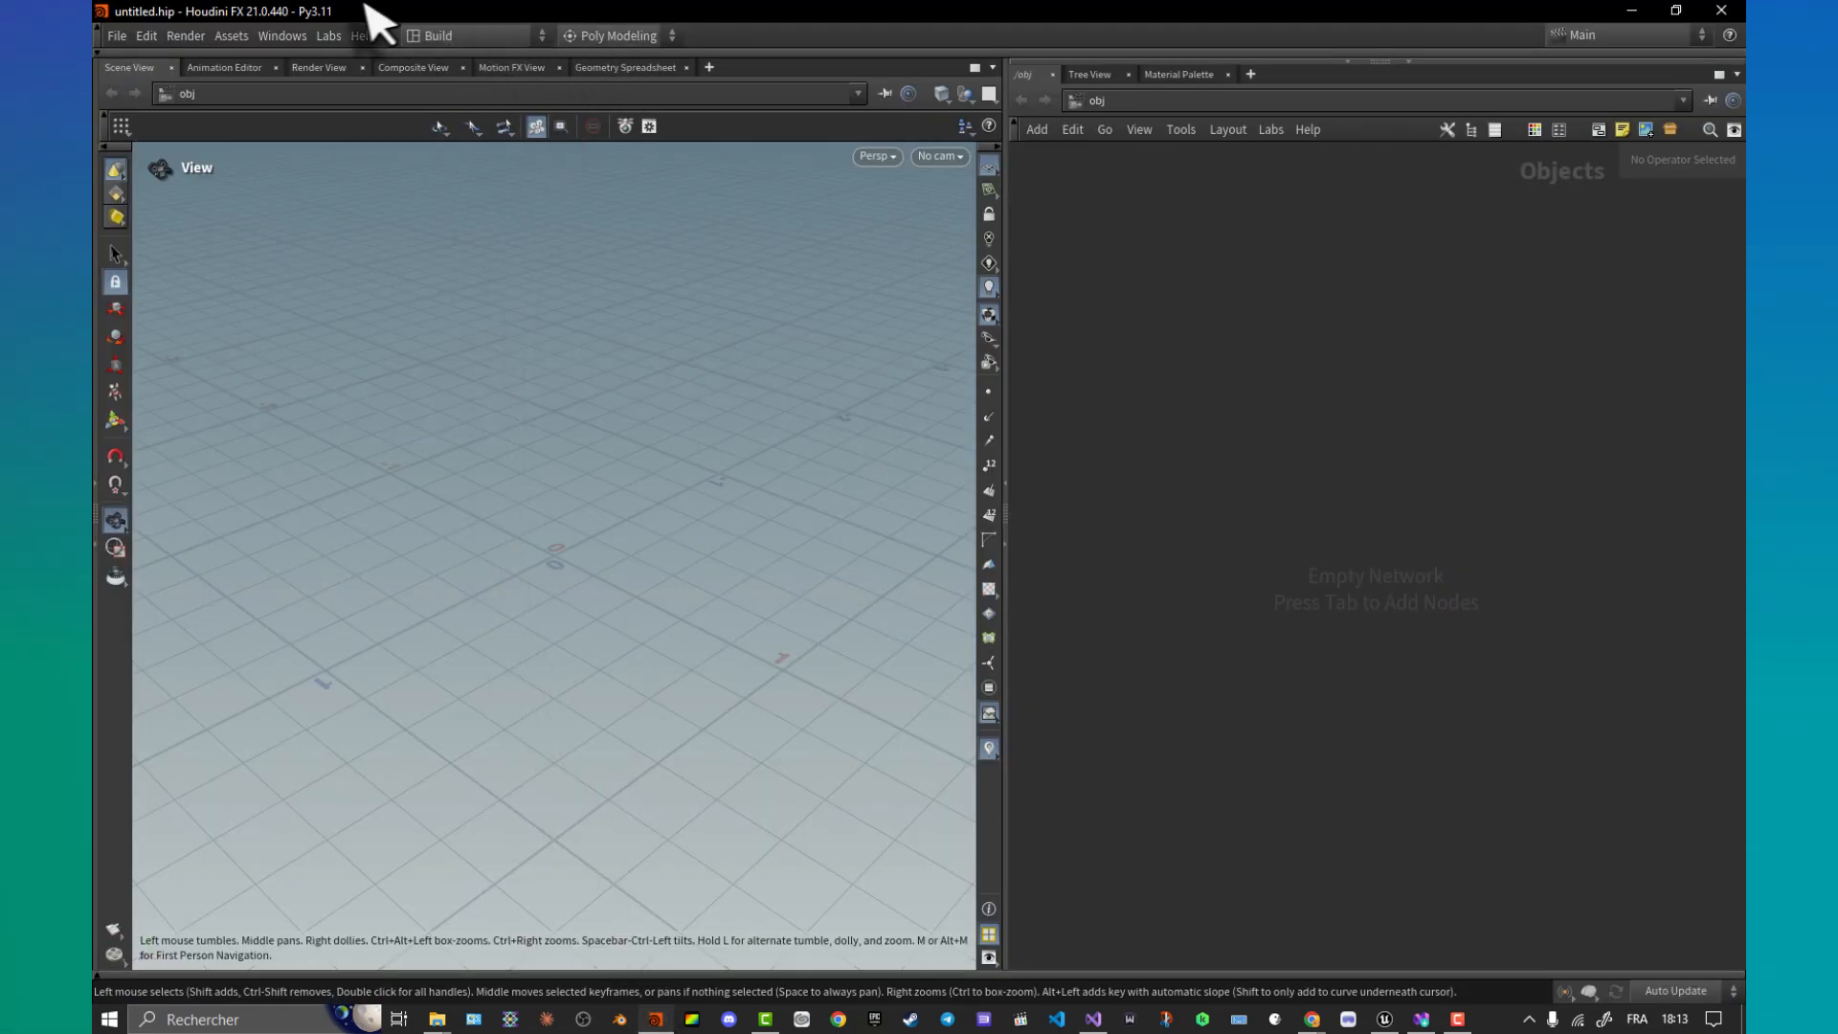
click(362, 35)
mouse_move(319, 24)
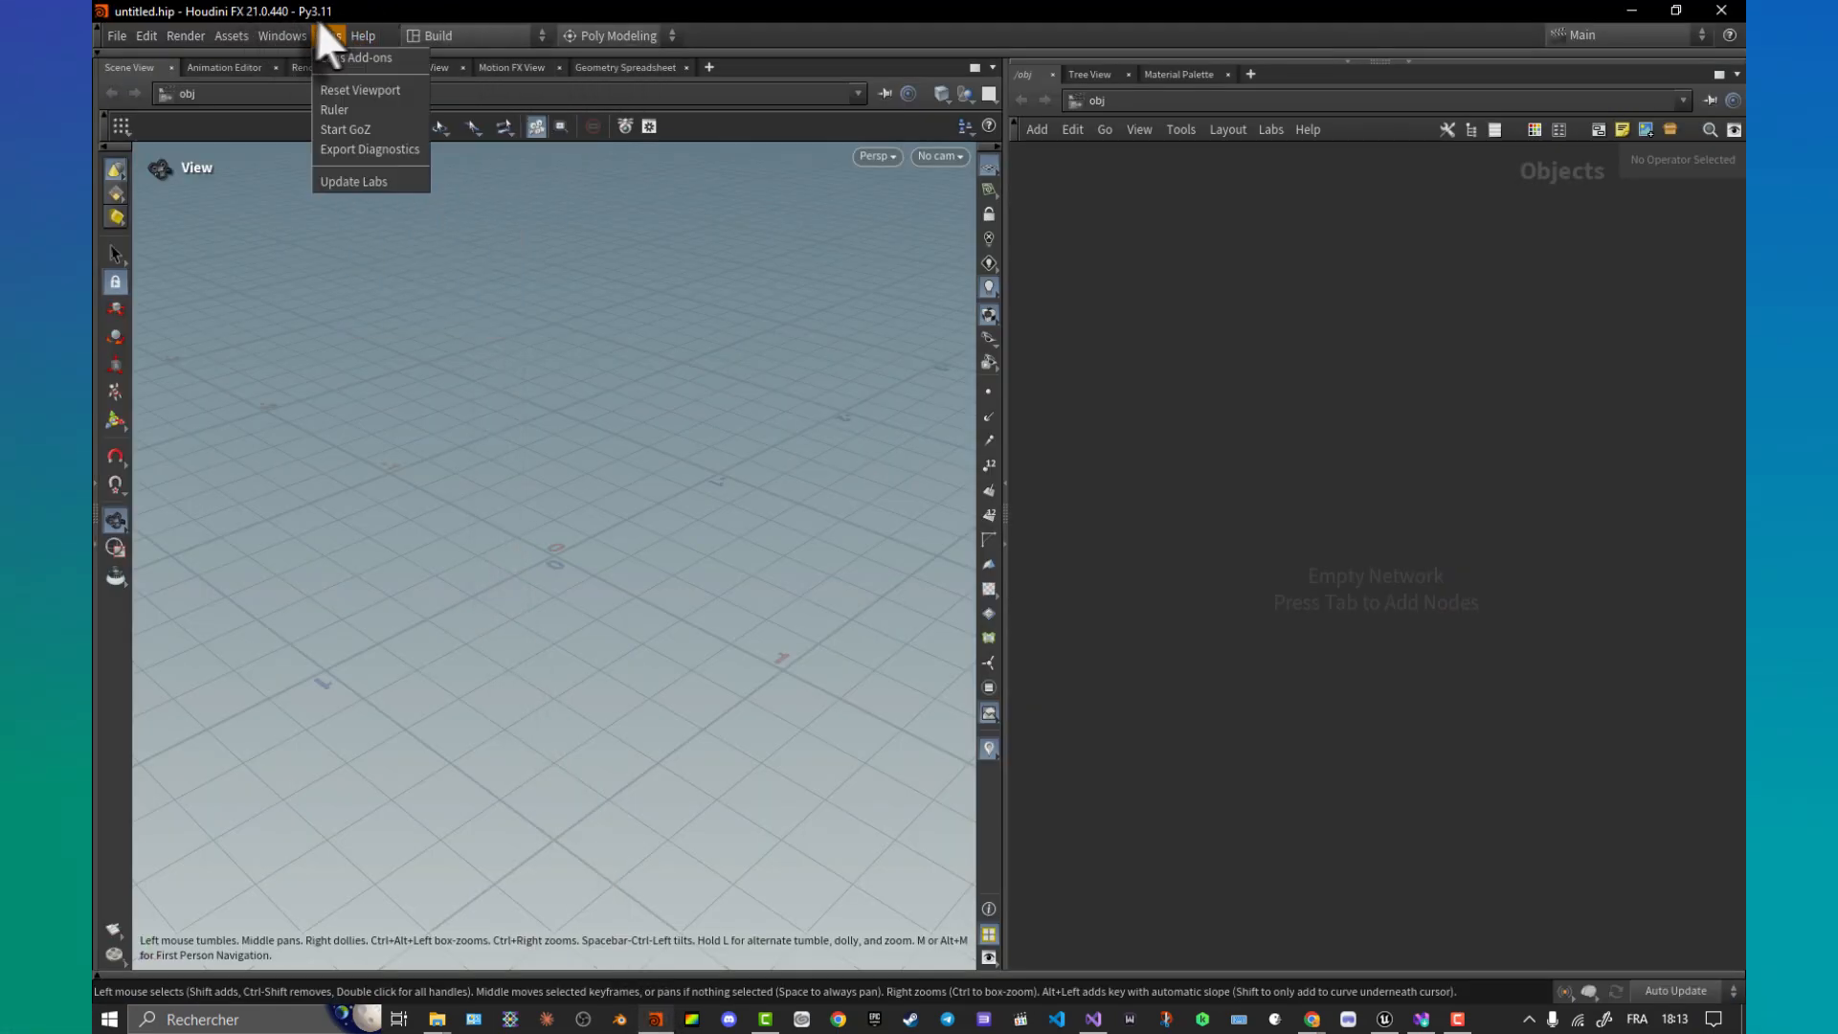
click(427, 323)
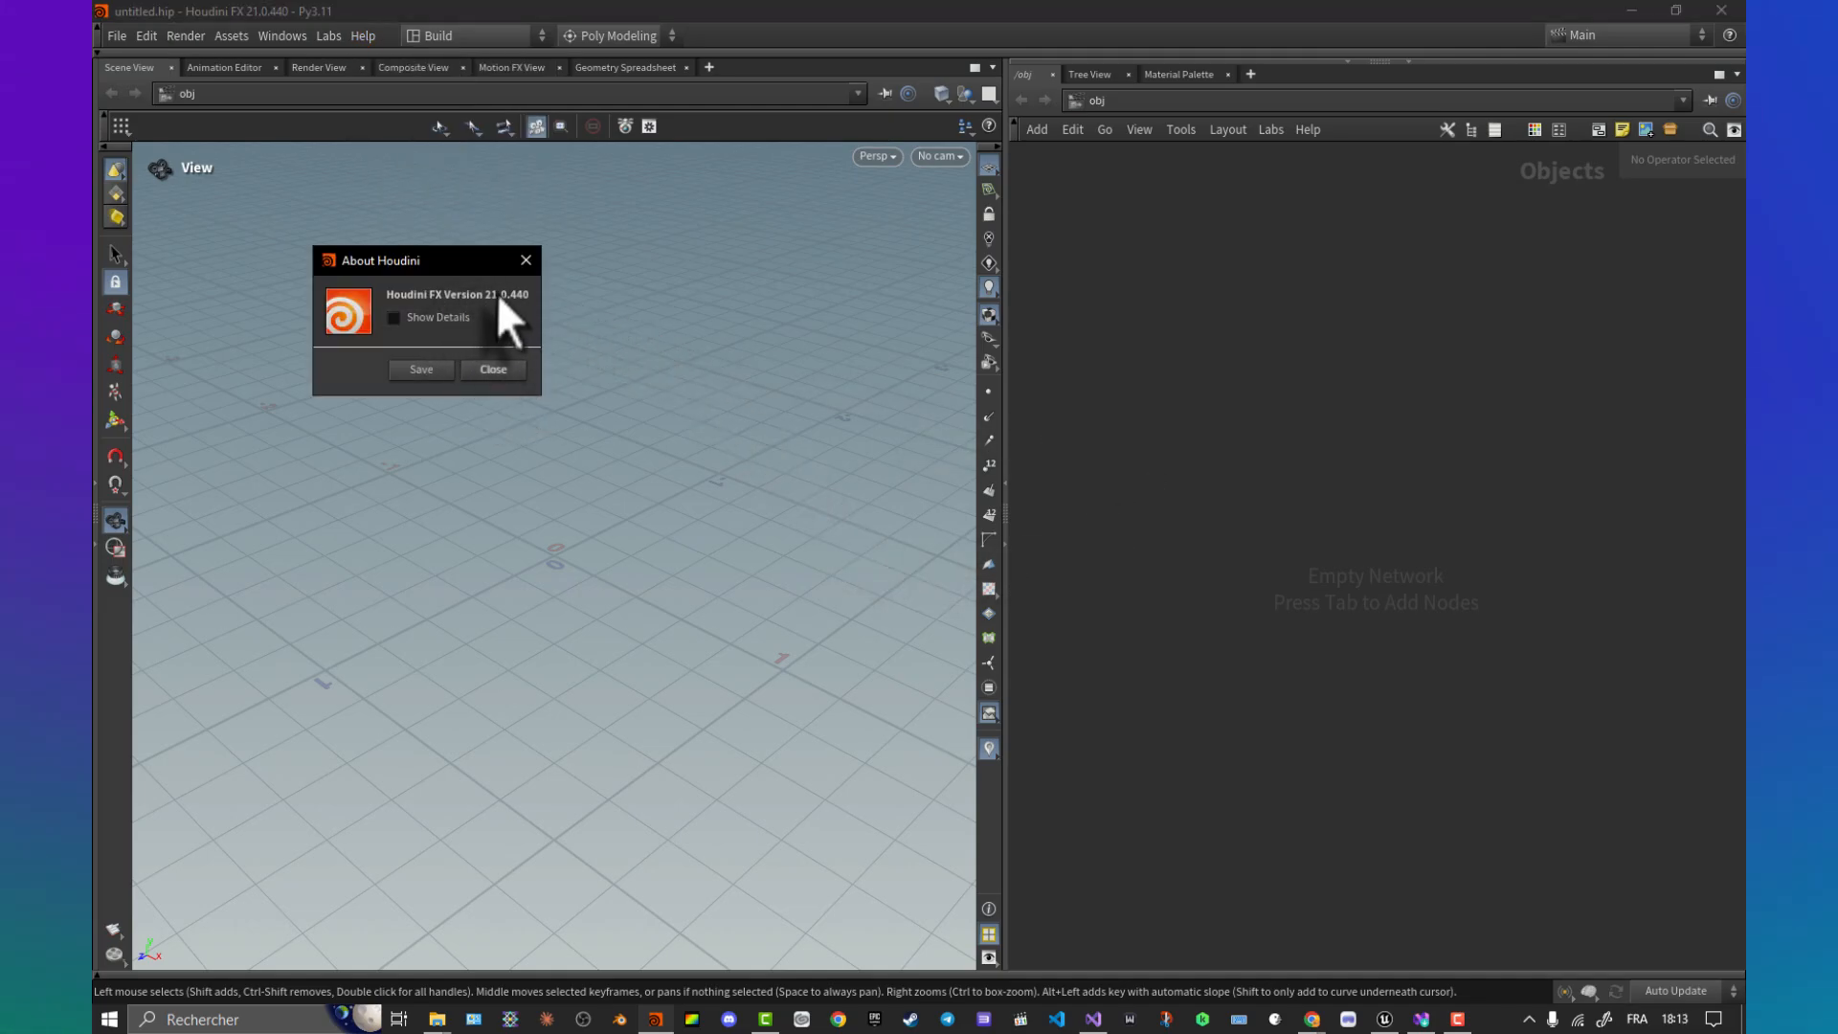
click(510, 377)
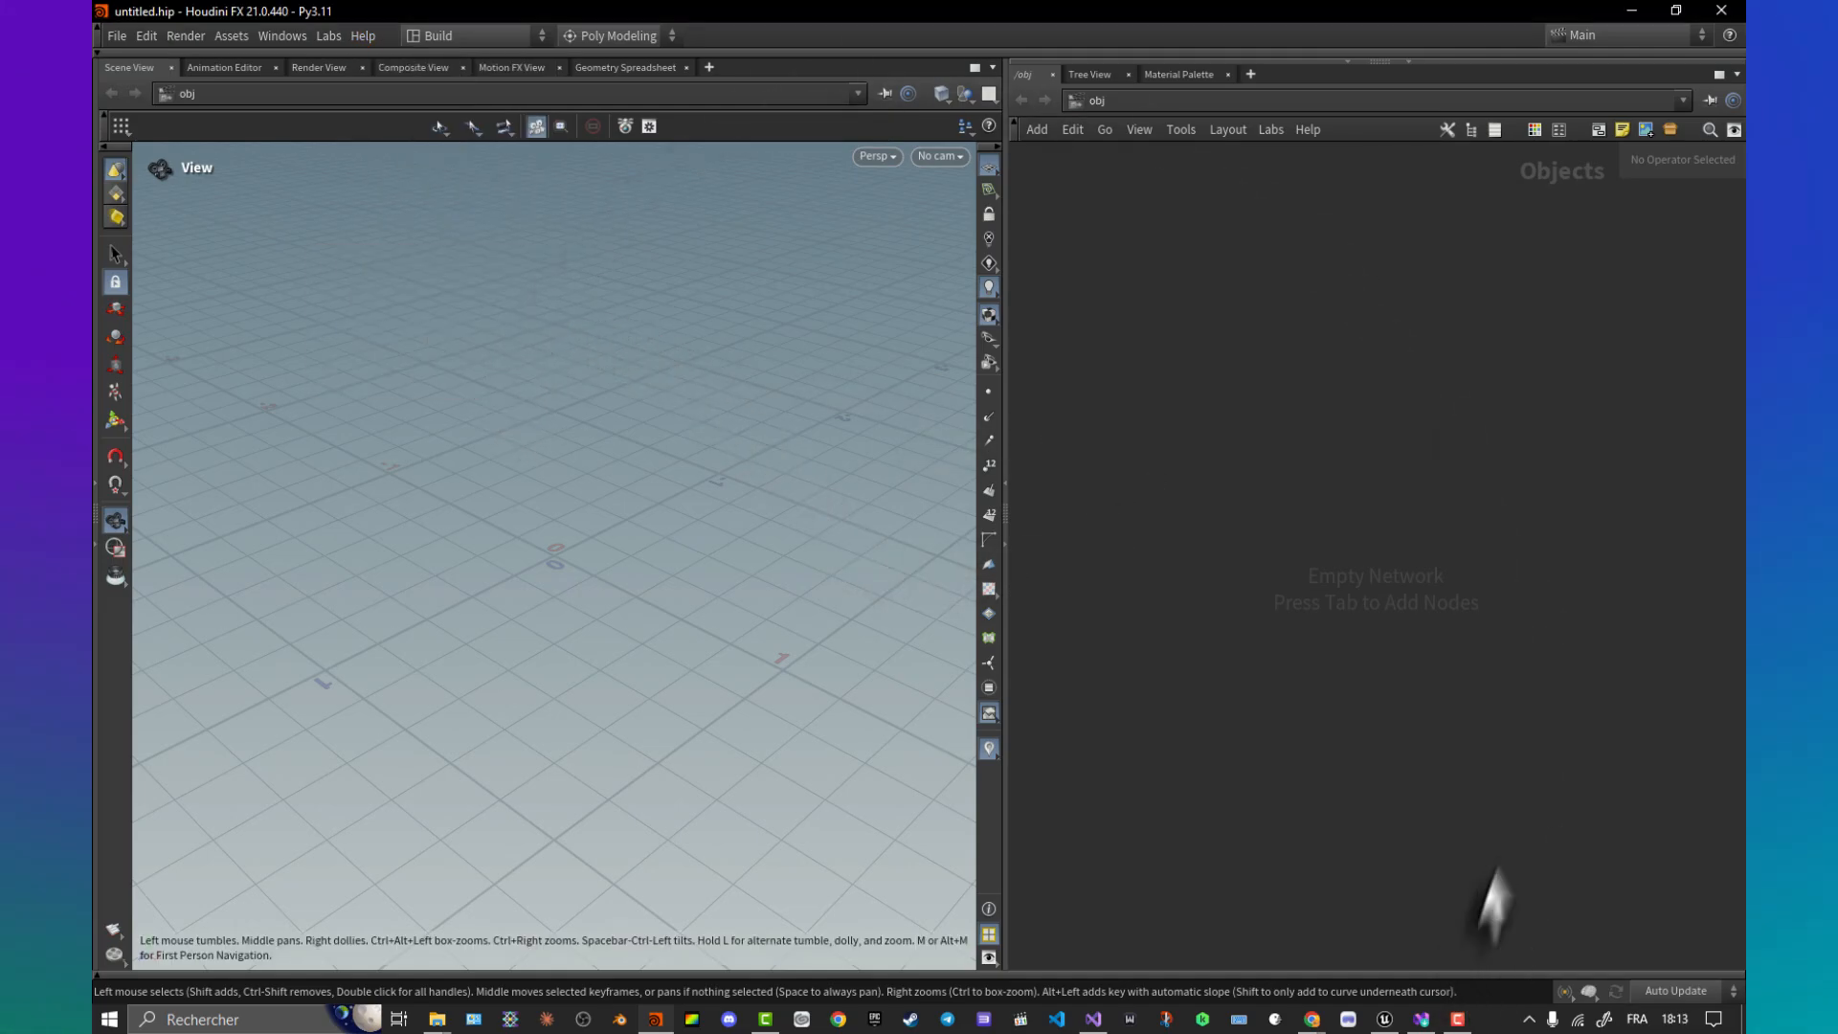
Step: Return to the GitHub repository in Chrome, filter the branches by 21.0 and switch to Houdini21.0-Unreal5.00
click(837, 1018)
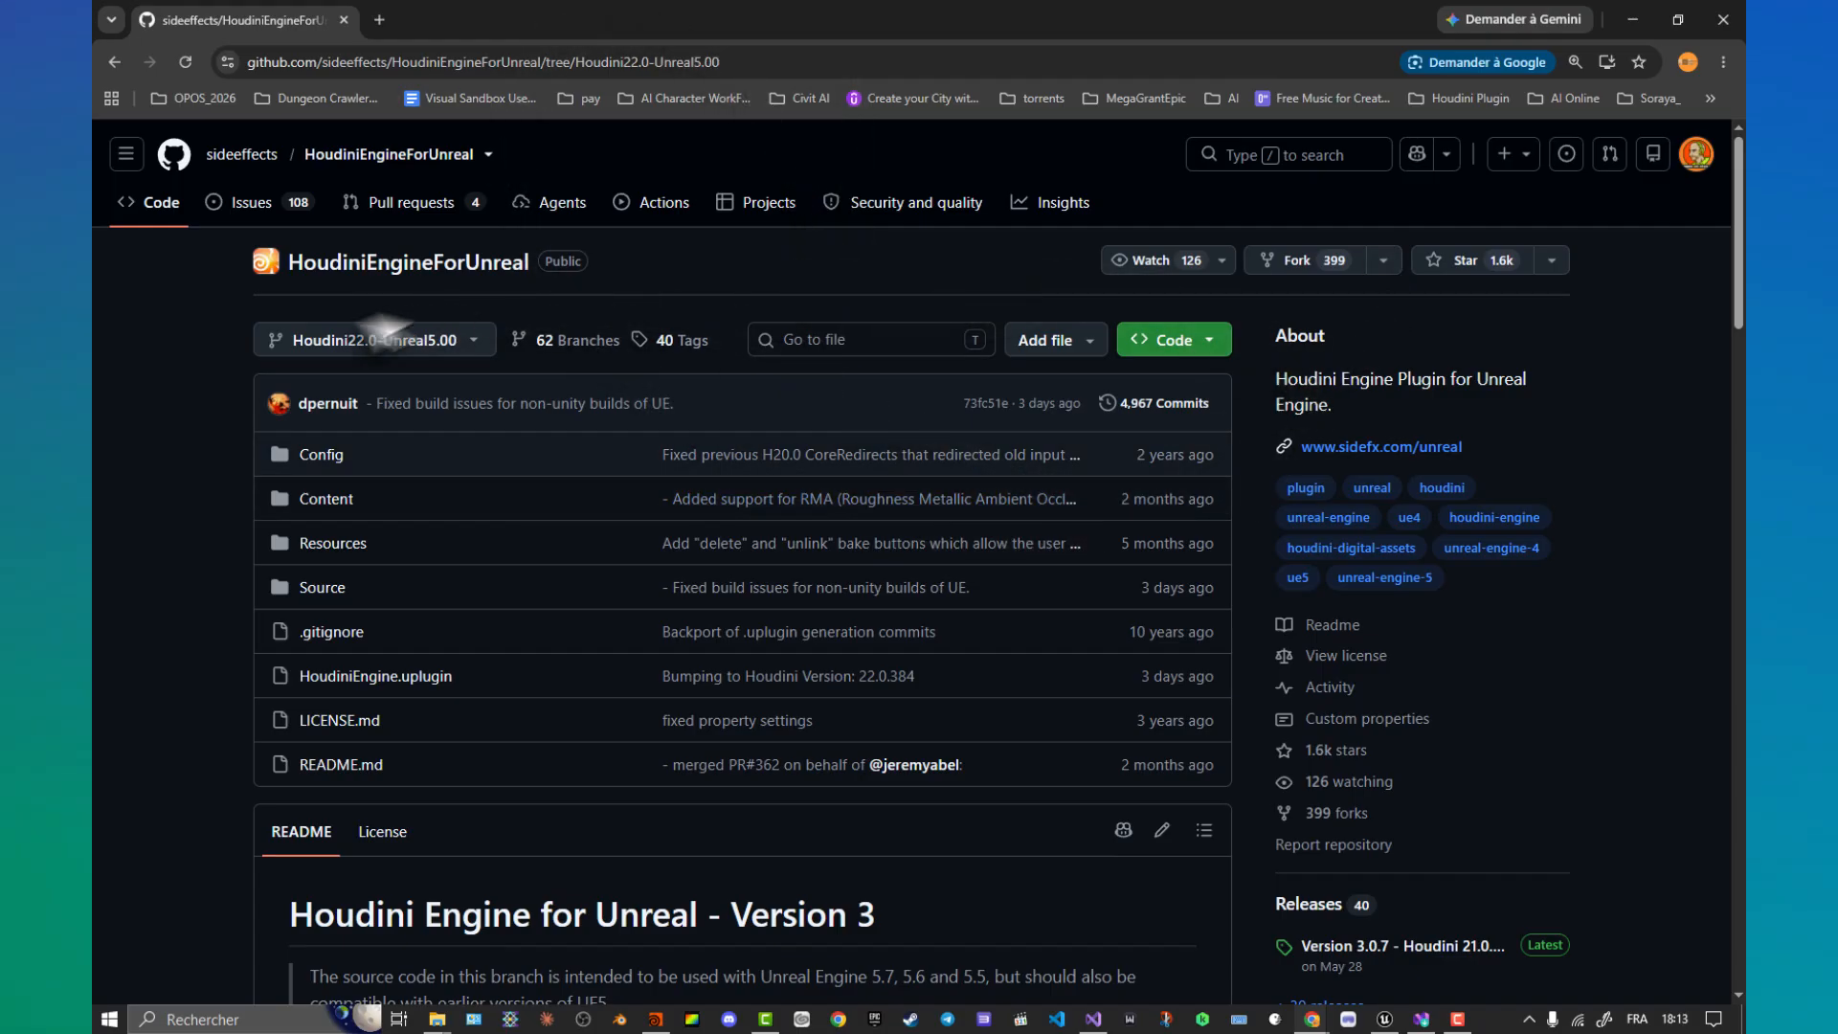
click(374, 340)
text(21.0)
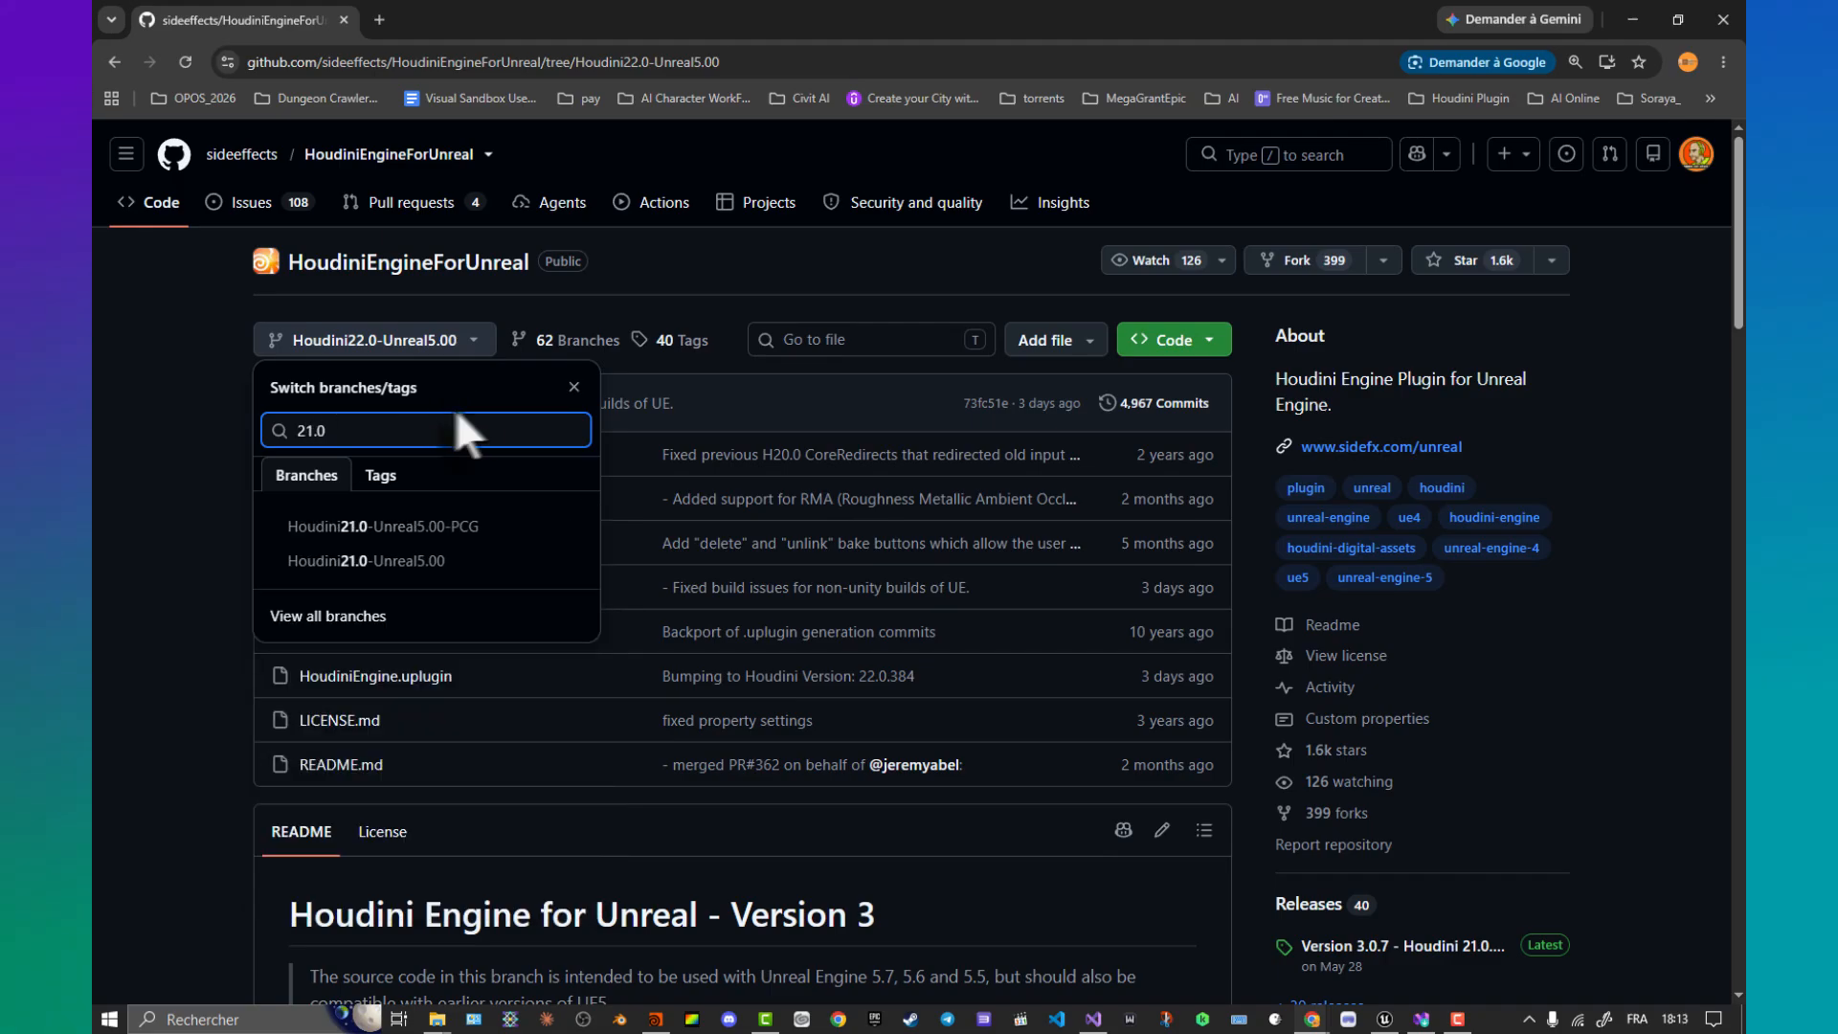
click(367, 561)
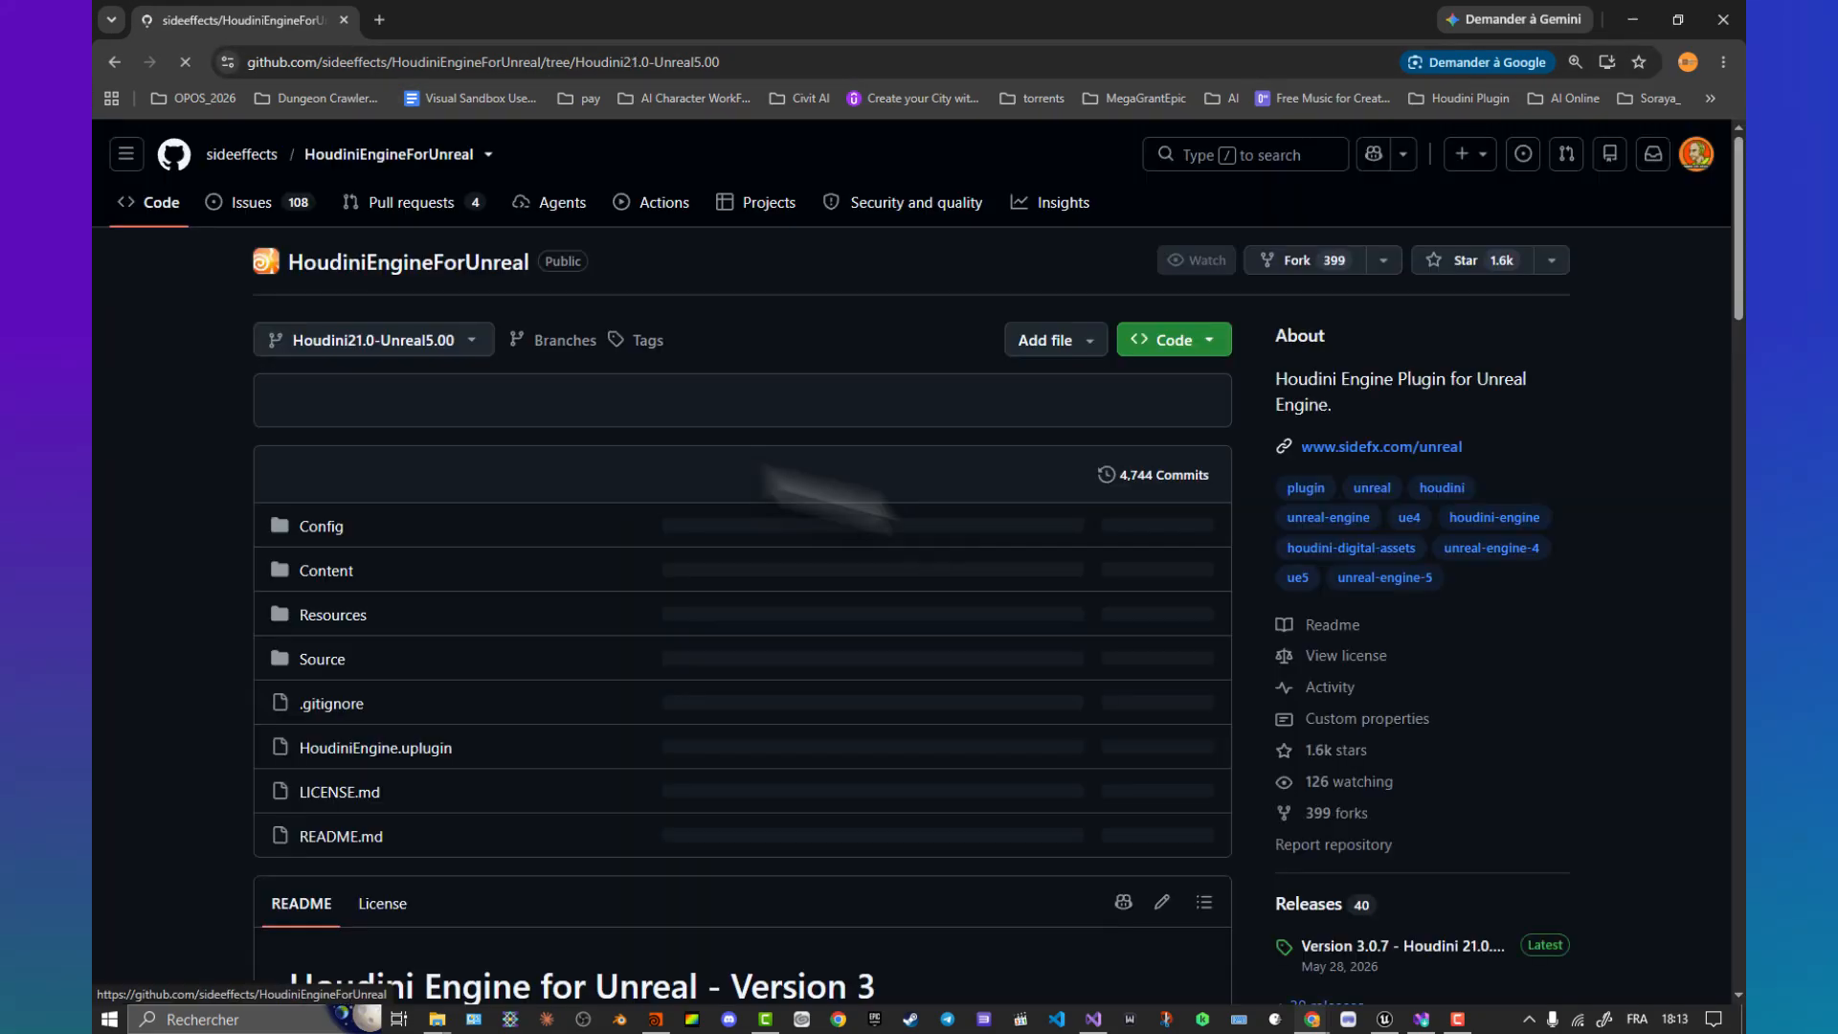
Step: Open the repository's releases and search them for 21.0.440
scroll(1627, 593, down, 3)
scroll(1551, 690, up, 1)
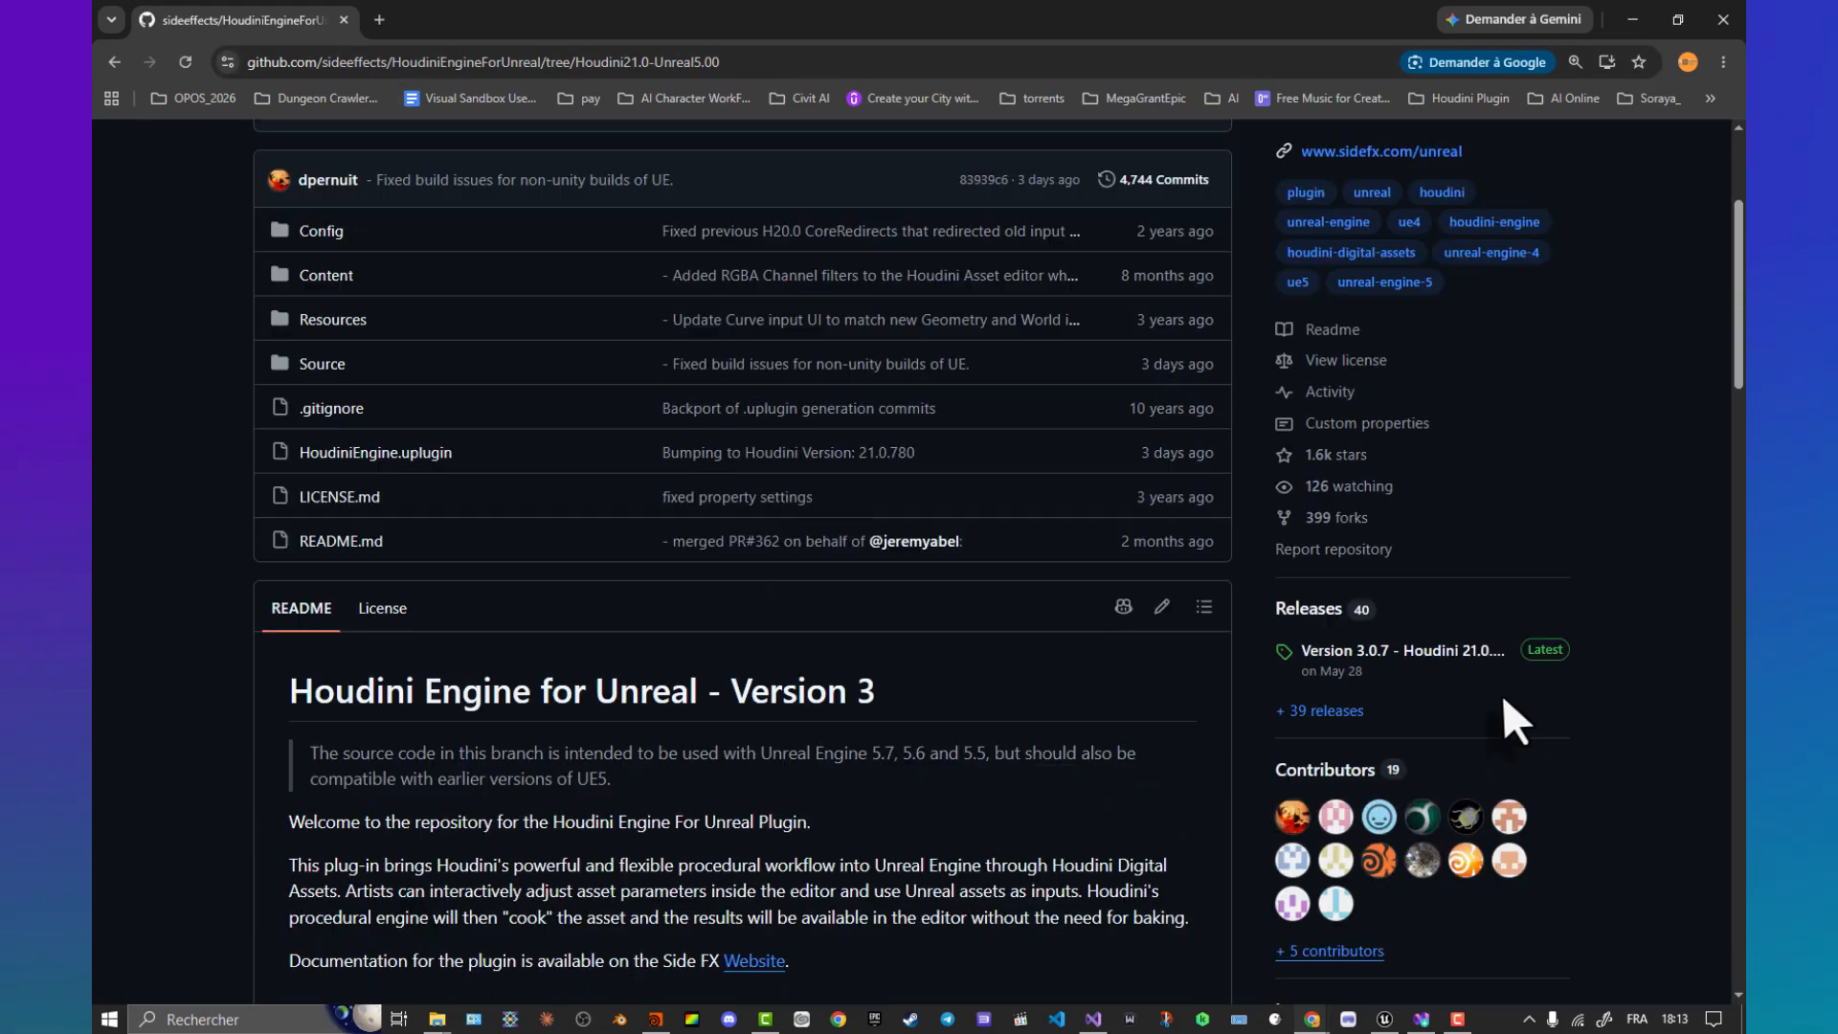
click(1308, 609)
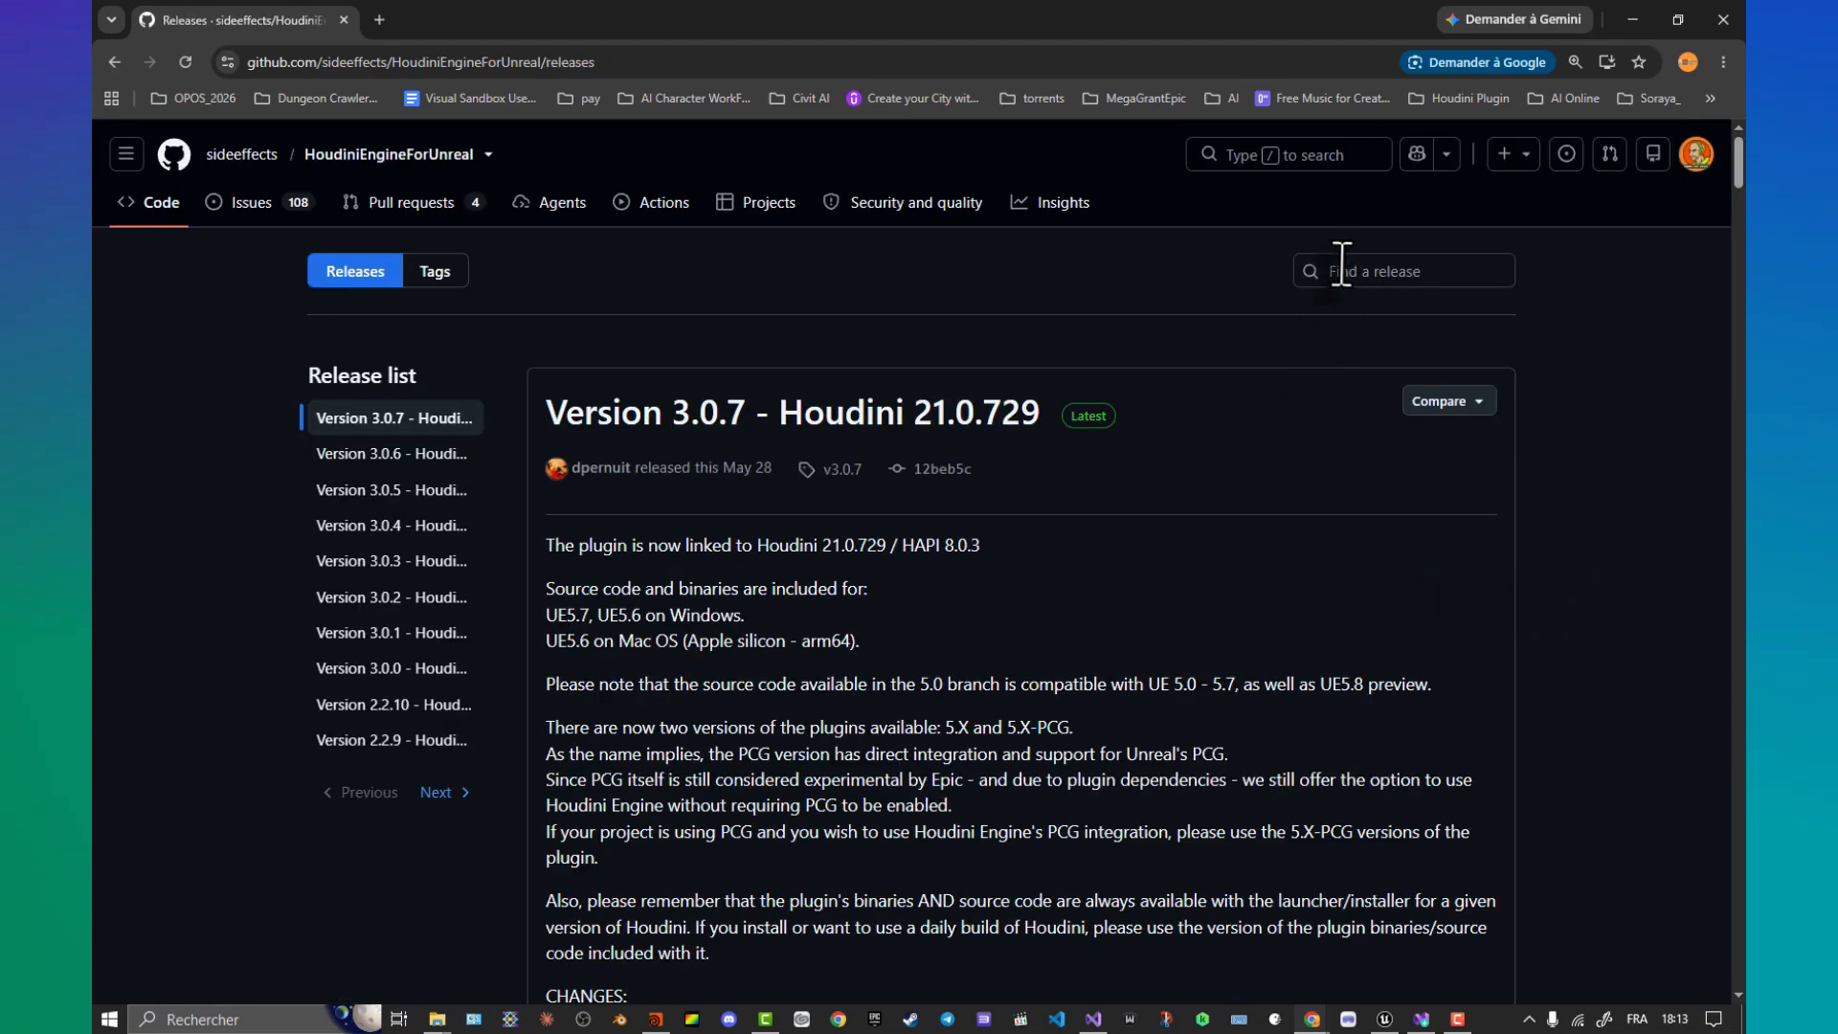
click(1341, 268)
text(21.0.440)
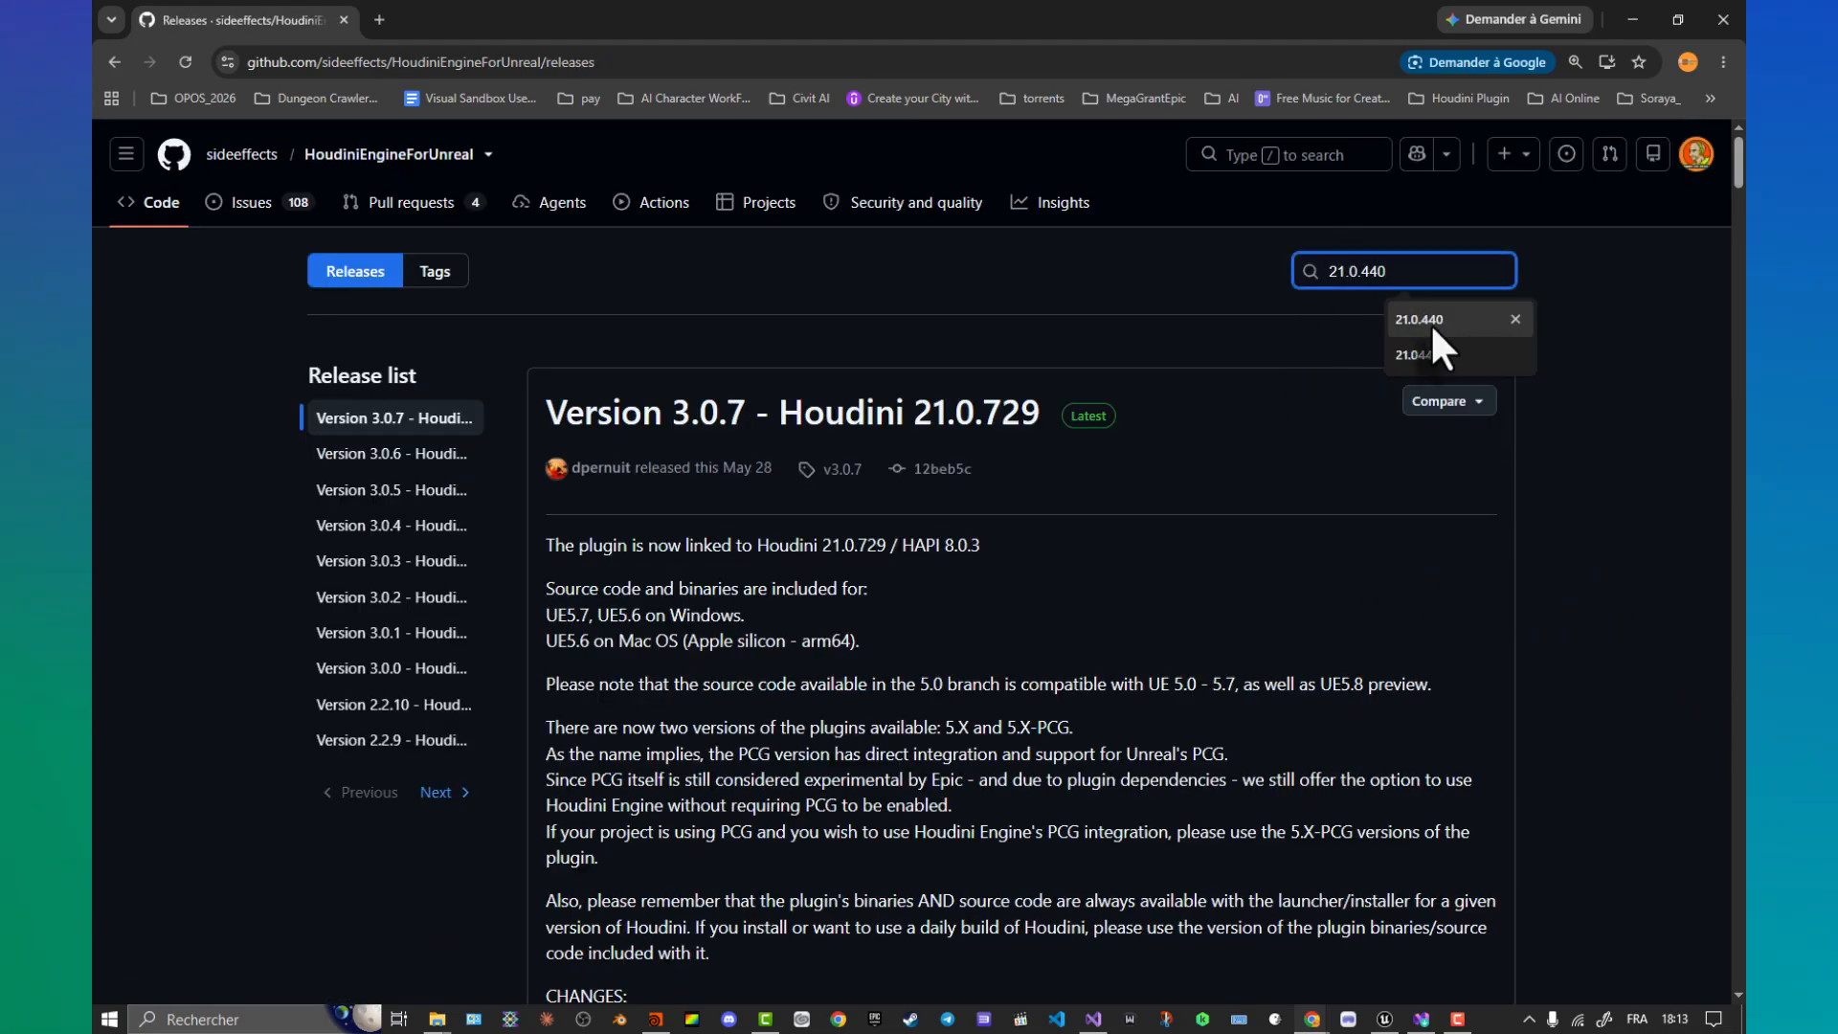
click(1419, 319)
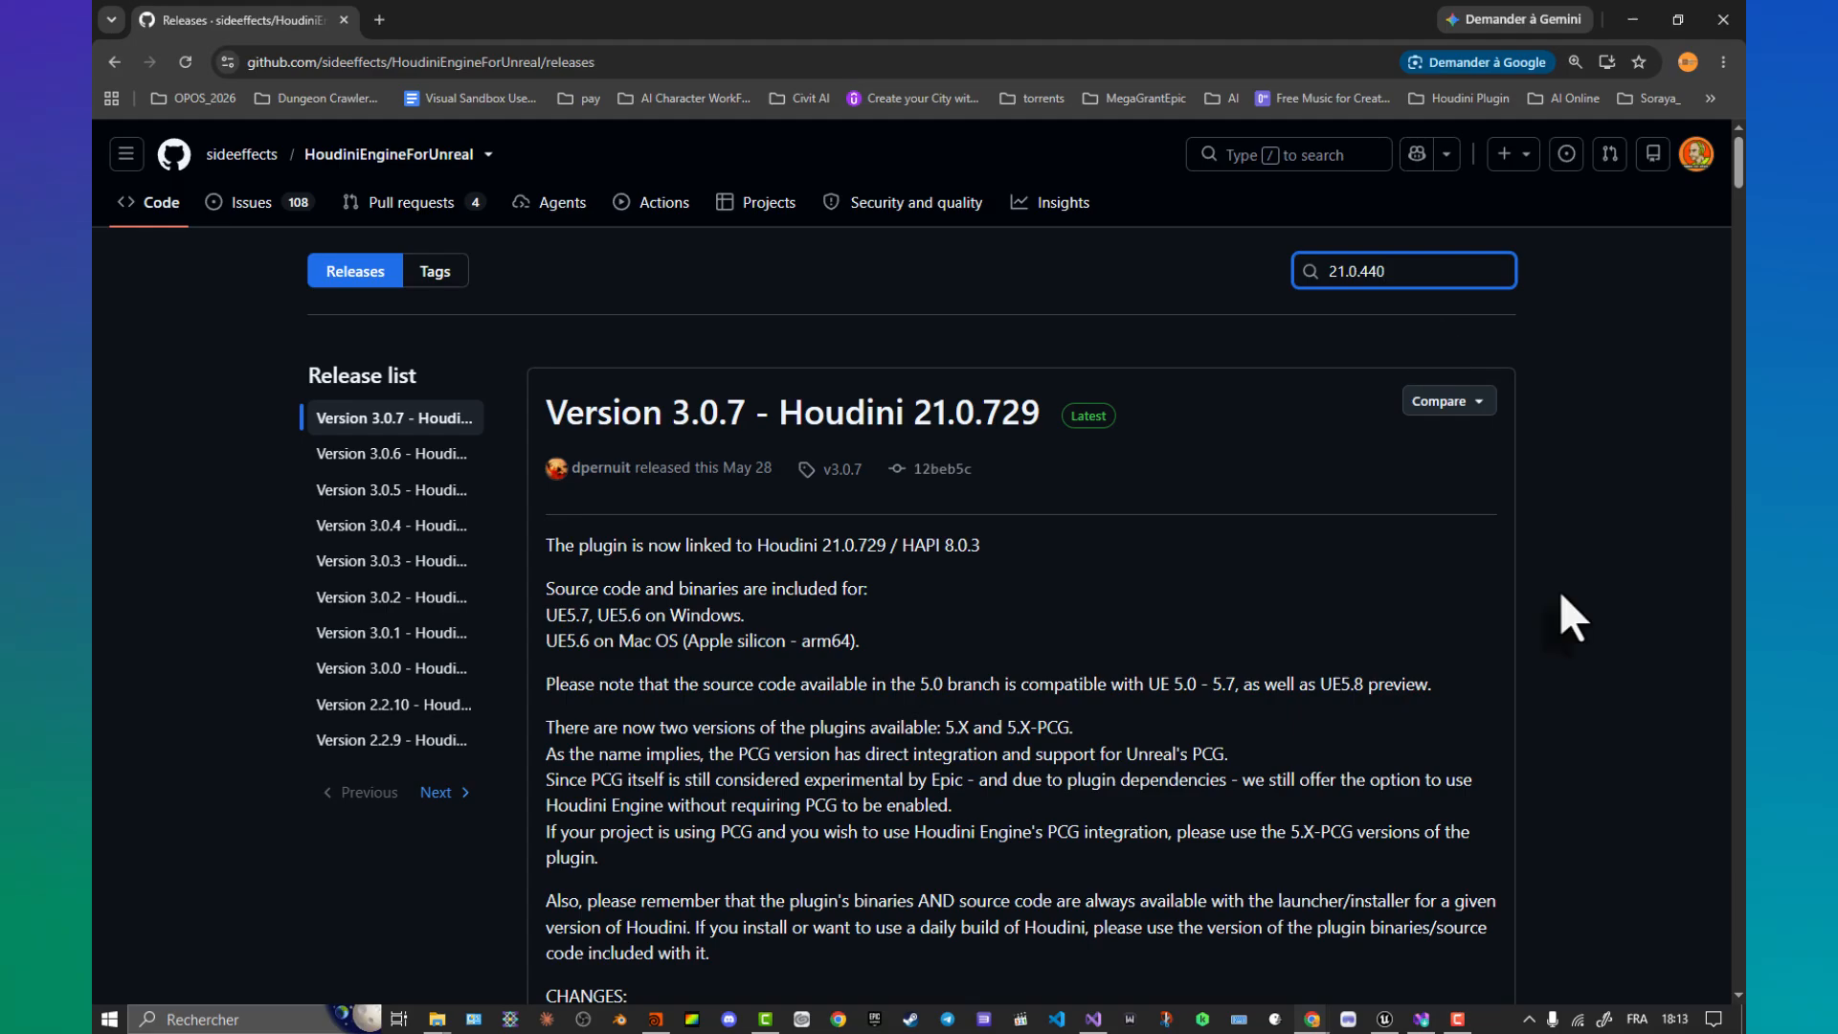
key(Return)
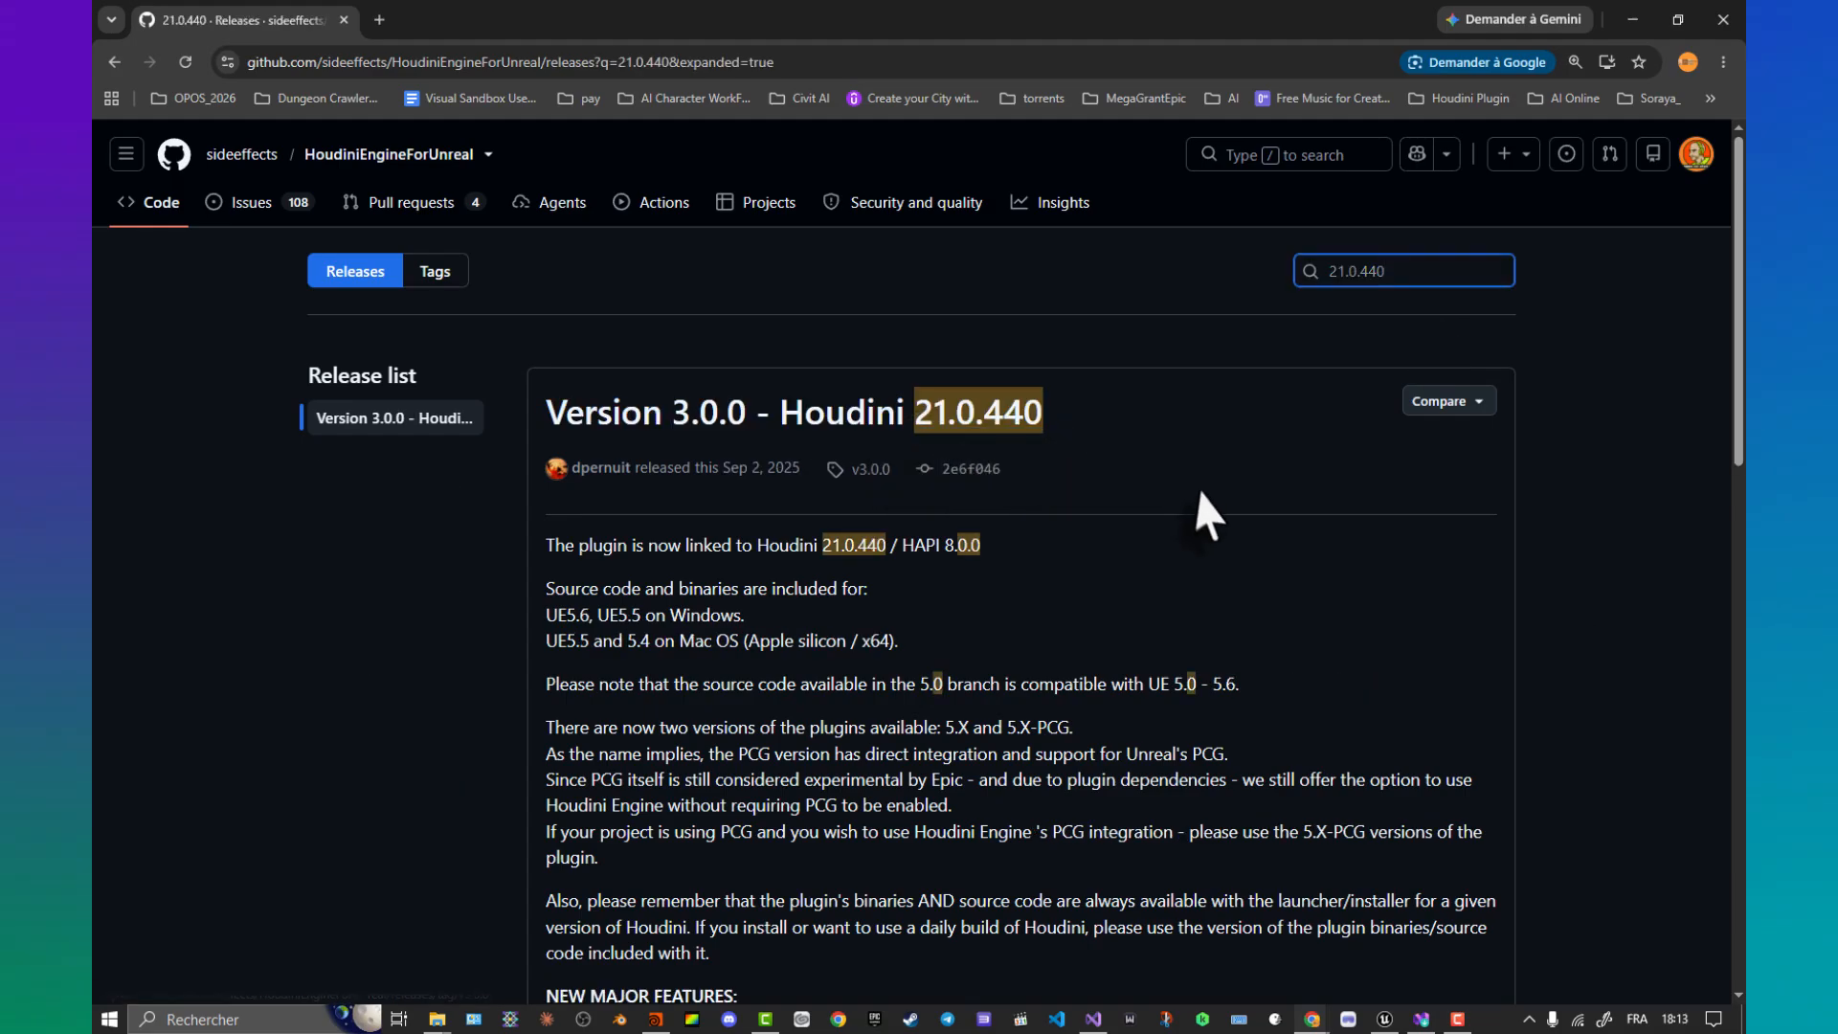
Step: Examine the release notes and downloadable assets of Version 3.0.0 - Houdini 21.0.440, expanding the assets list
scroll(1197, 511, down, 5)
scroll(1190, 507, down, 9)
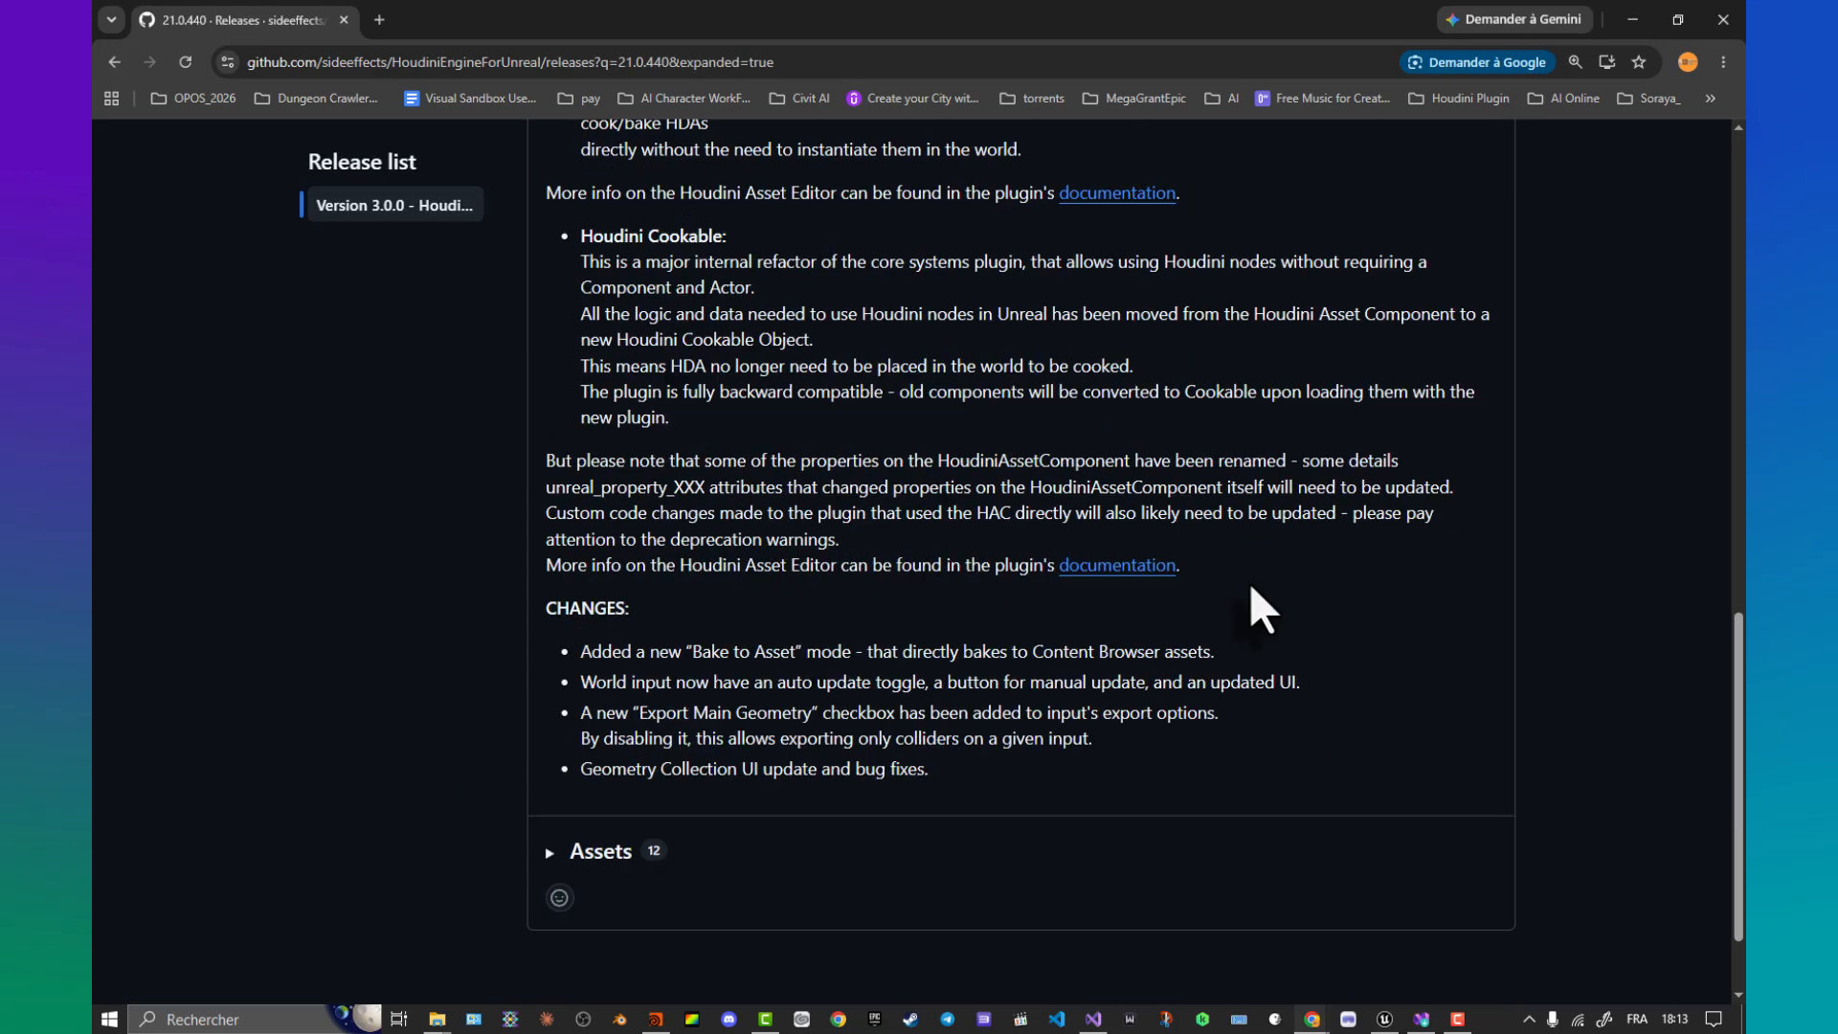
click(590, 773)
scroll(1393, 733, down, 4)
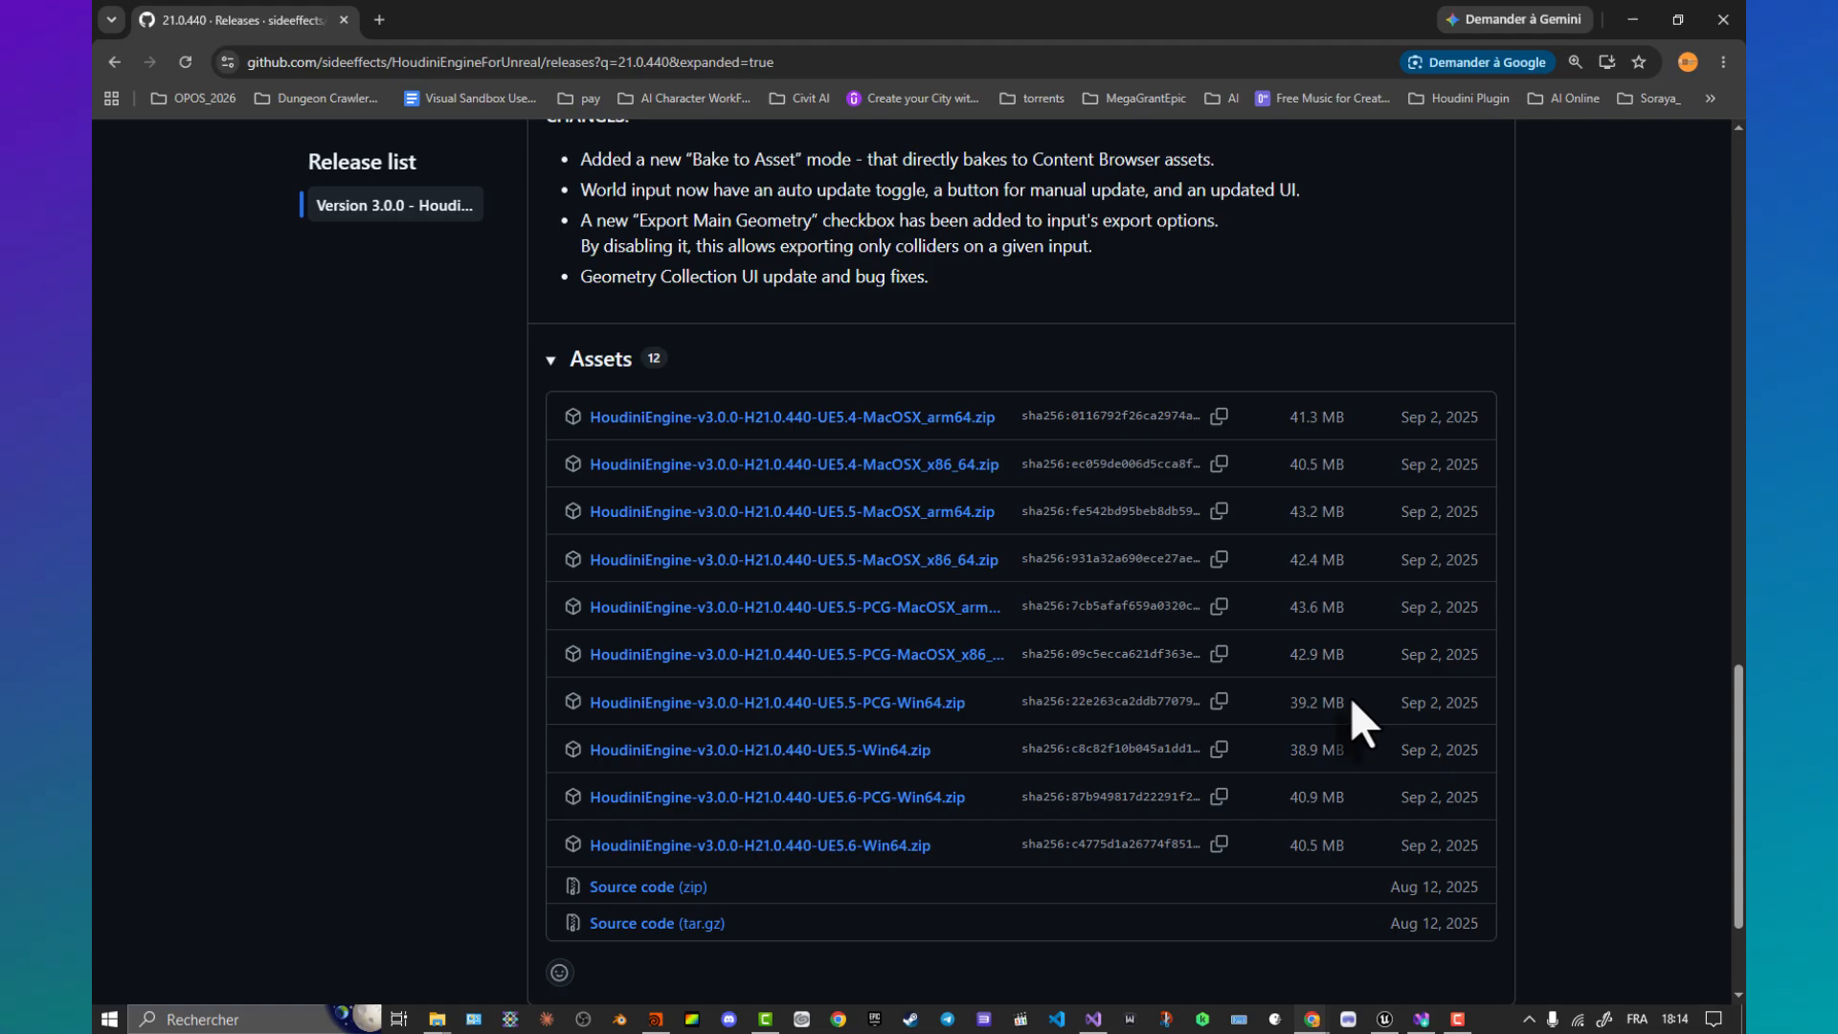
scroll(1053, 680, up, 15)
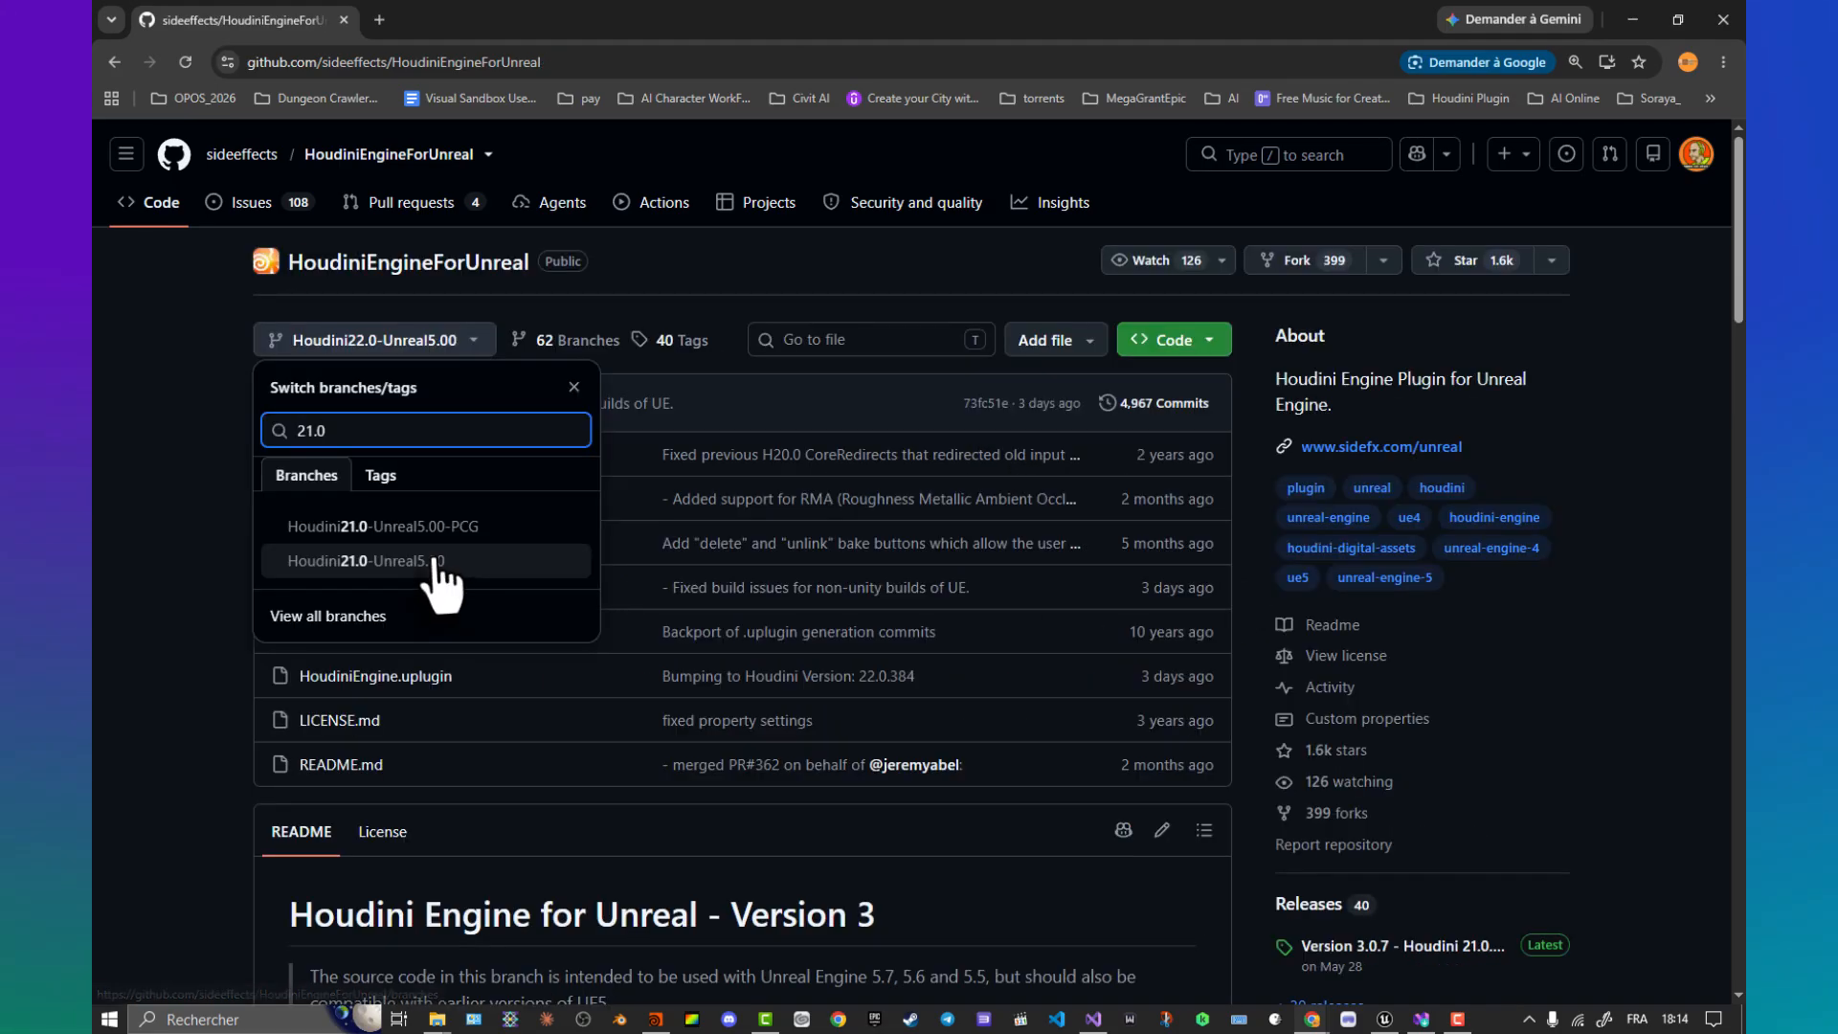
Step: Switch to the Houdini21.0-Unreal5.00 branch and download it as a ZIP into a new desktop folder named HoudiniPluginToCompile
click(427, 562)
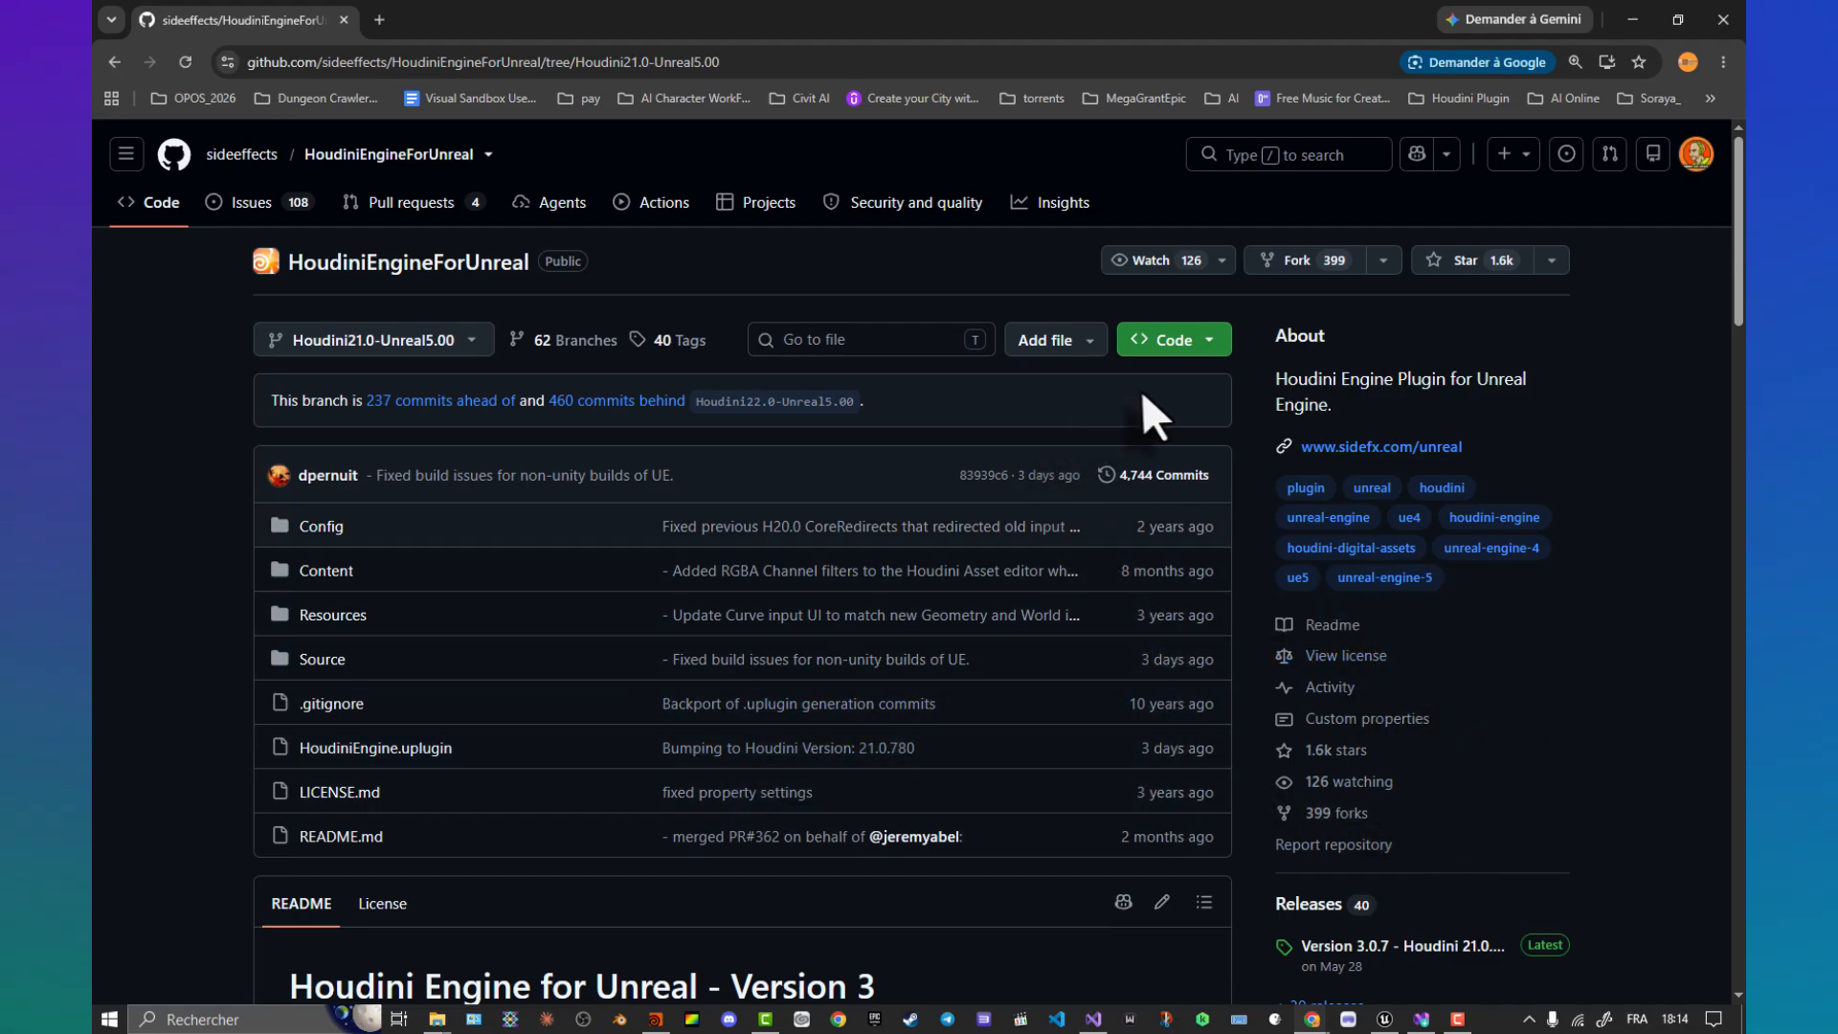
click(1177, 342)
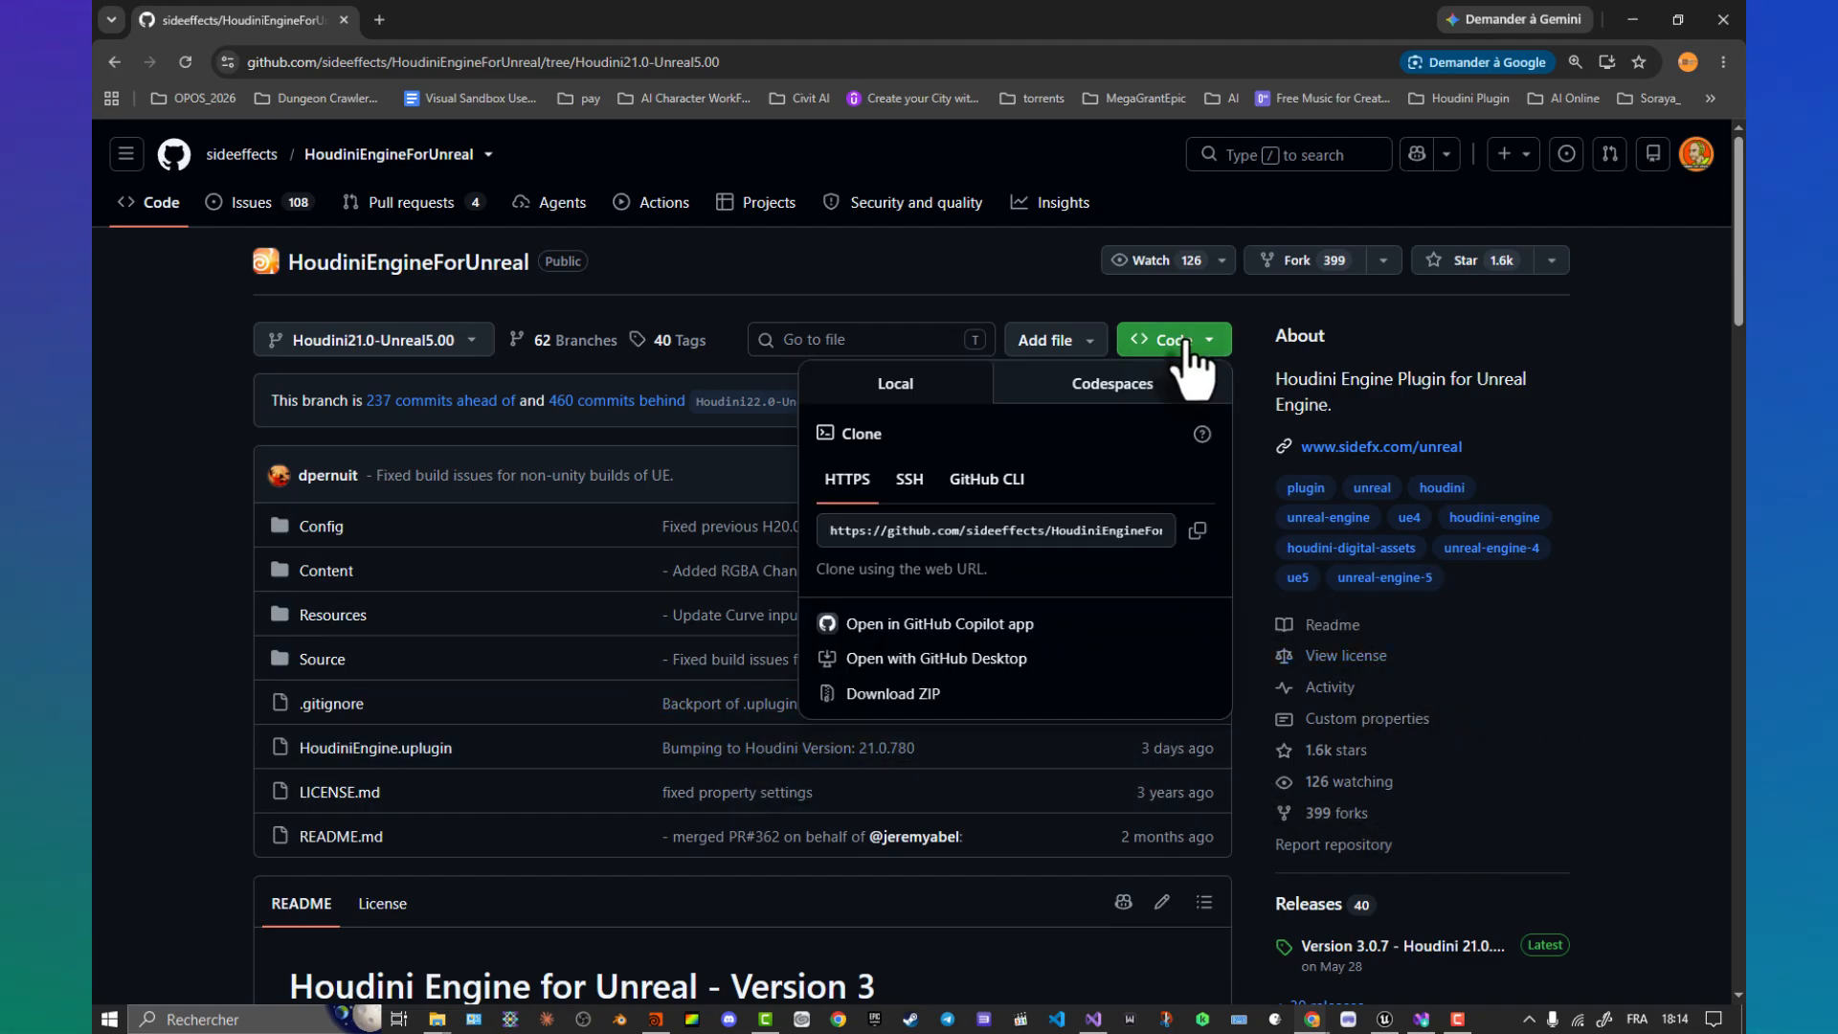
click(934, 701)
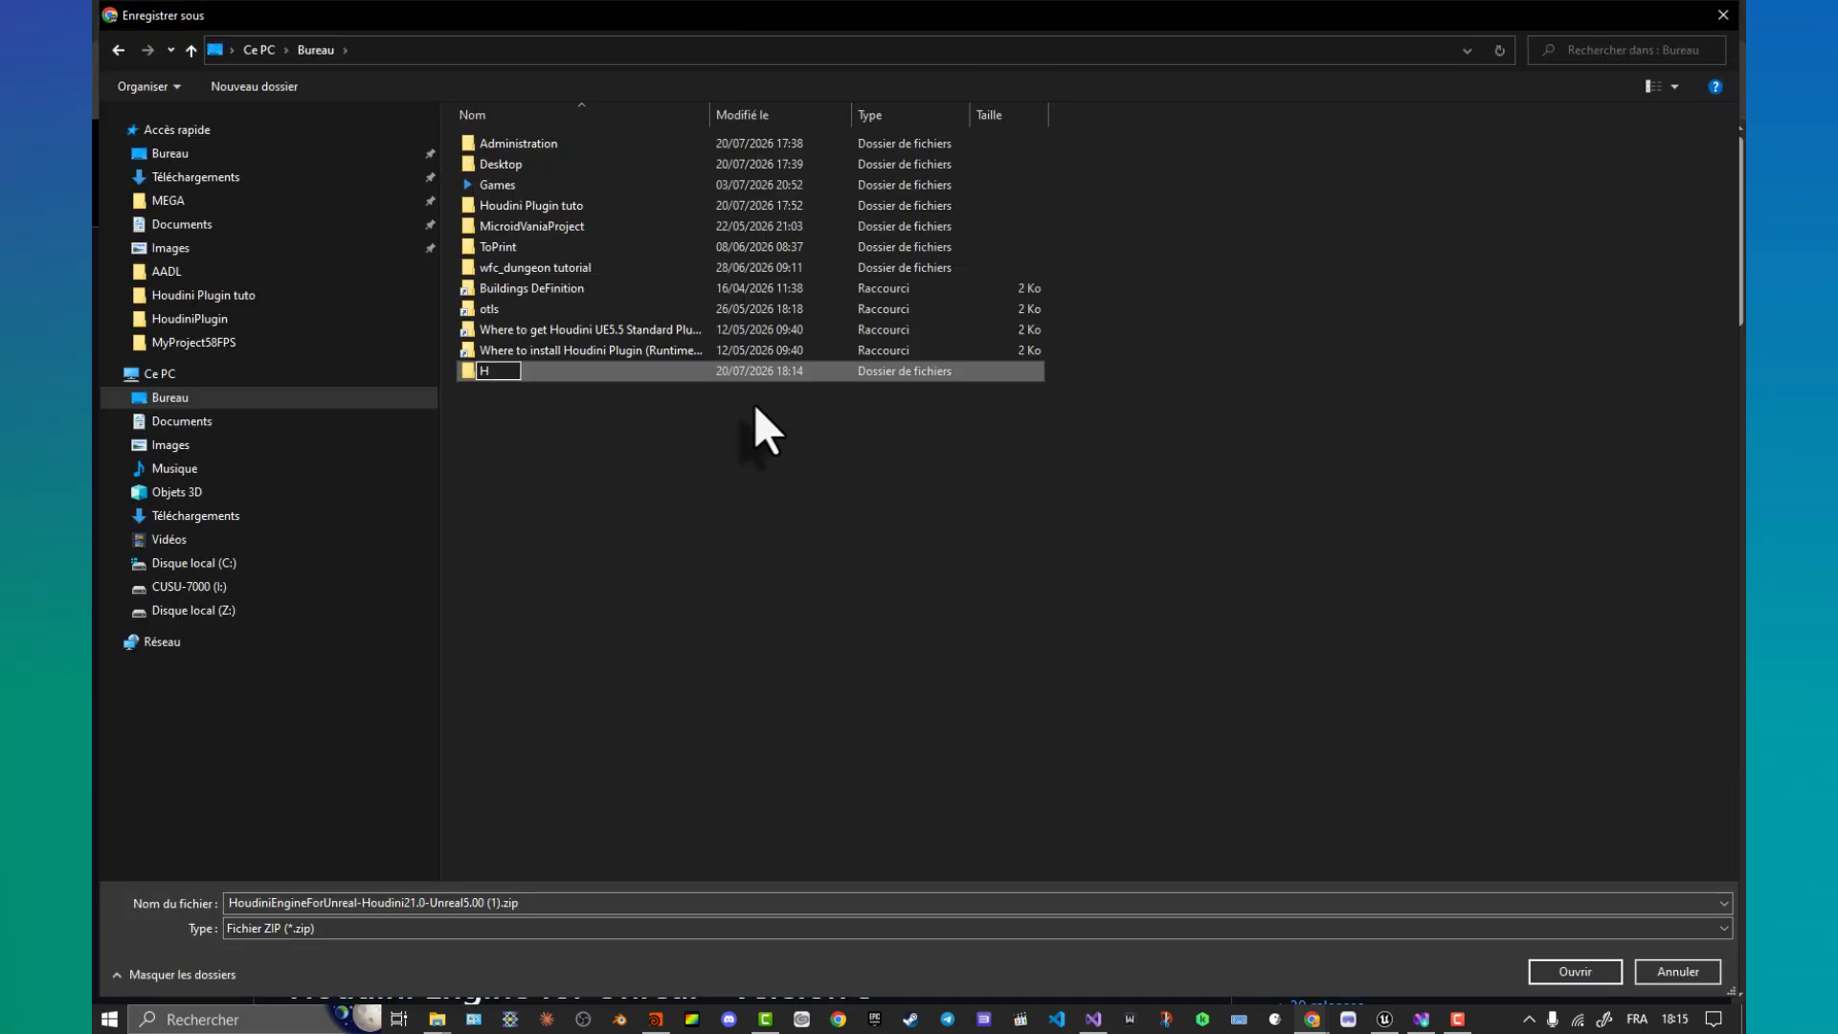
text(oudiniPlugin)
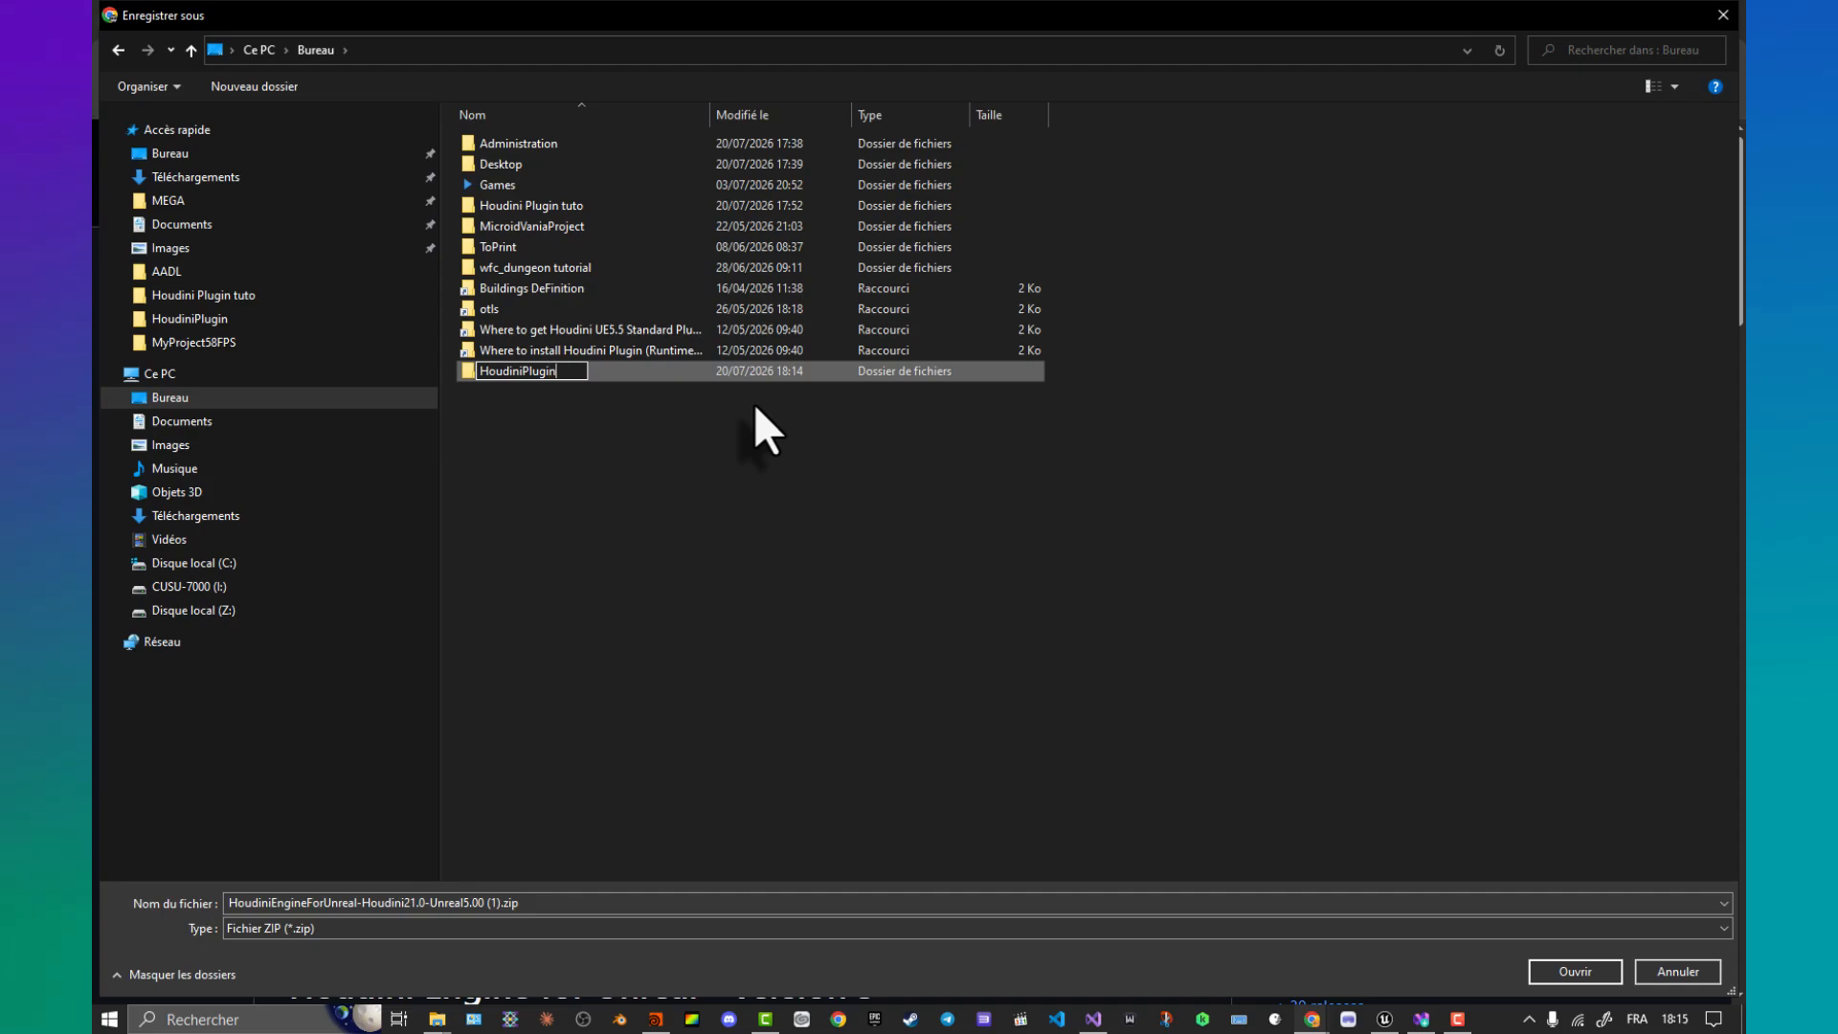
text(ToCompile)
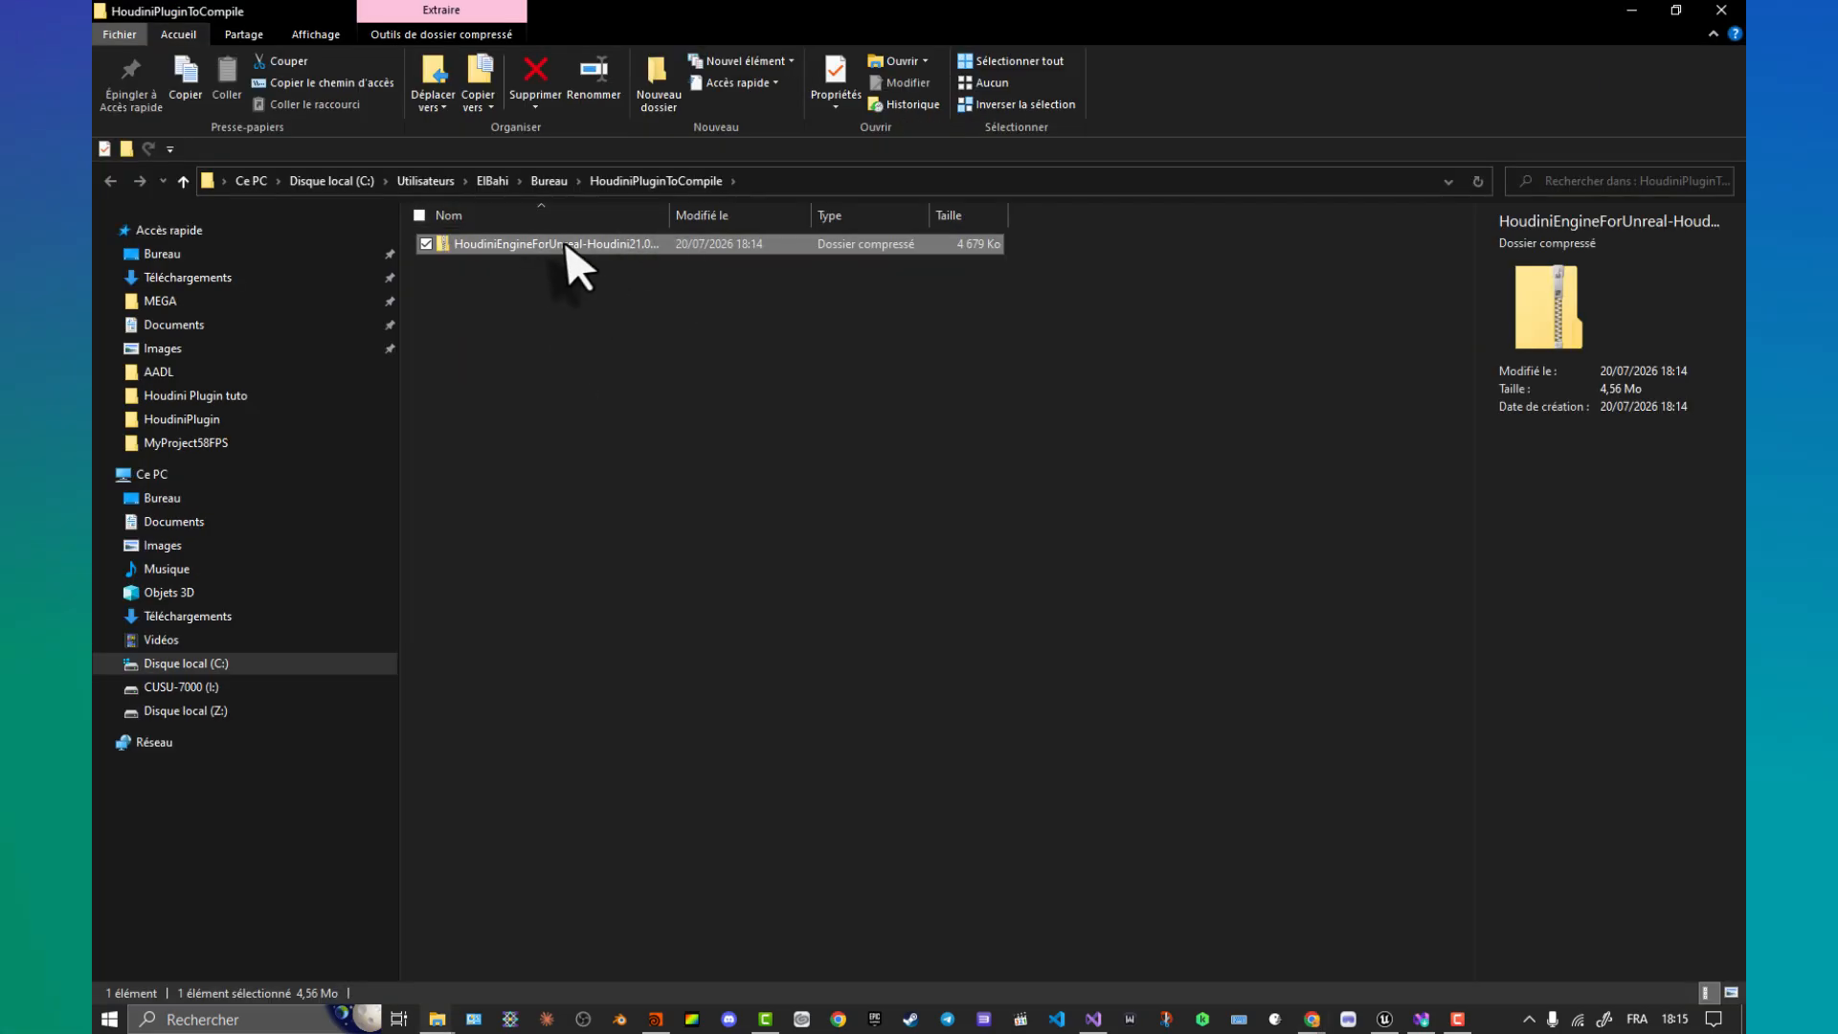
Step: Extract the downloaded archive in the HoudiniPluginToCompile folder with 7-Zip and open the extracted HoudiniEngineForUnreal-Houdini21.0-Unreal5.00 folder
right_click(567, 245)
mouse_move(454, 417)
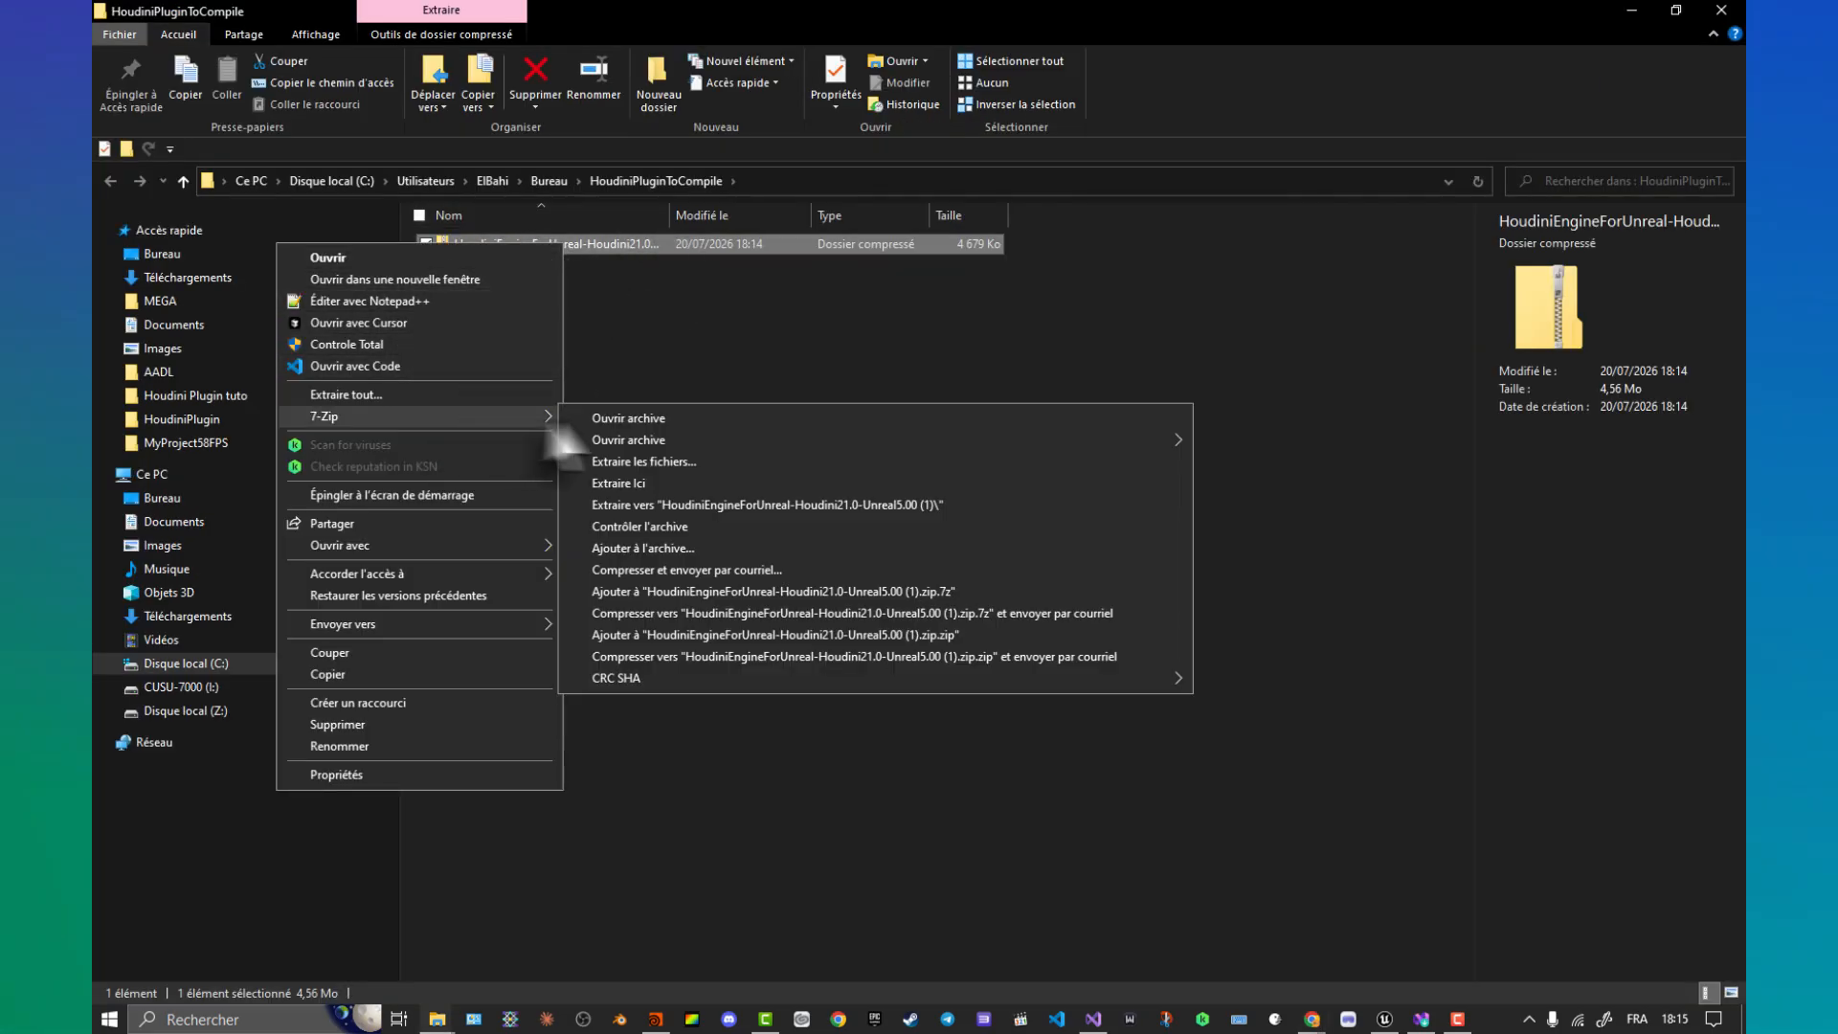
click(681, 502)
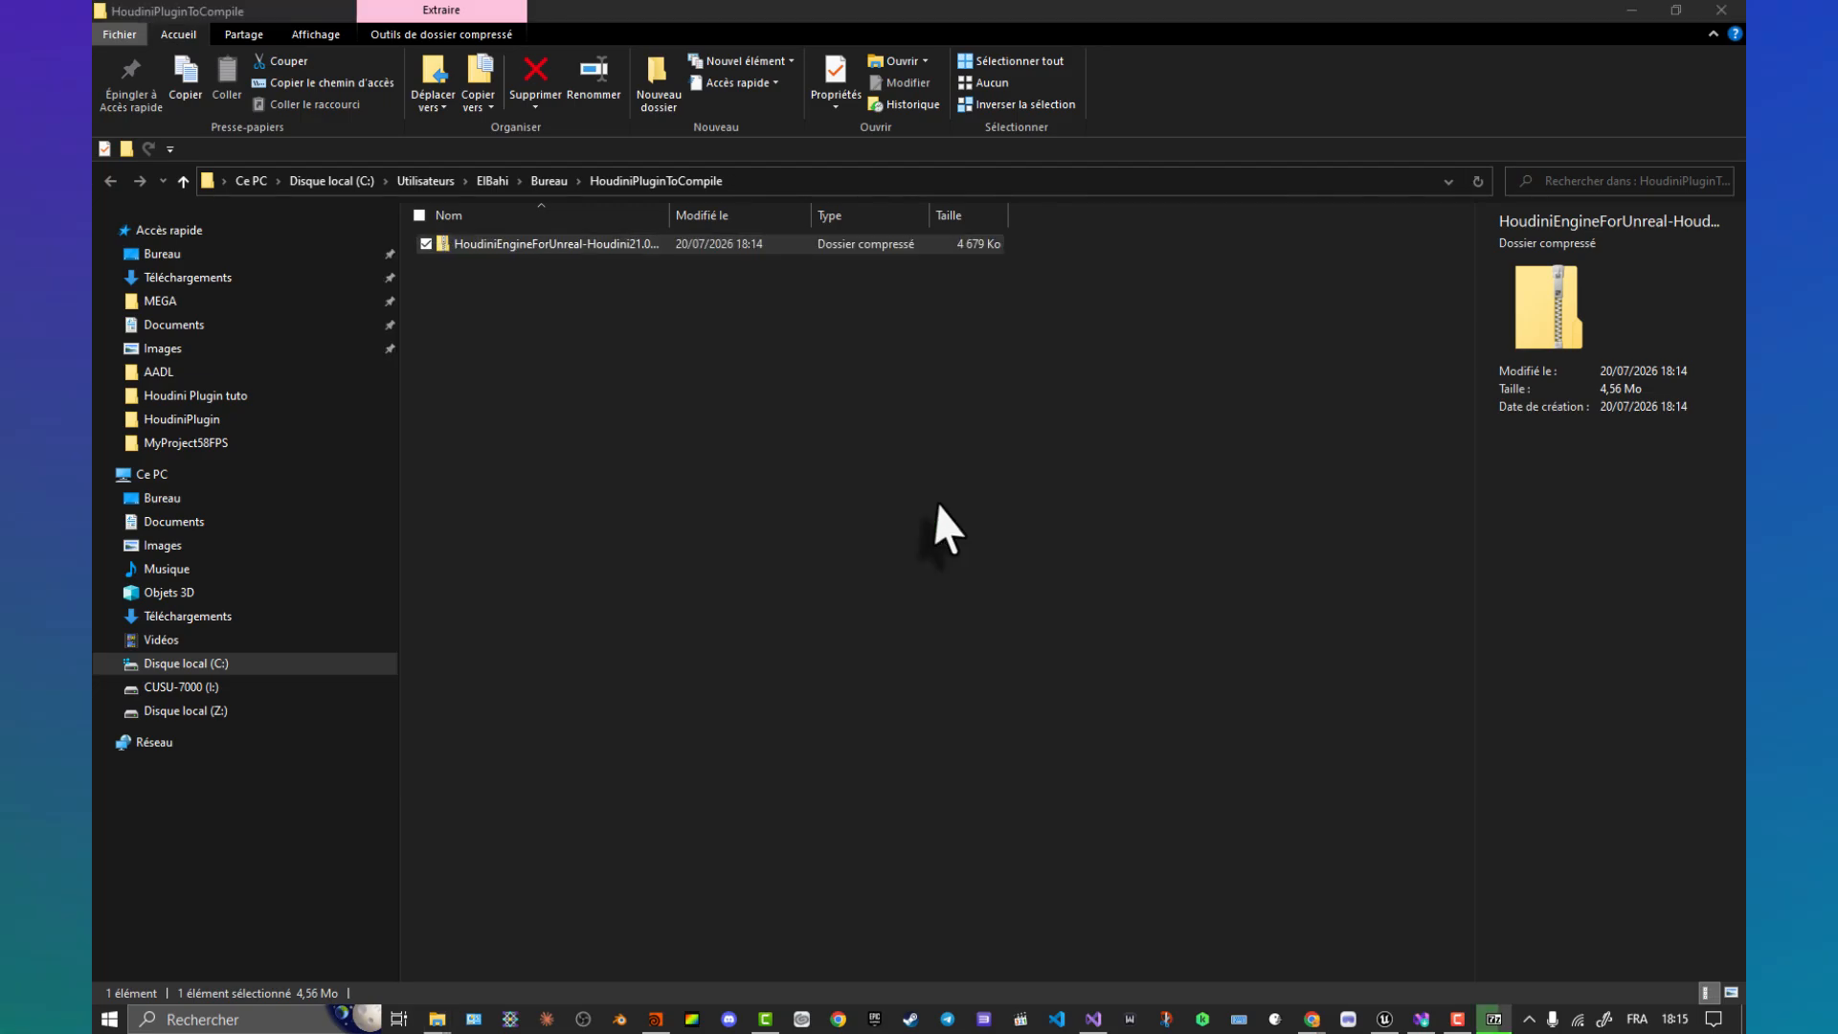
double_click(668, 215)
click(657, 245)
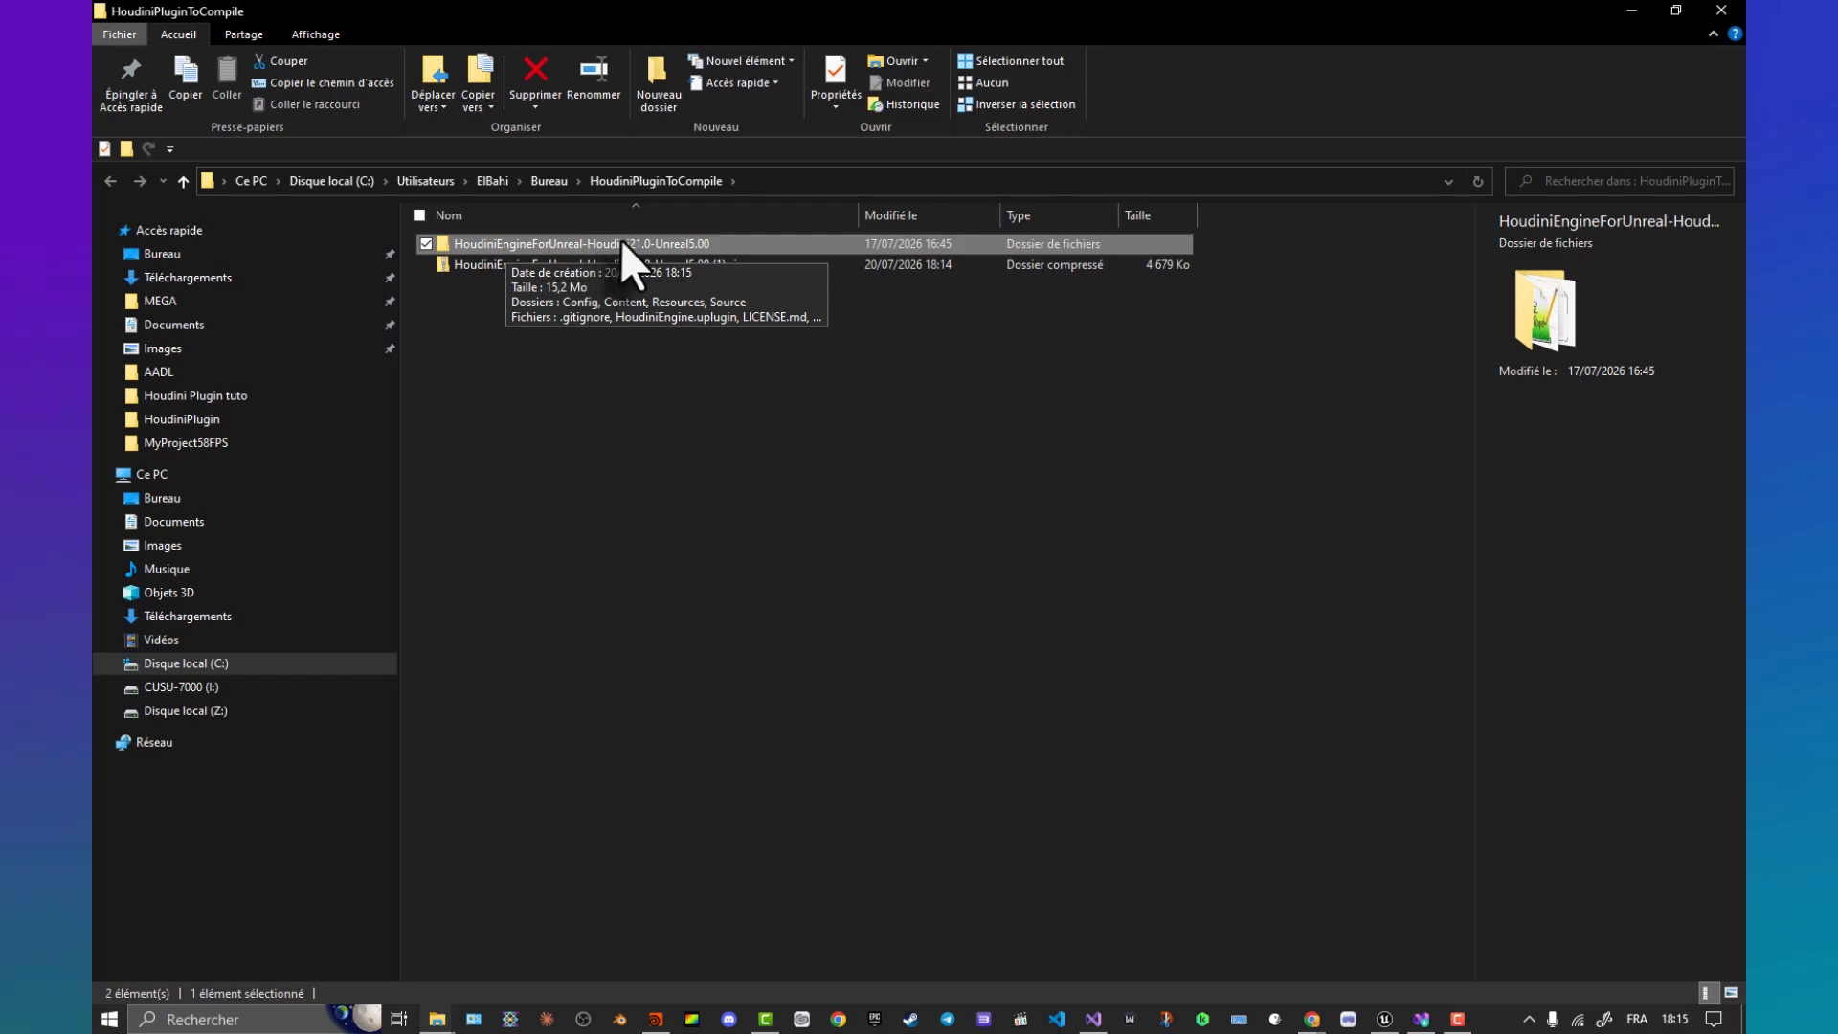
double_click(688, 245)
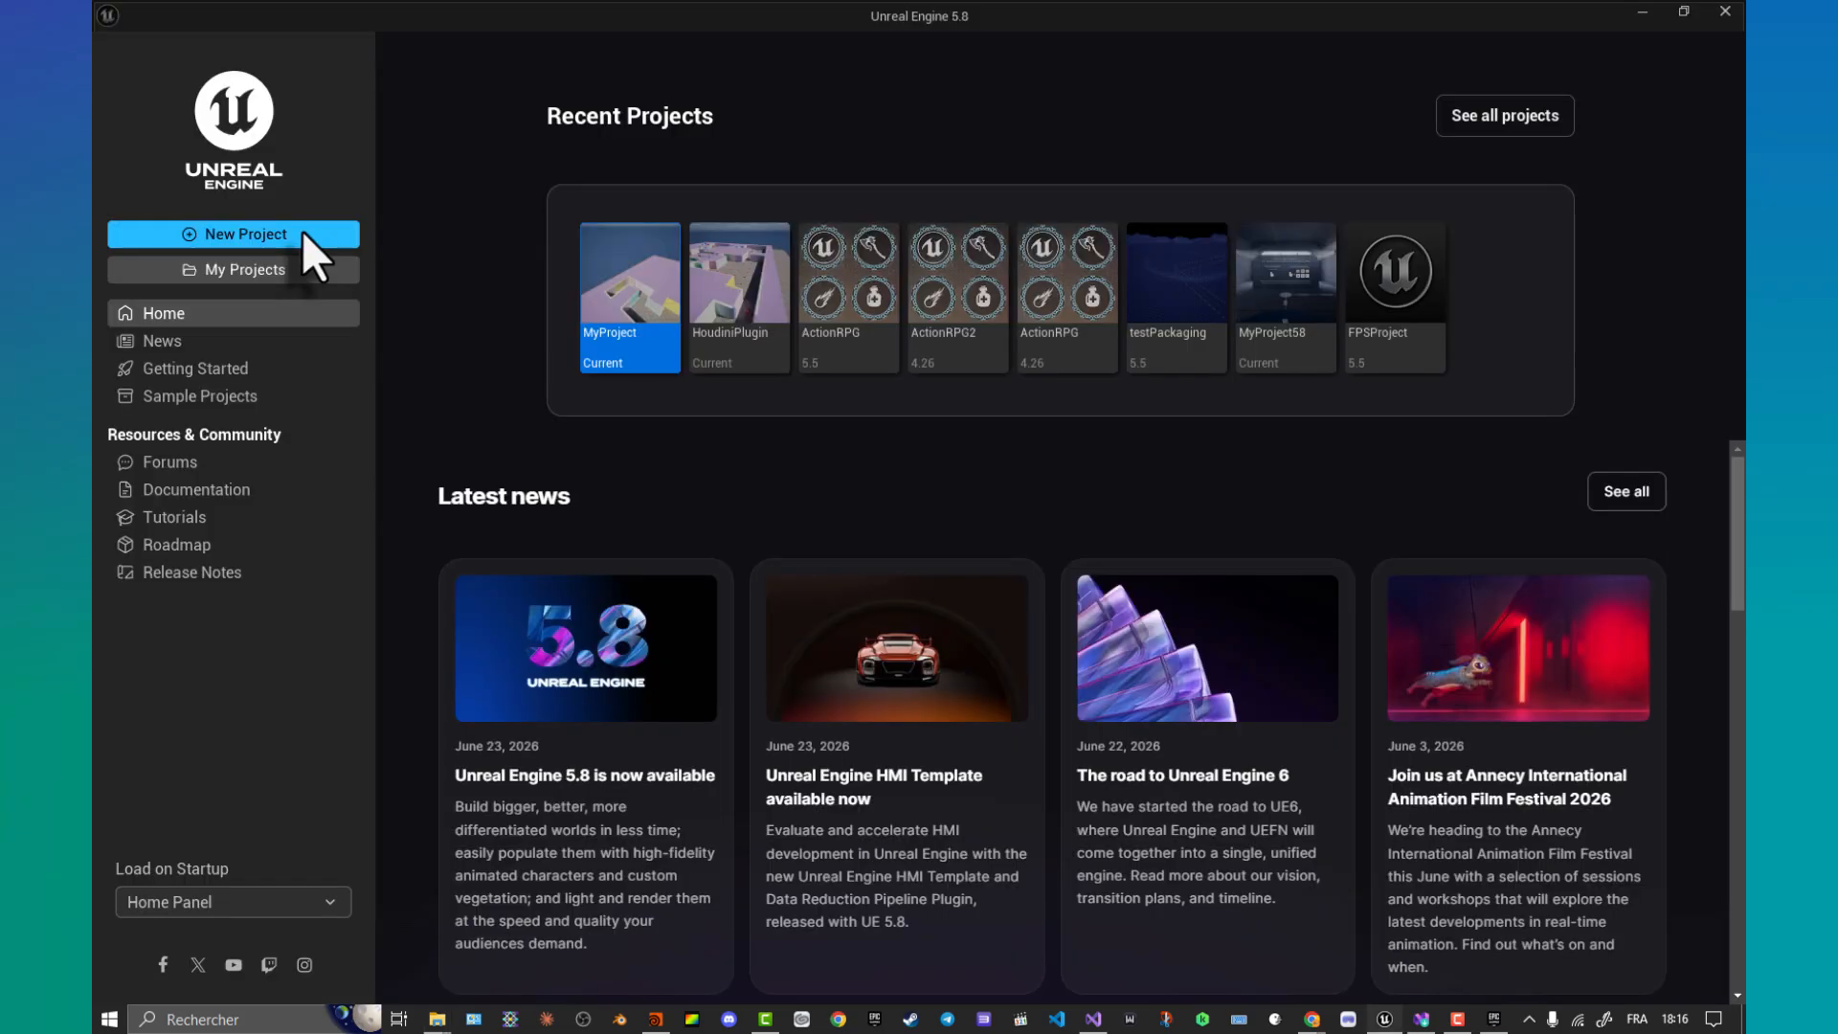
Step: In Unreal Engine 5.8, create a Blank Blueprint game project named HouPlug and check its content
click(251, 233)
click(799, 176)
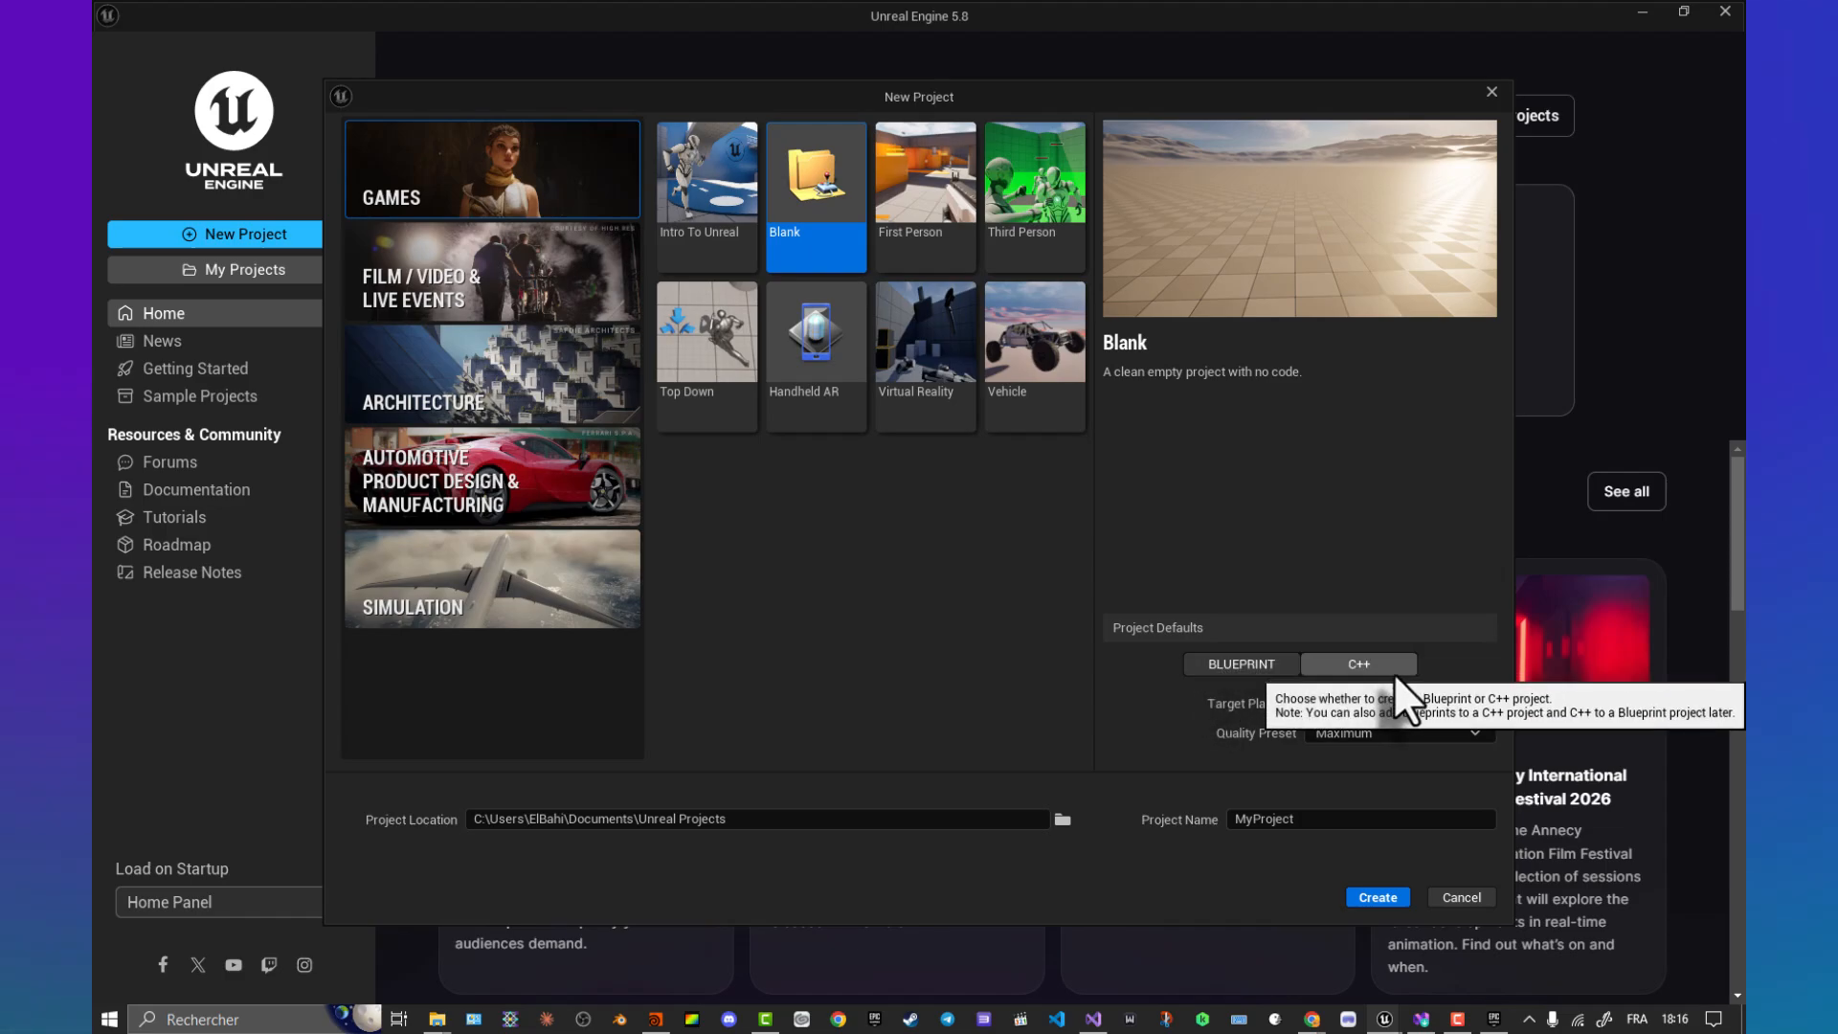
double_click(1307, 824)
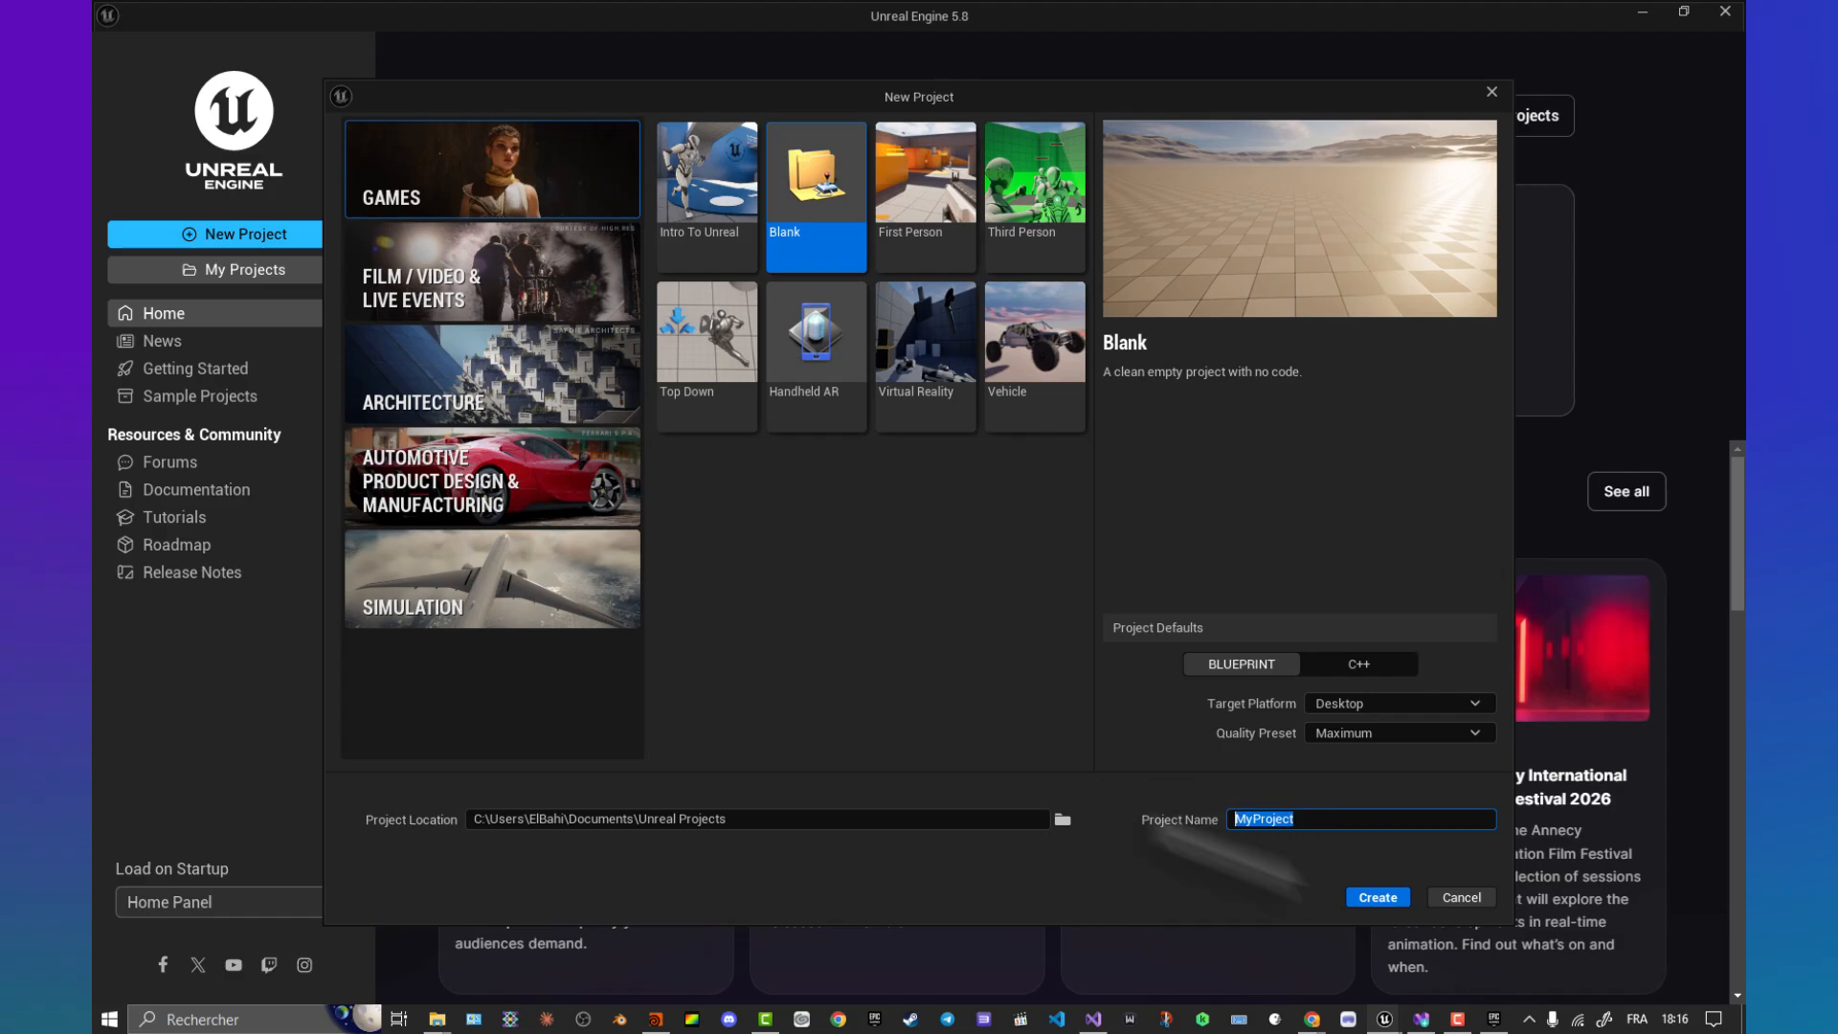
text(HouPlug)
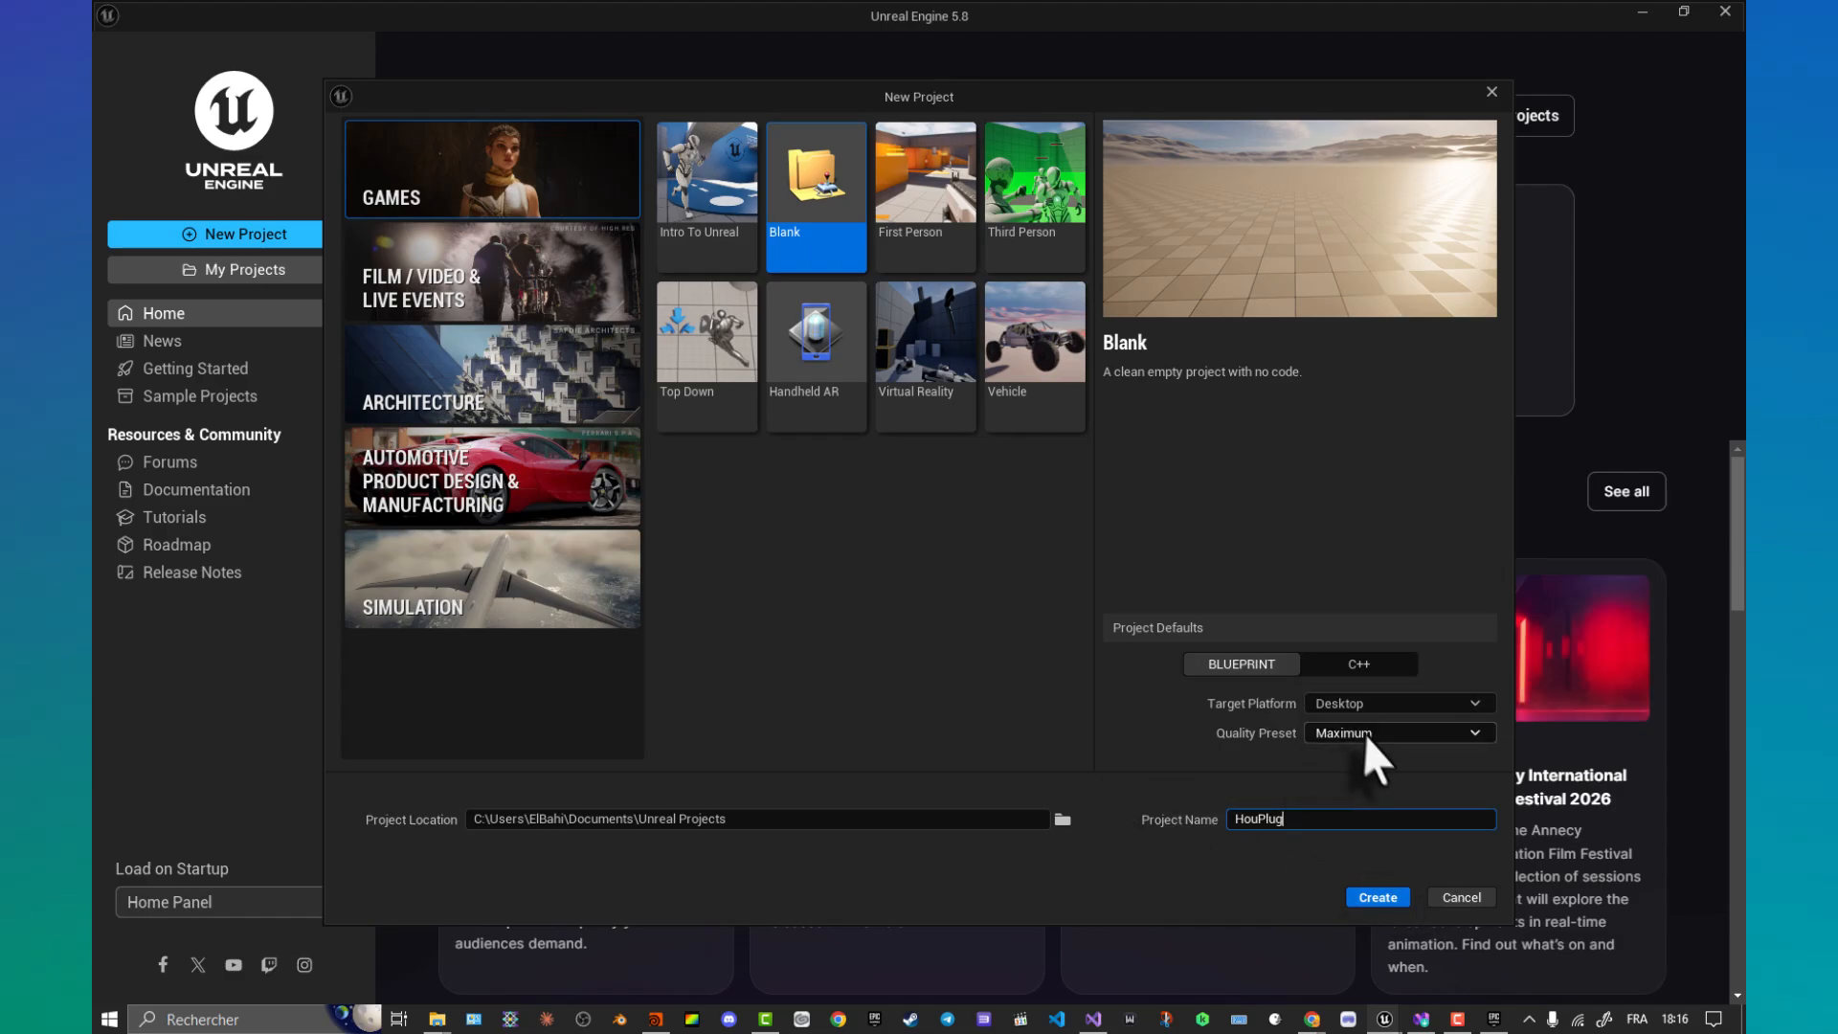
click(1377, 898)
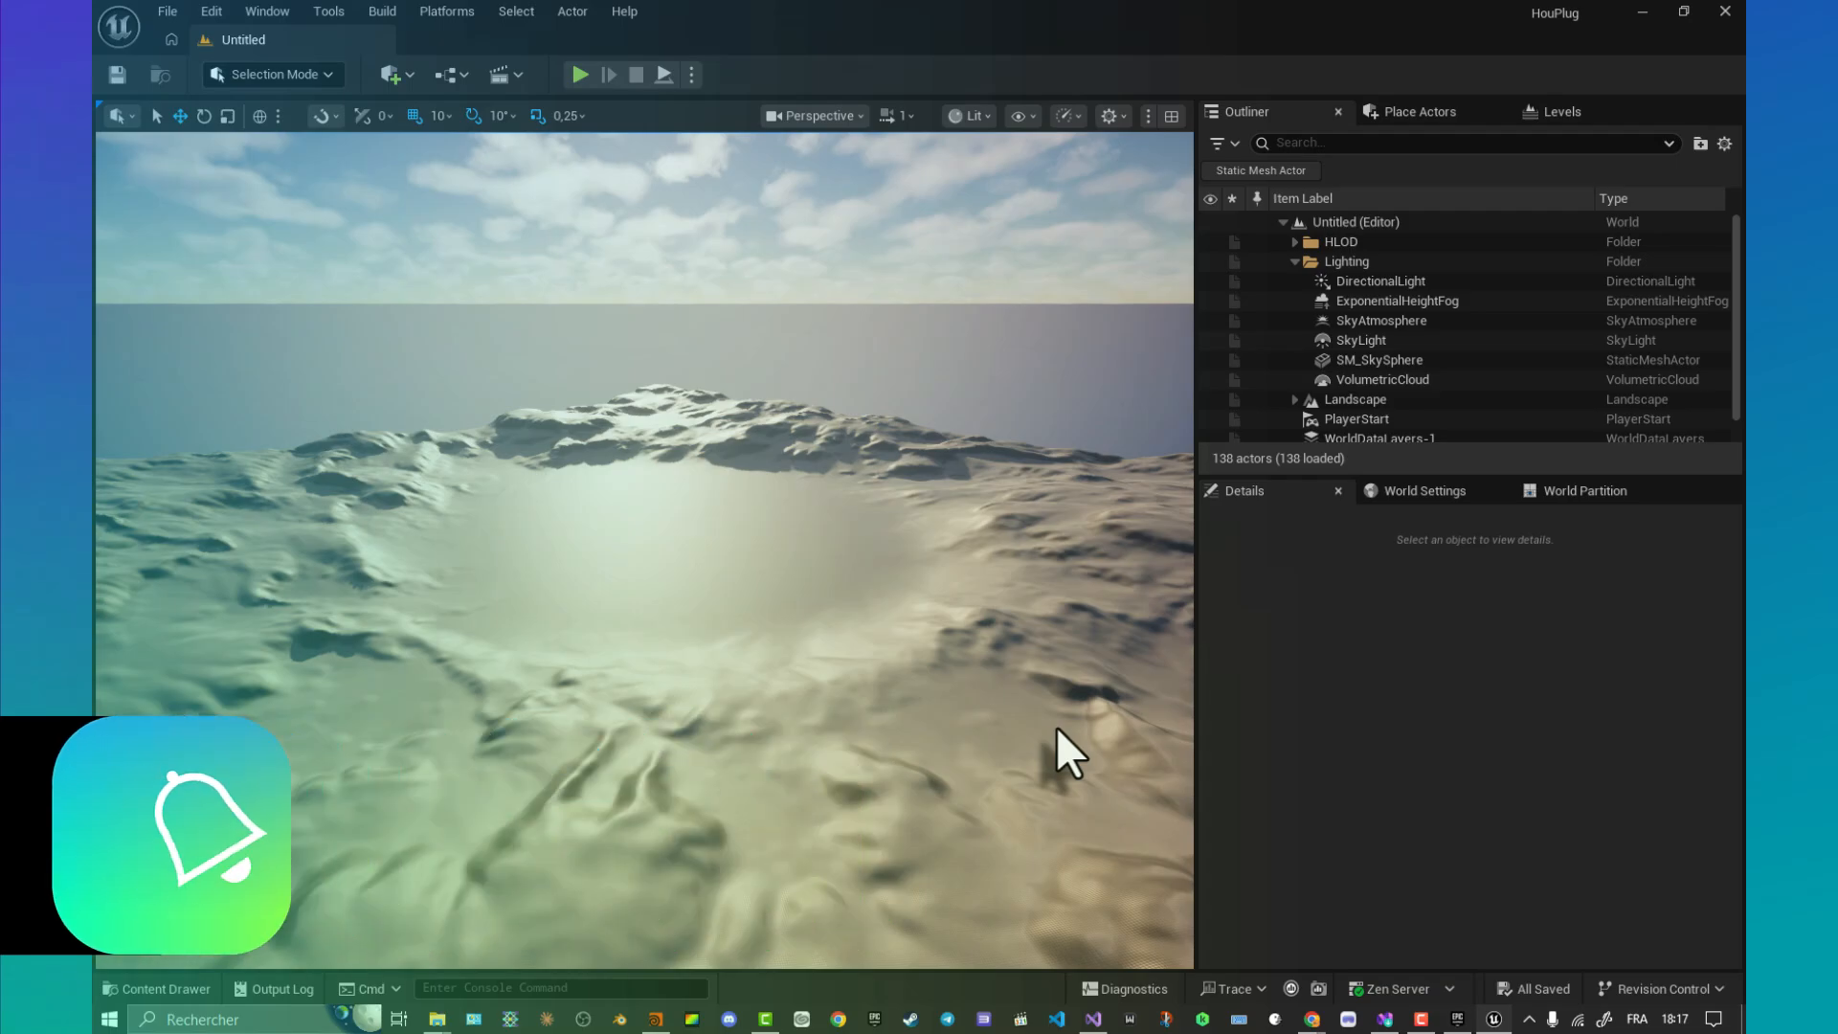
click(165, 989)
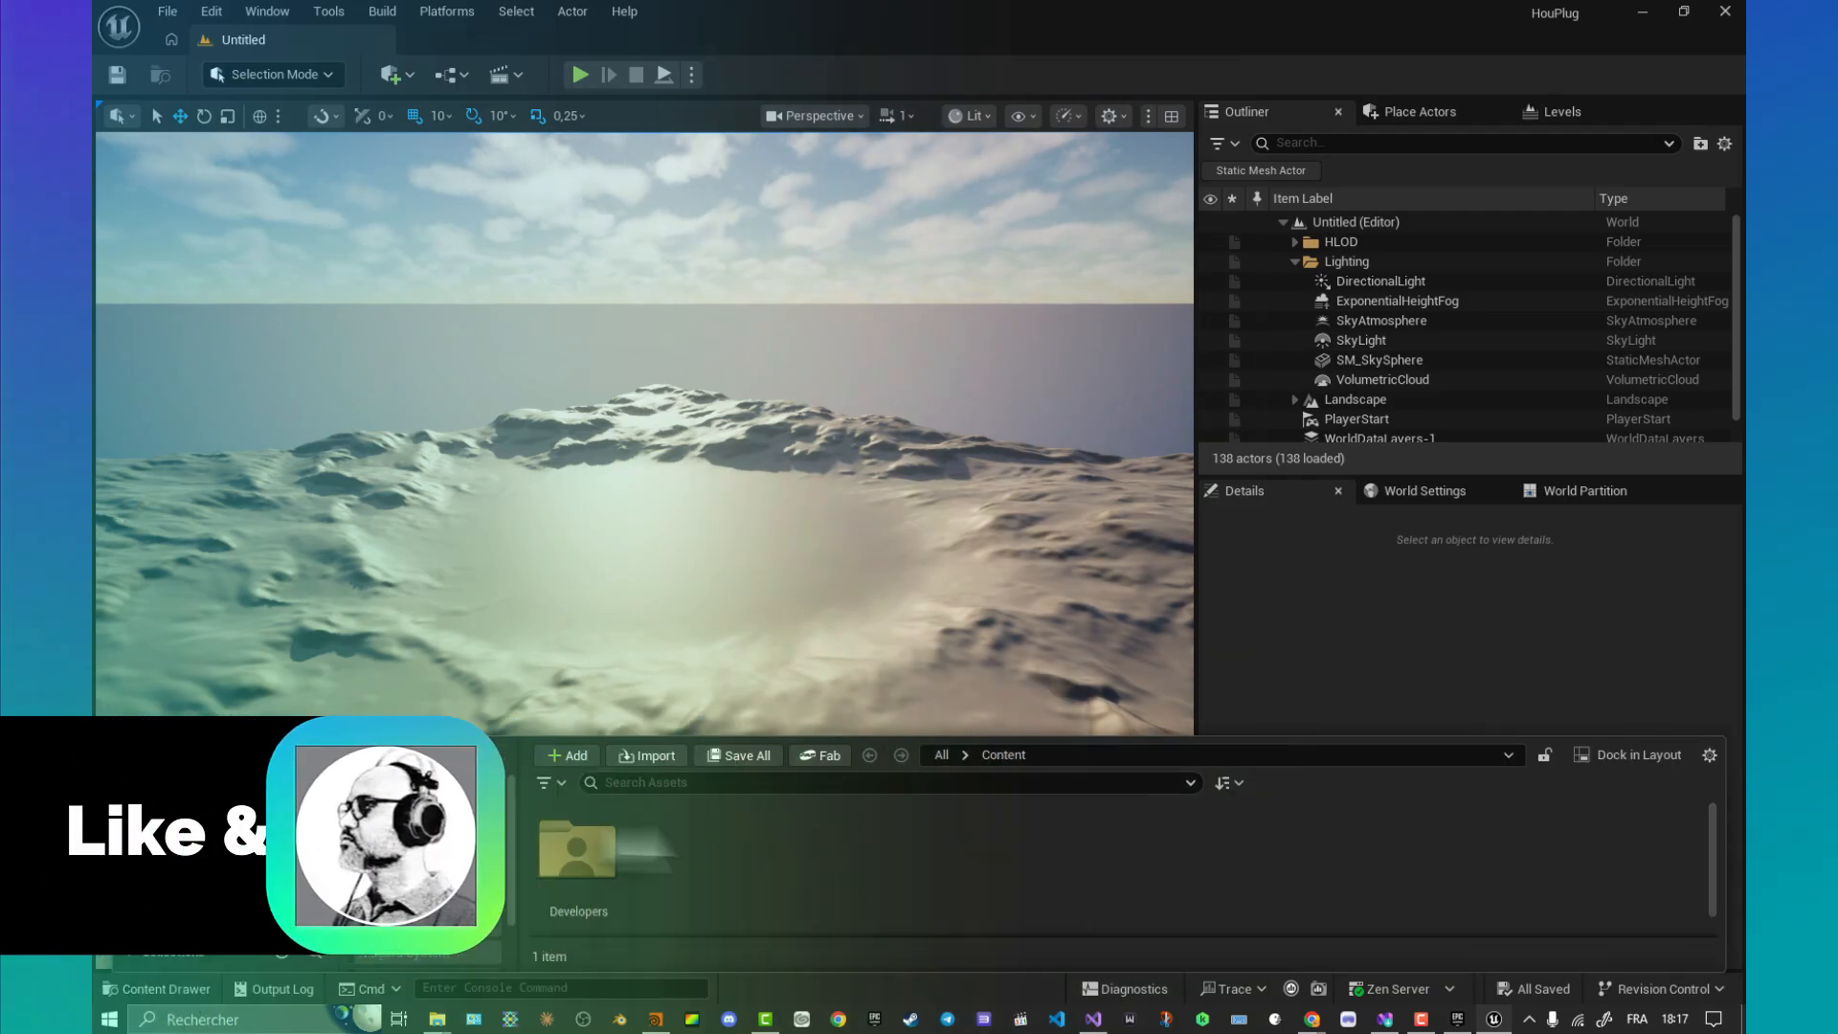
click(180, 986)
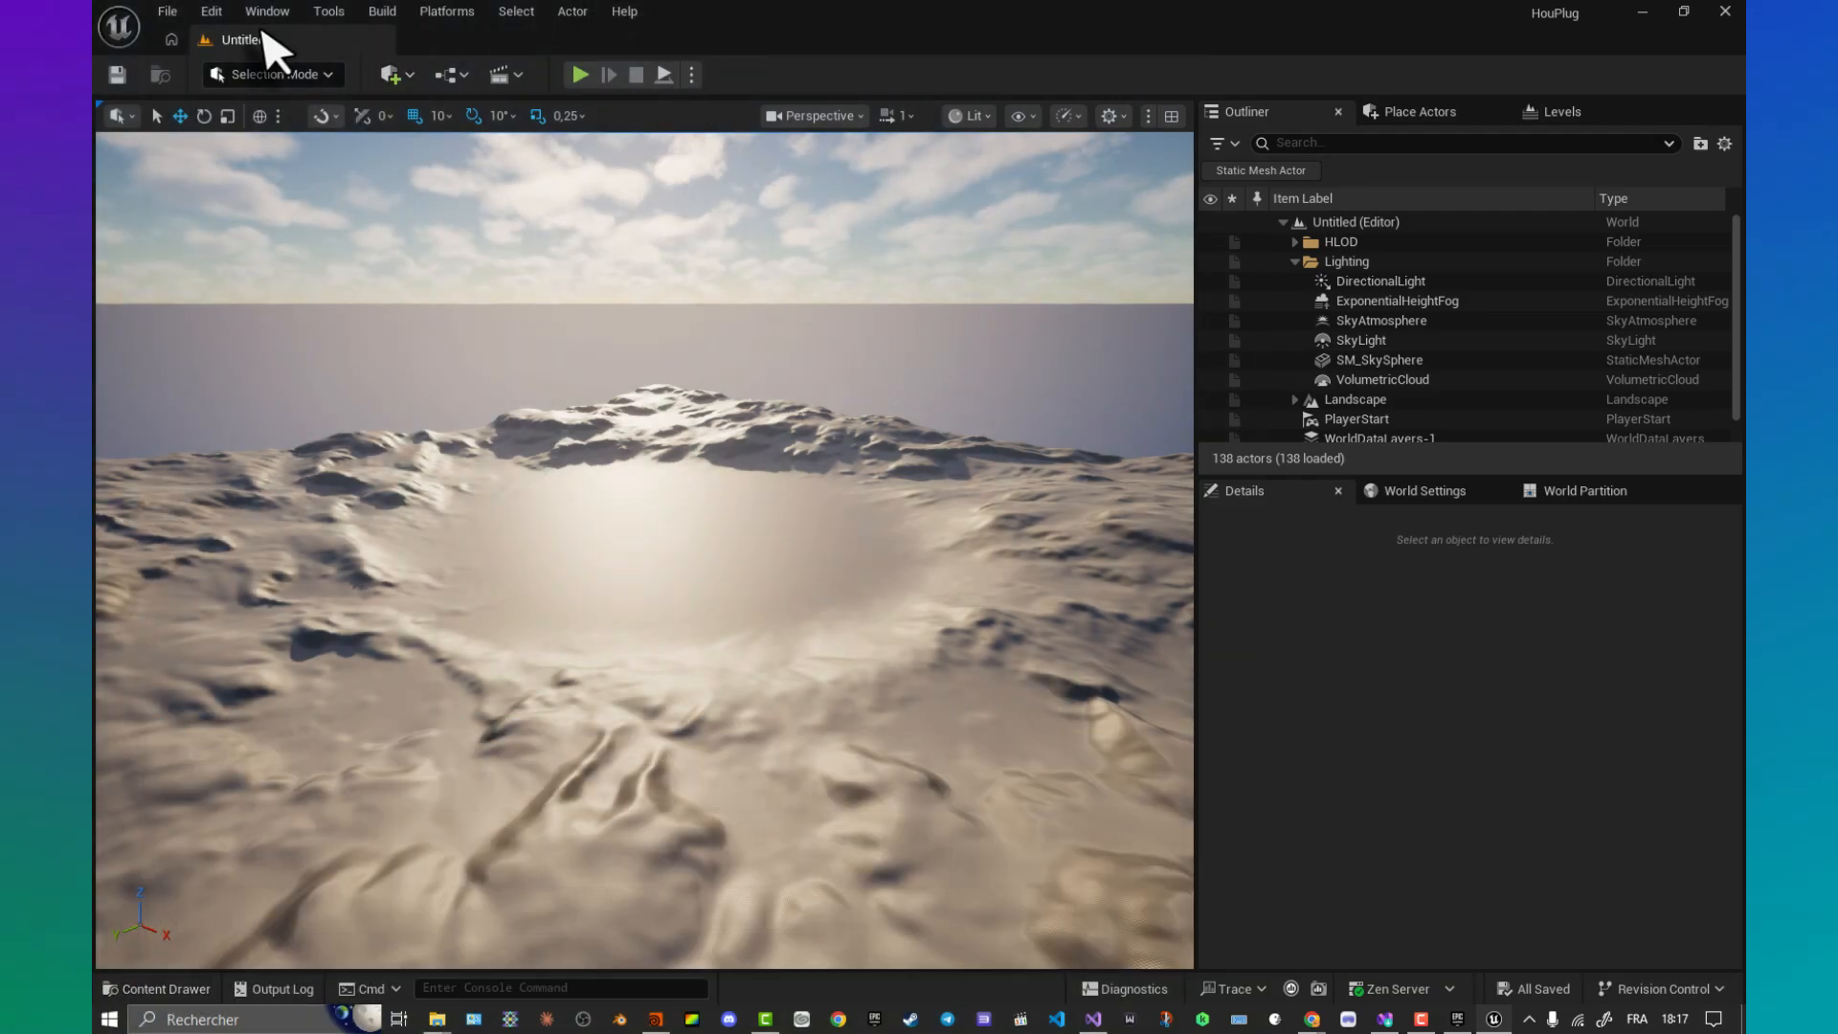
Step: Add a public C++ class MyClass with None as its parent to the HouPlug project, declining to edit the code
click(329, 12)
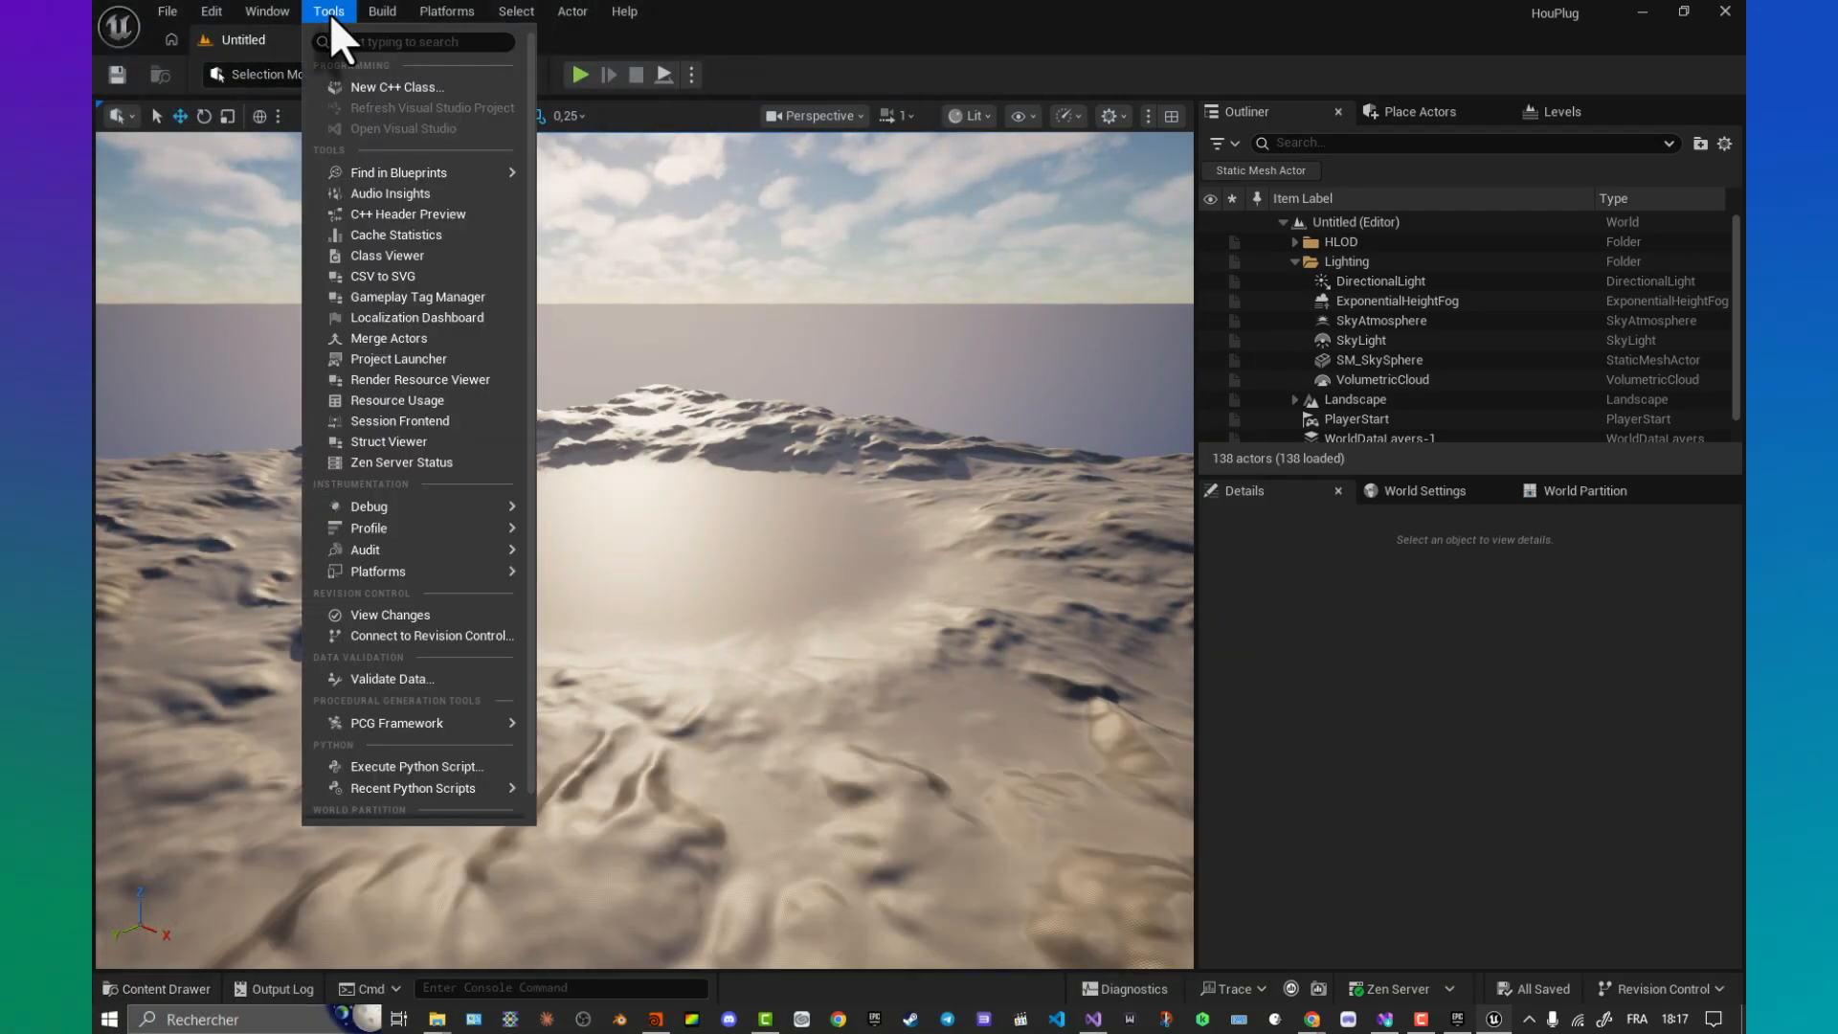
click(411, 86)
click(726, 401)
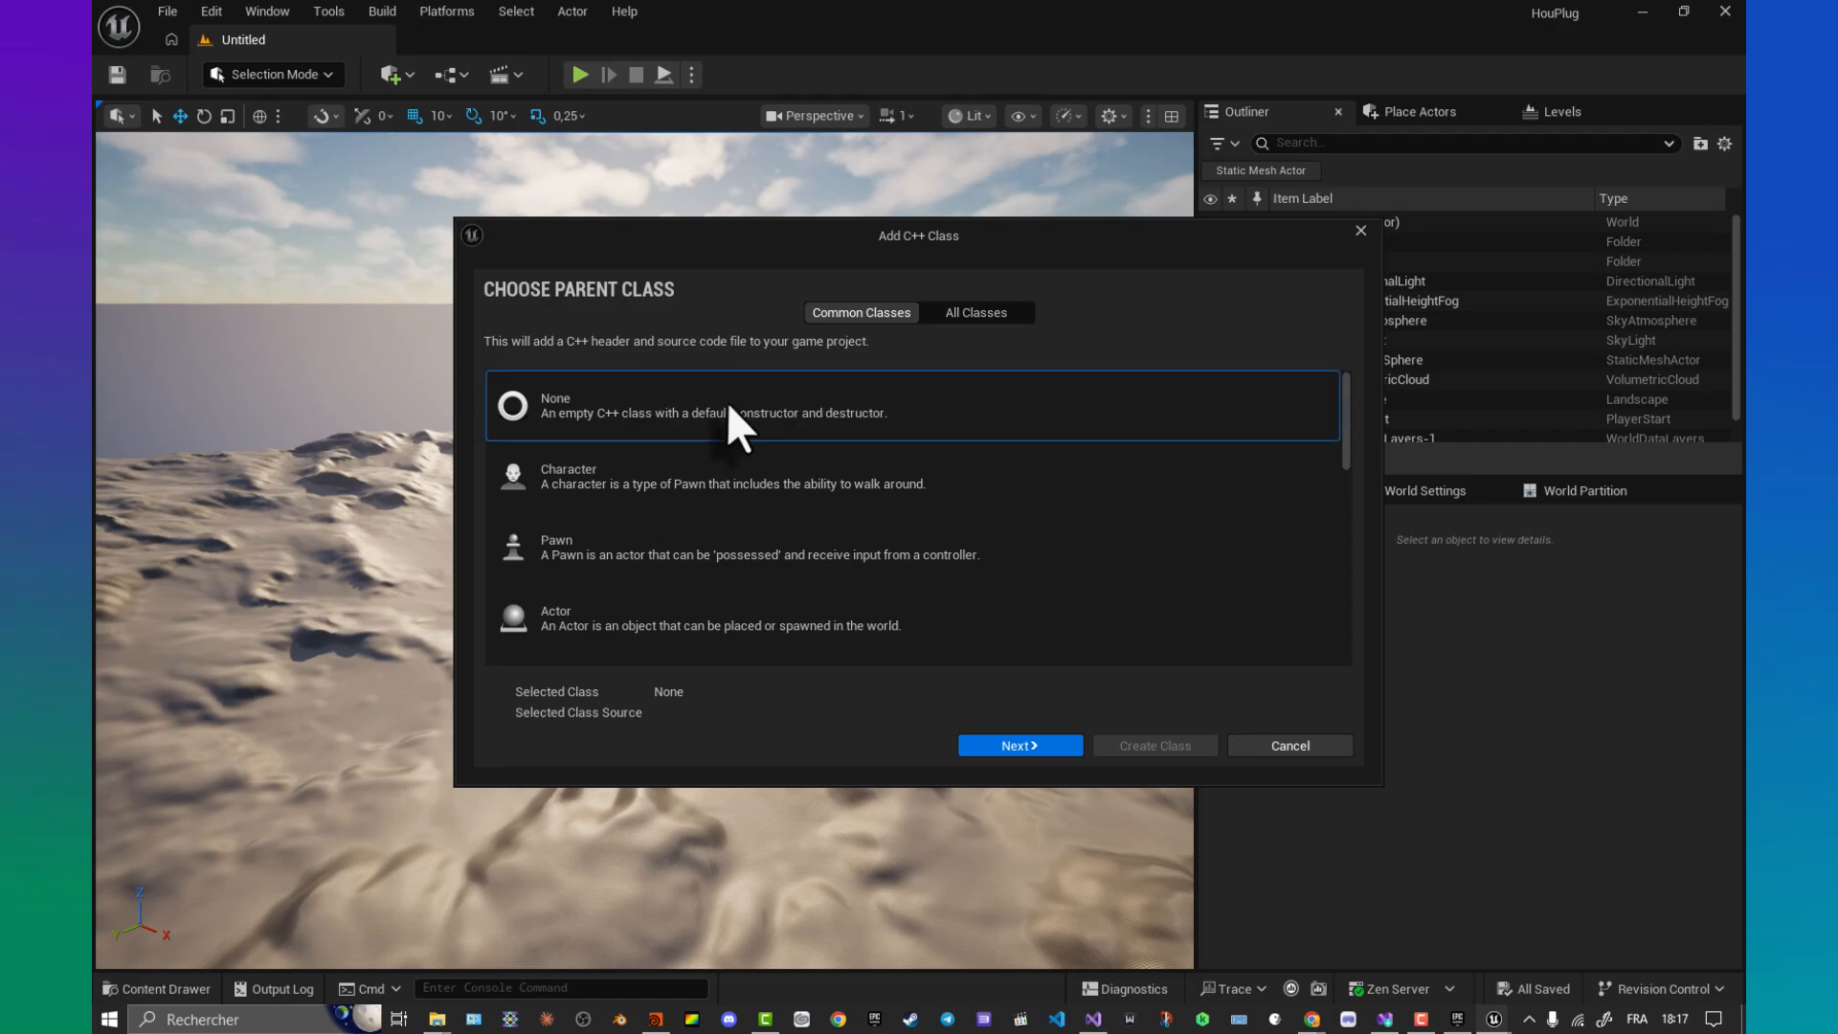
click(1017, 745)
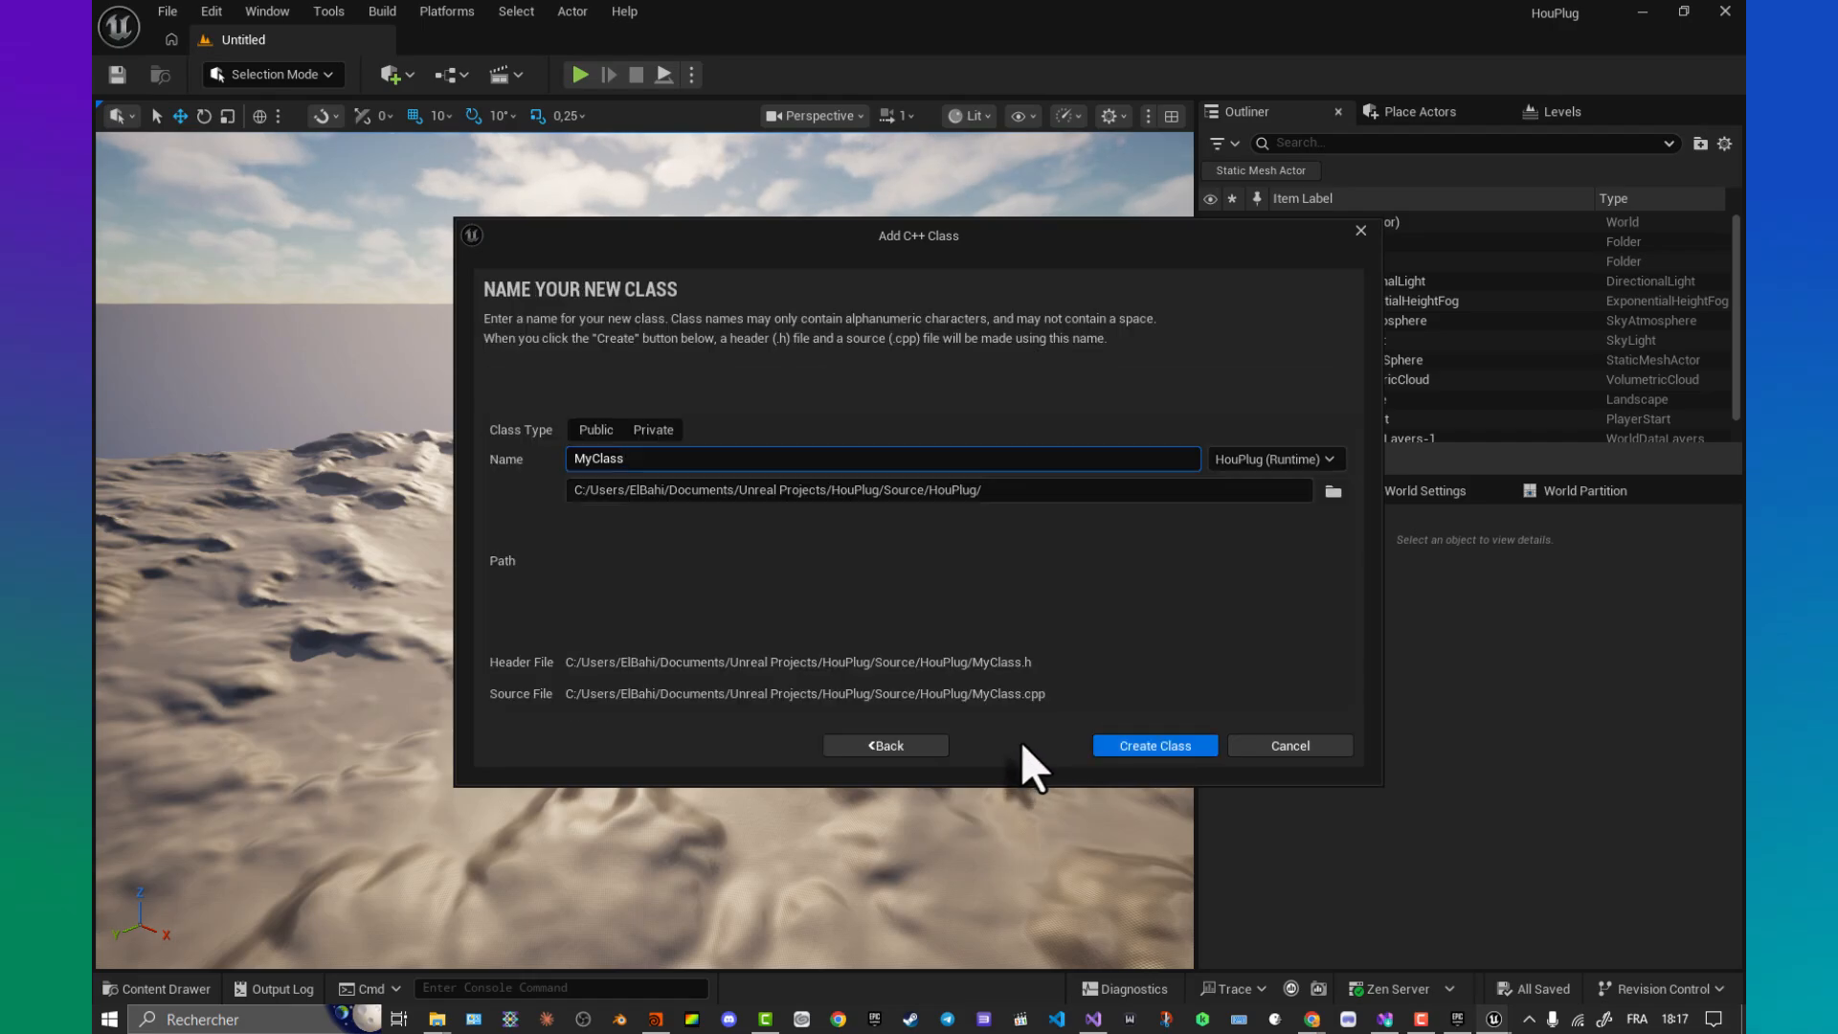
click(1135, 745)
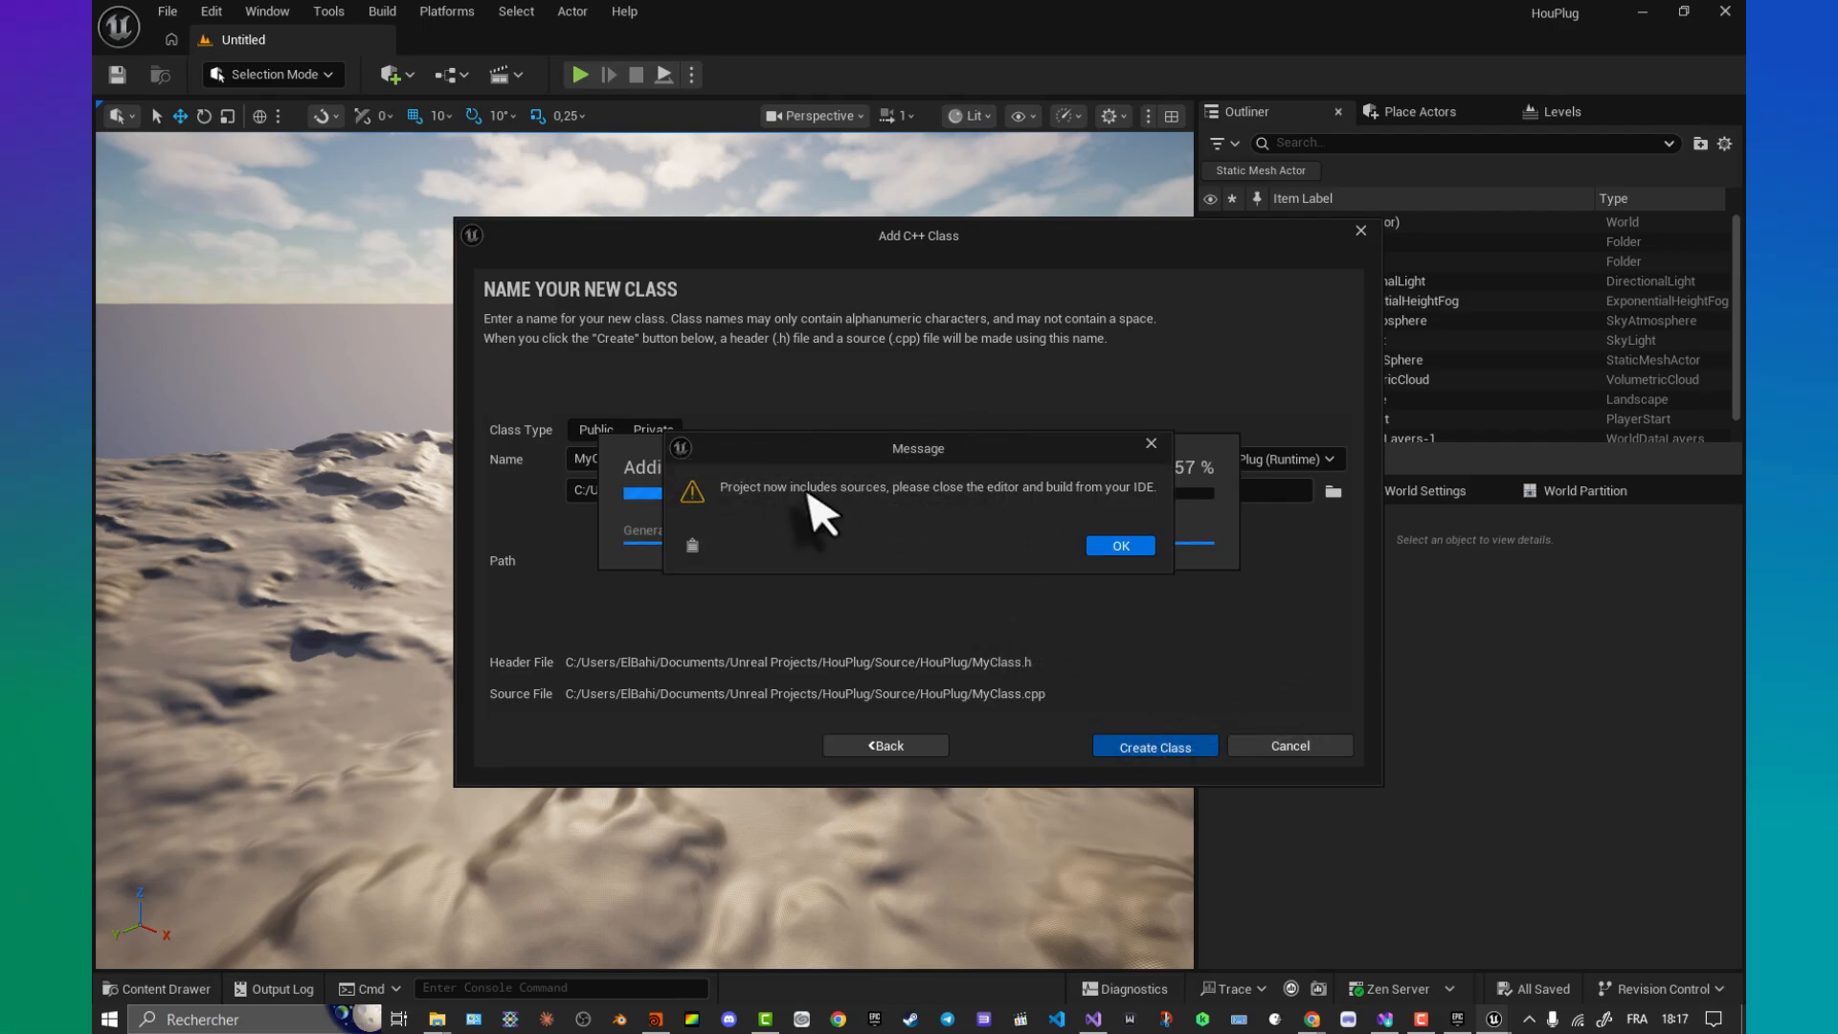
click(1122, 547)
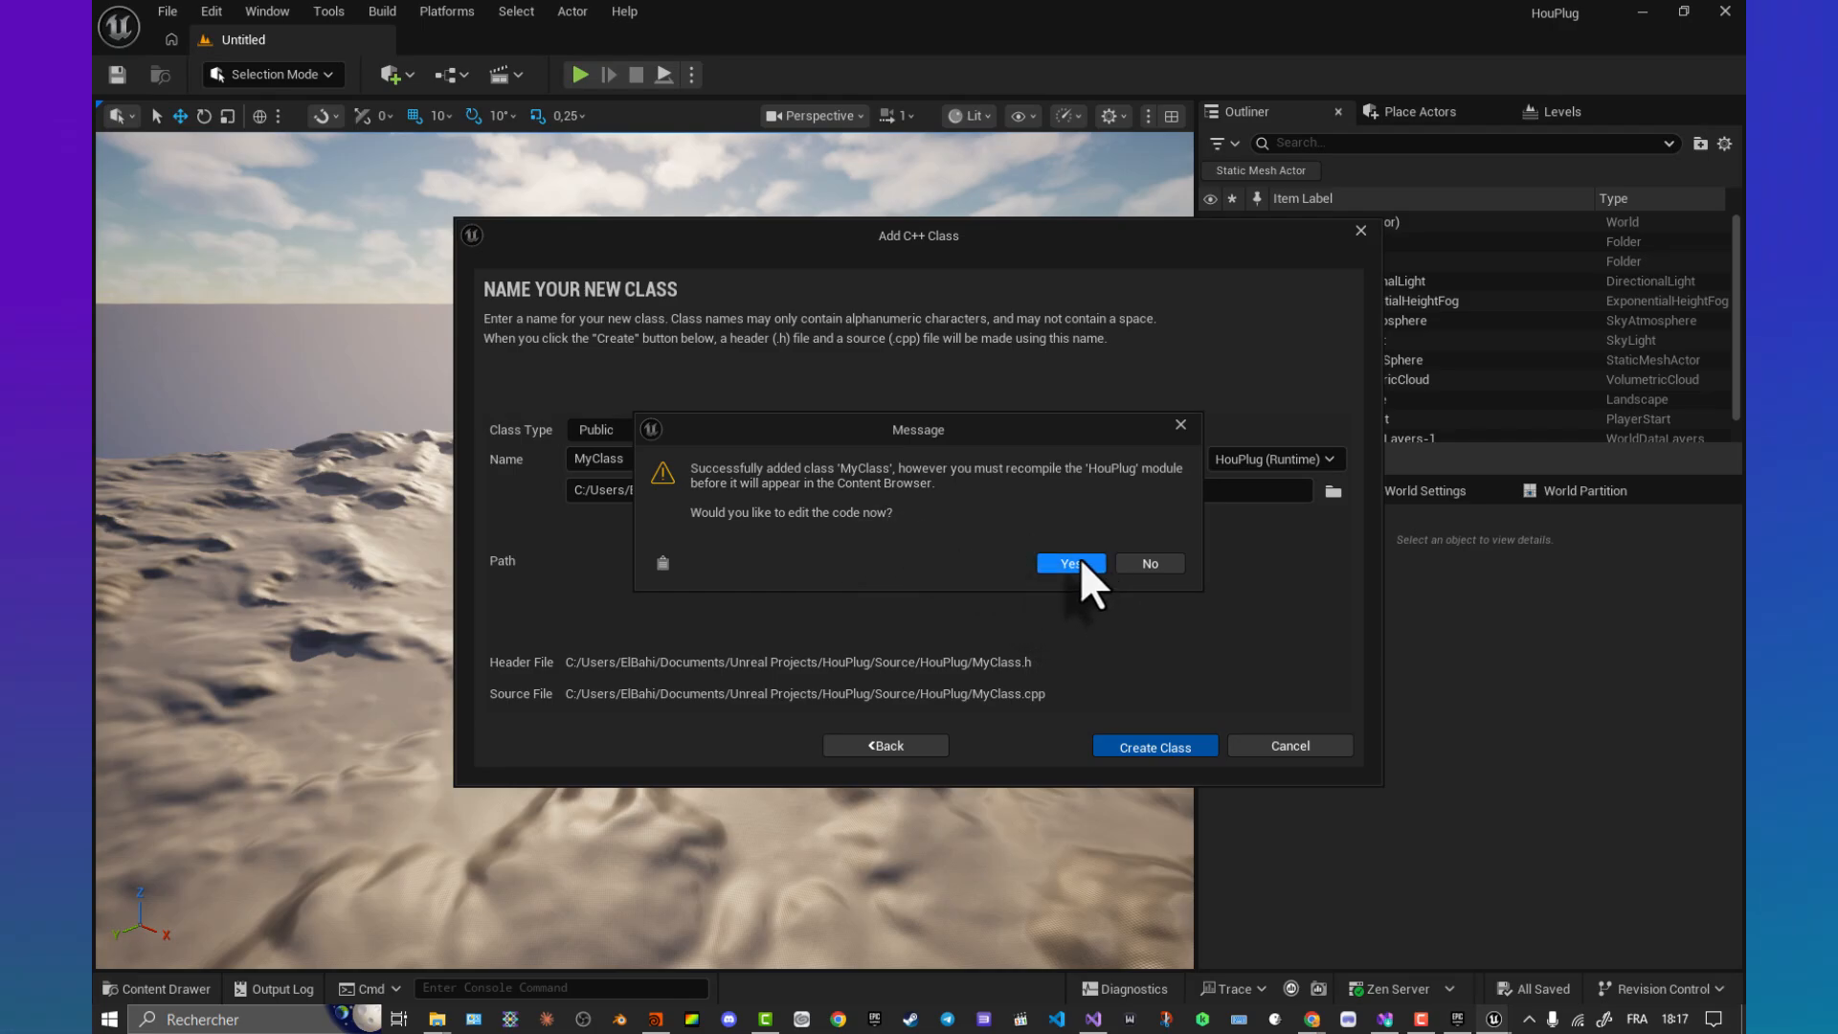
click(1147, 565)
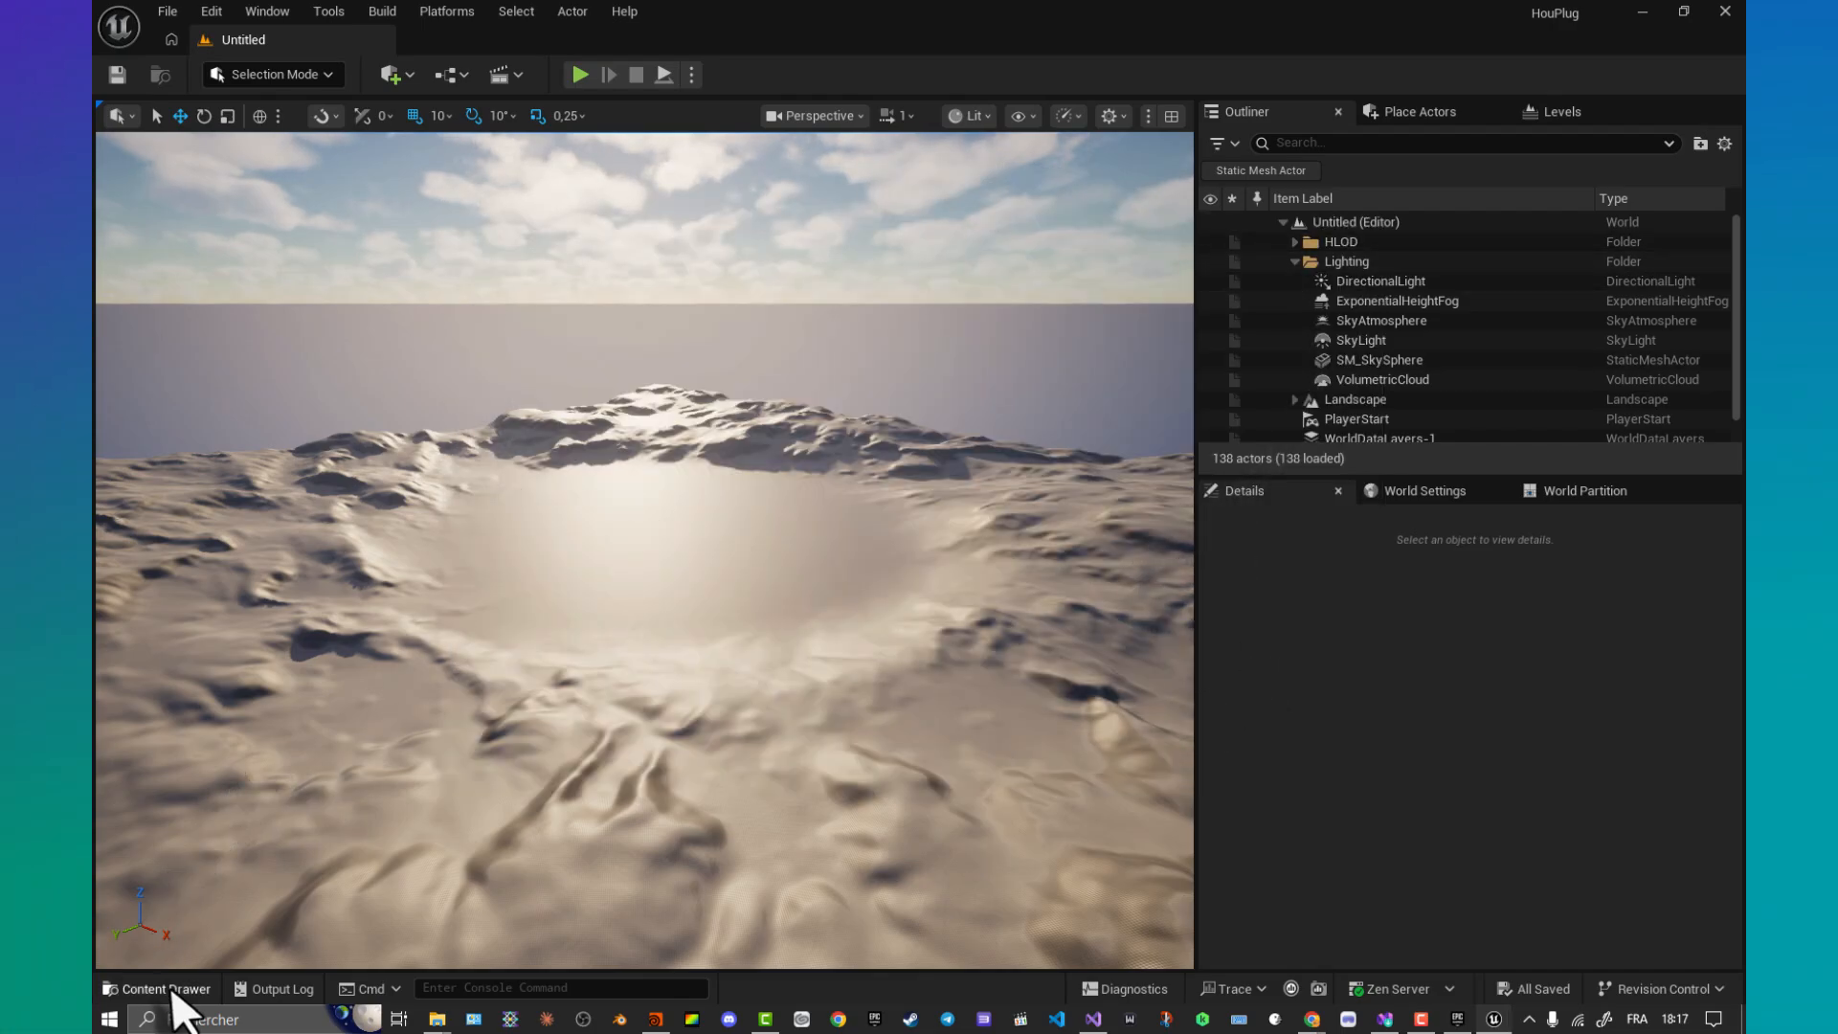
Step: Find the live coding setting in the editor preferences, turn off Enable Live Coding and close the preferences
click(212, 11)
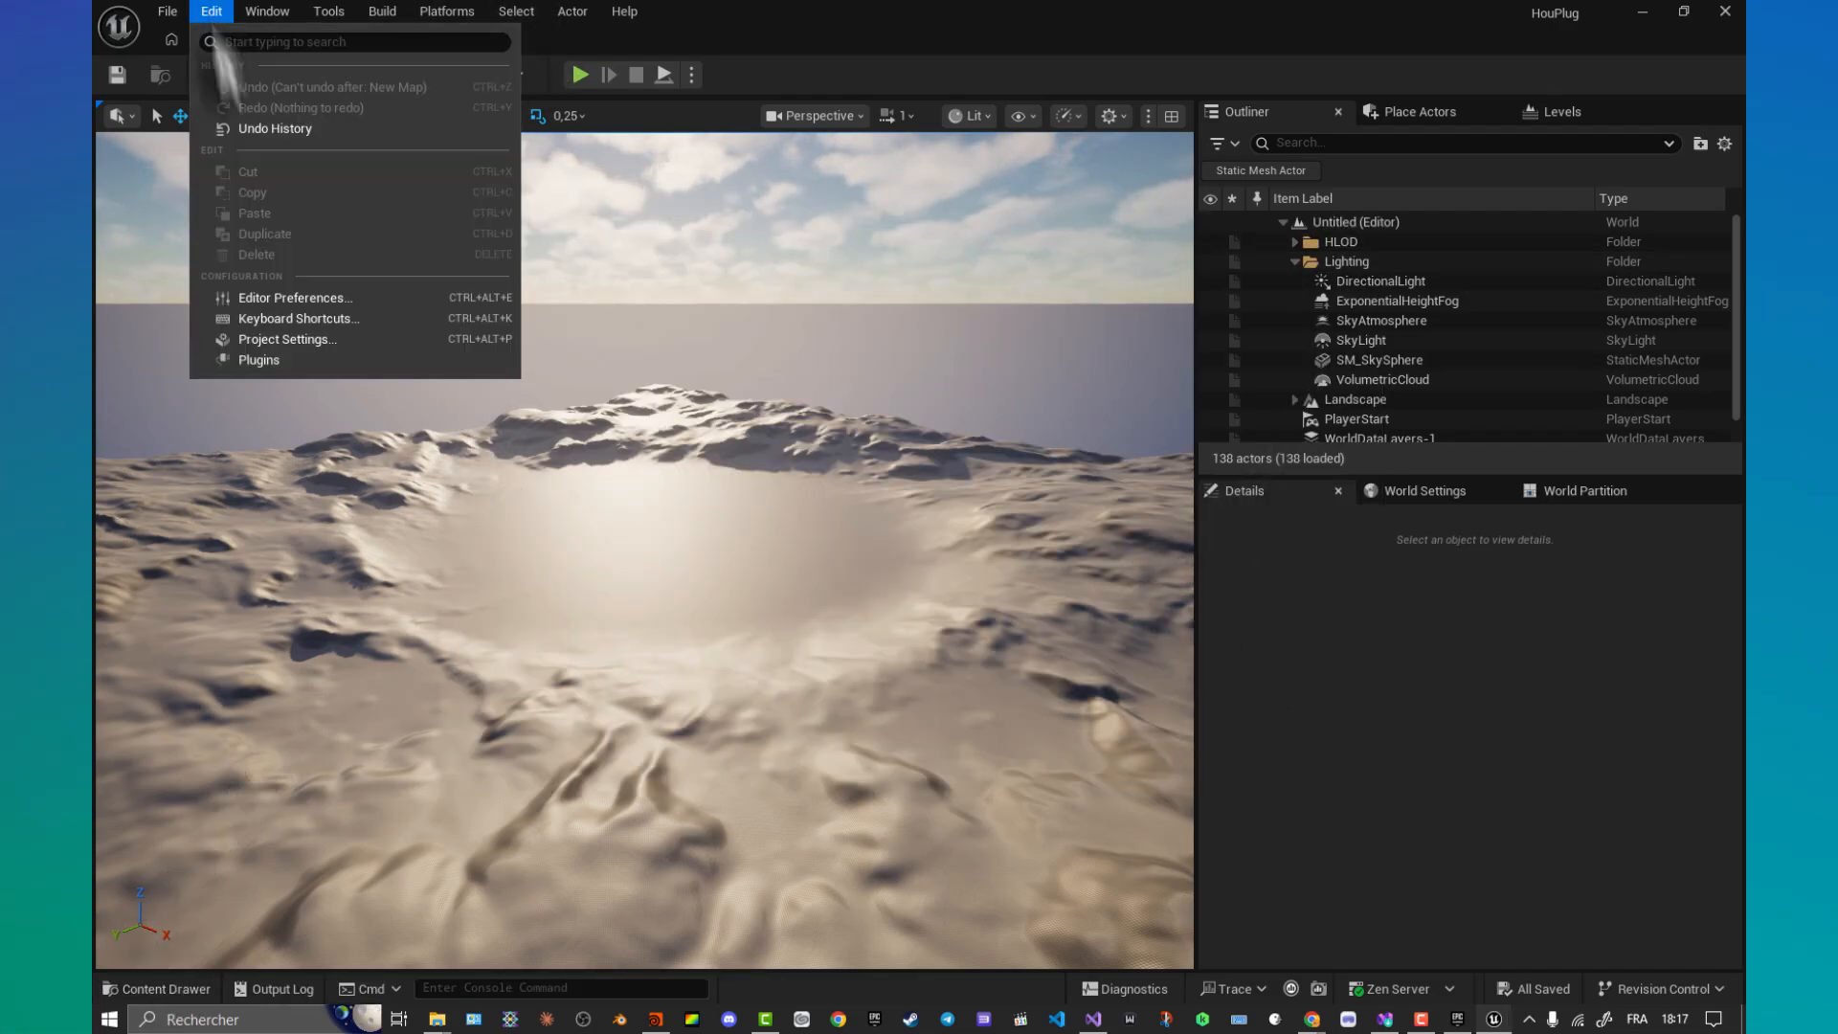
click(331, 340)
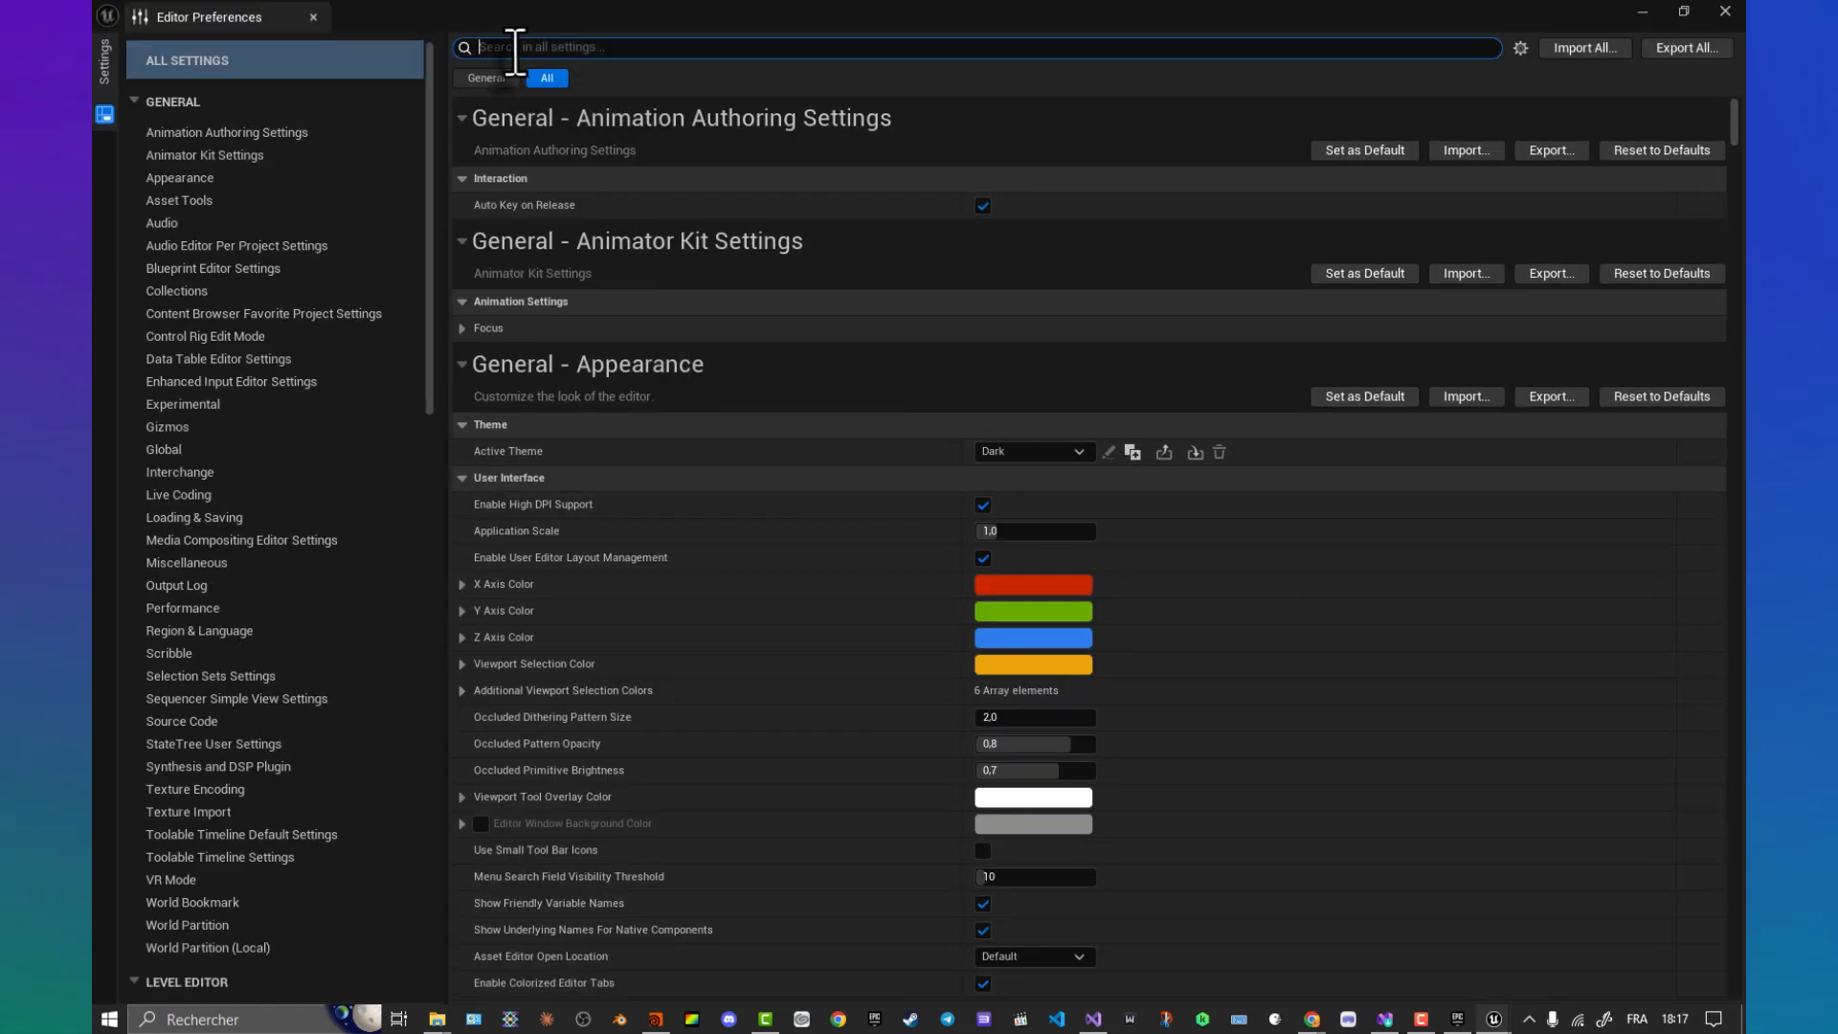
click(515, 48)
text(live)
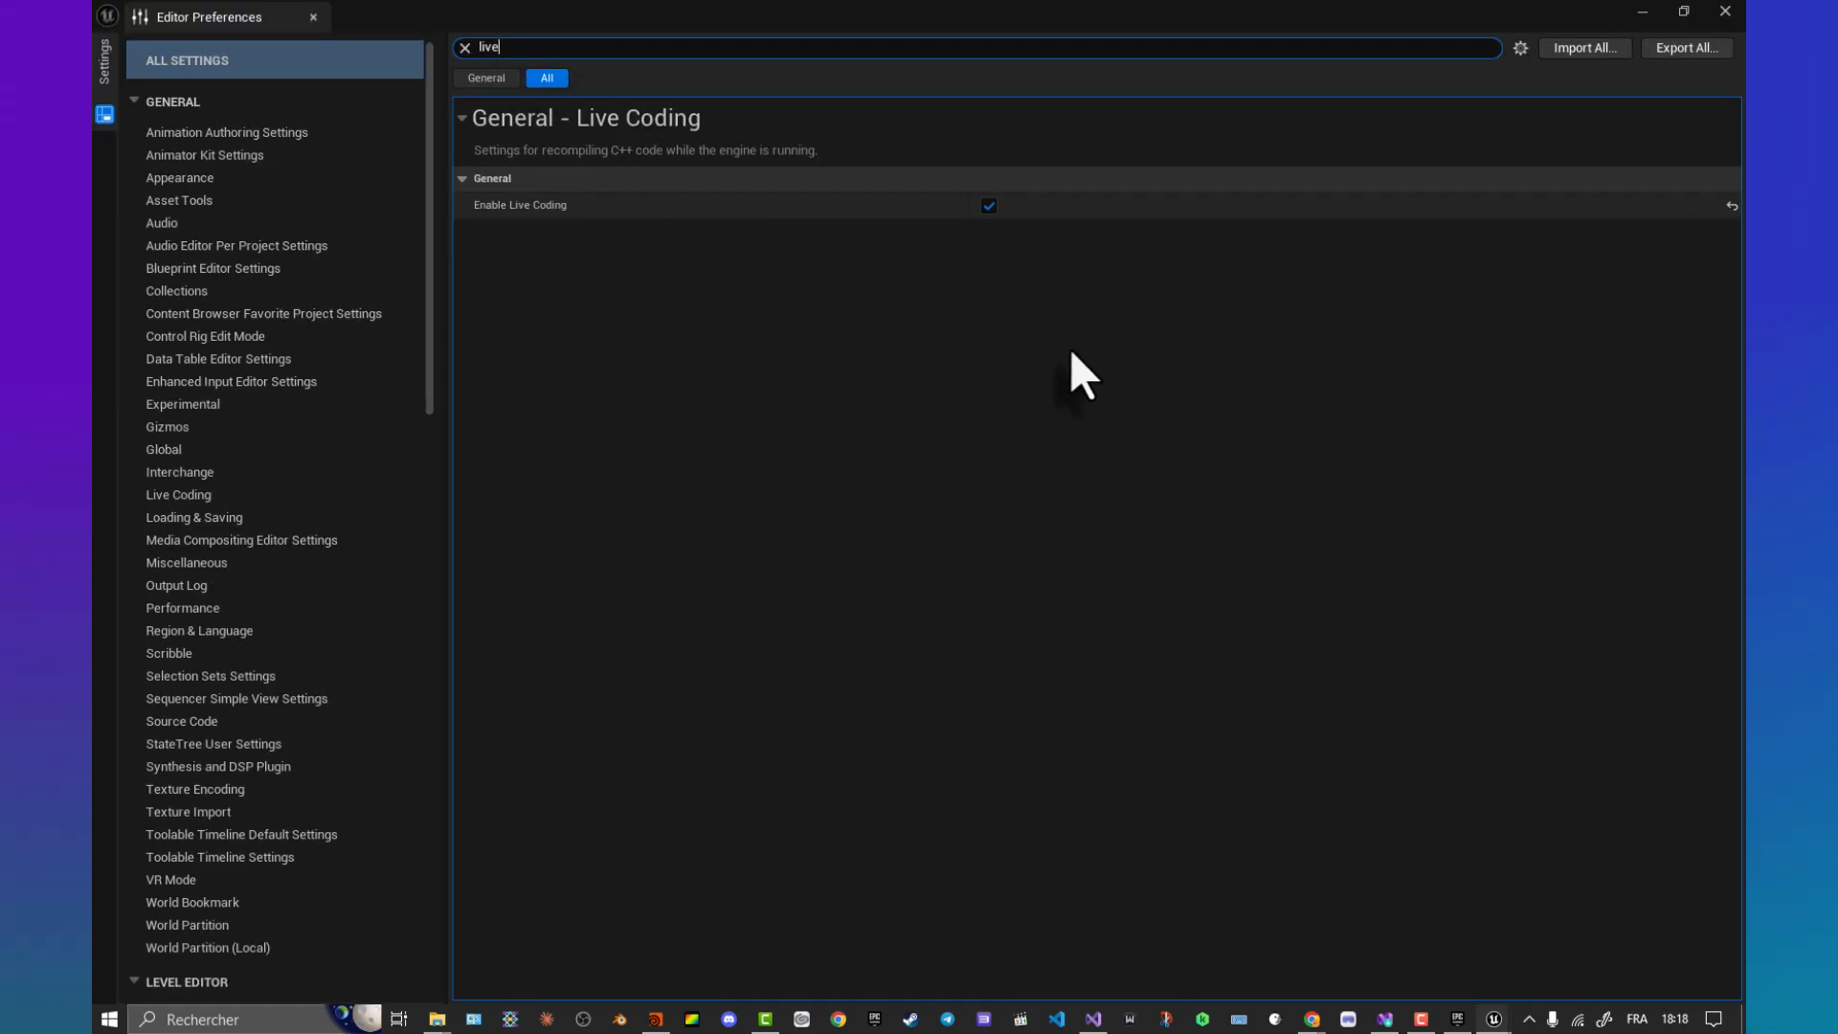
click(989, 206)
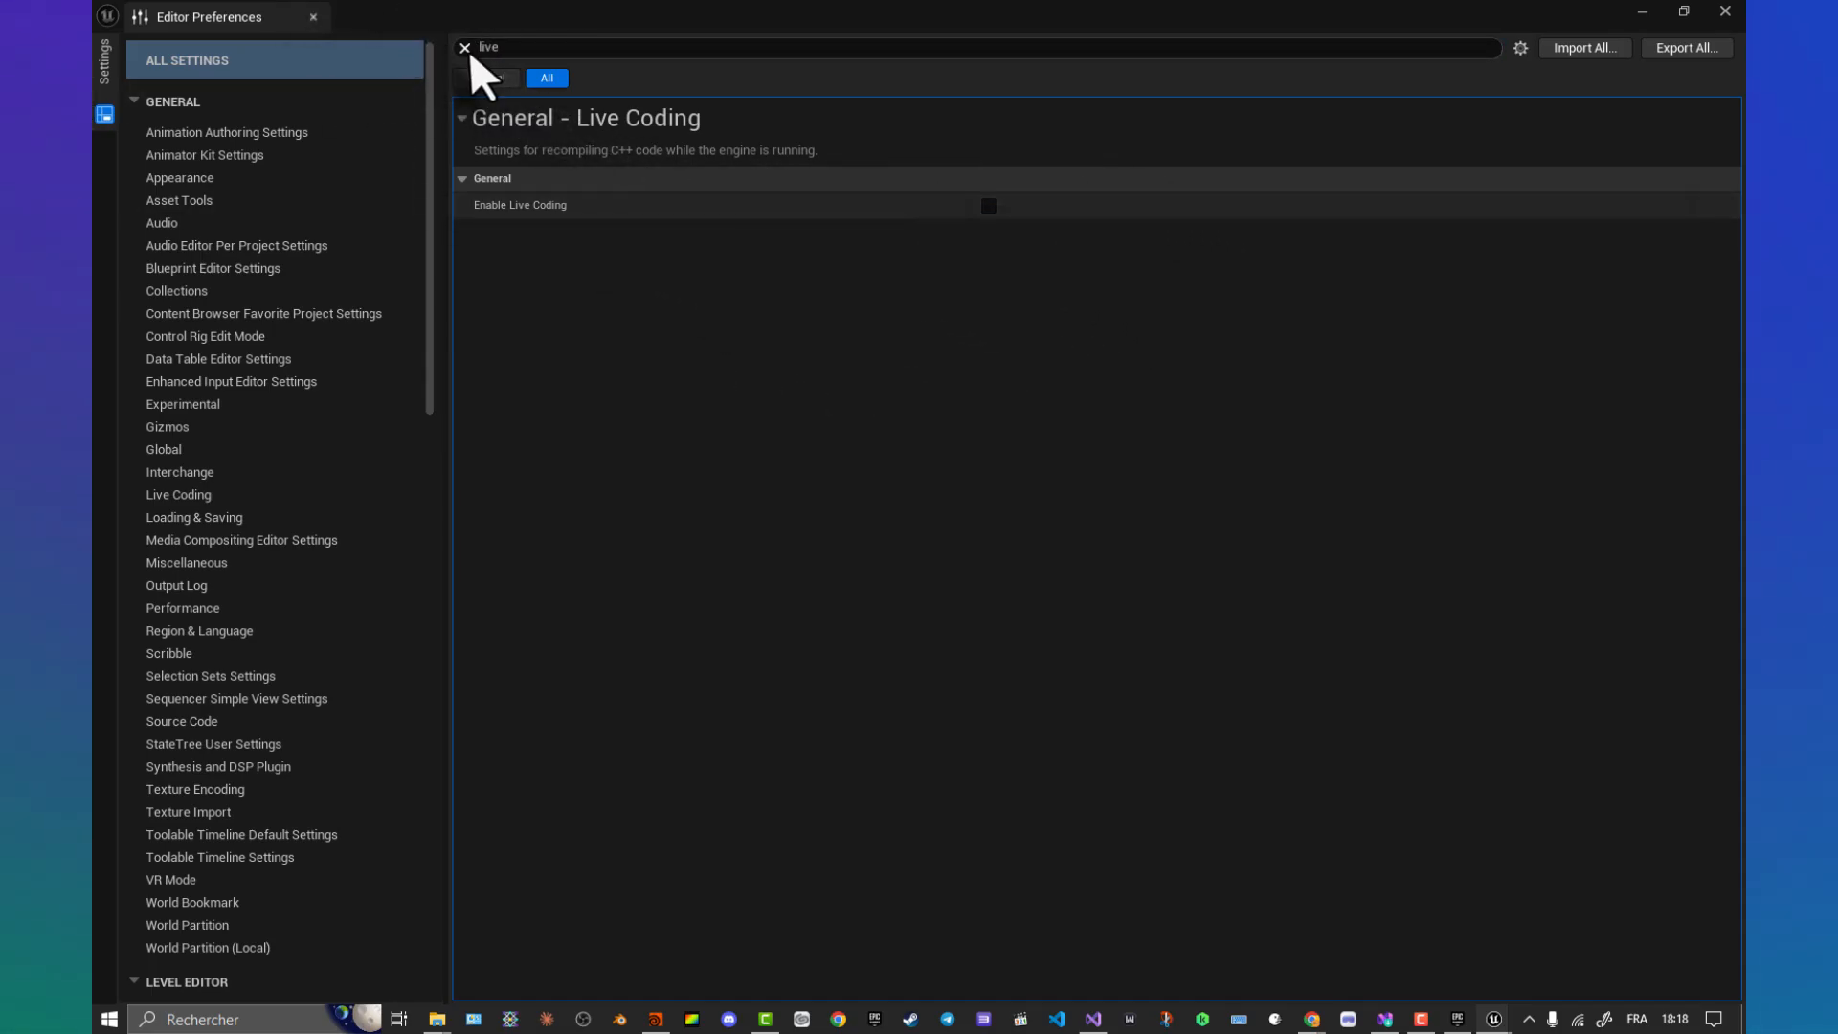
click(465, 47)
click(313, 16)
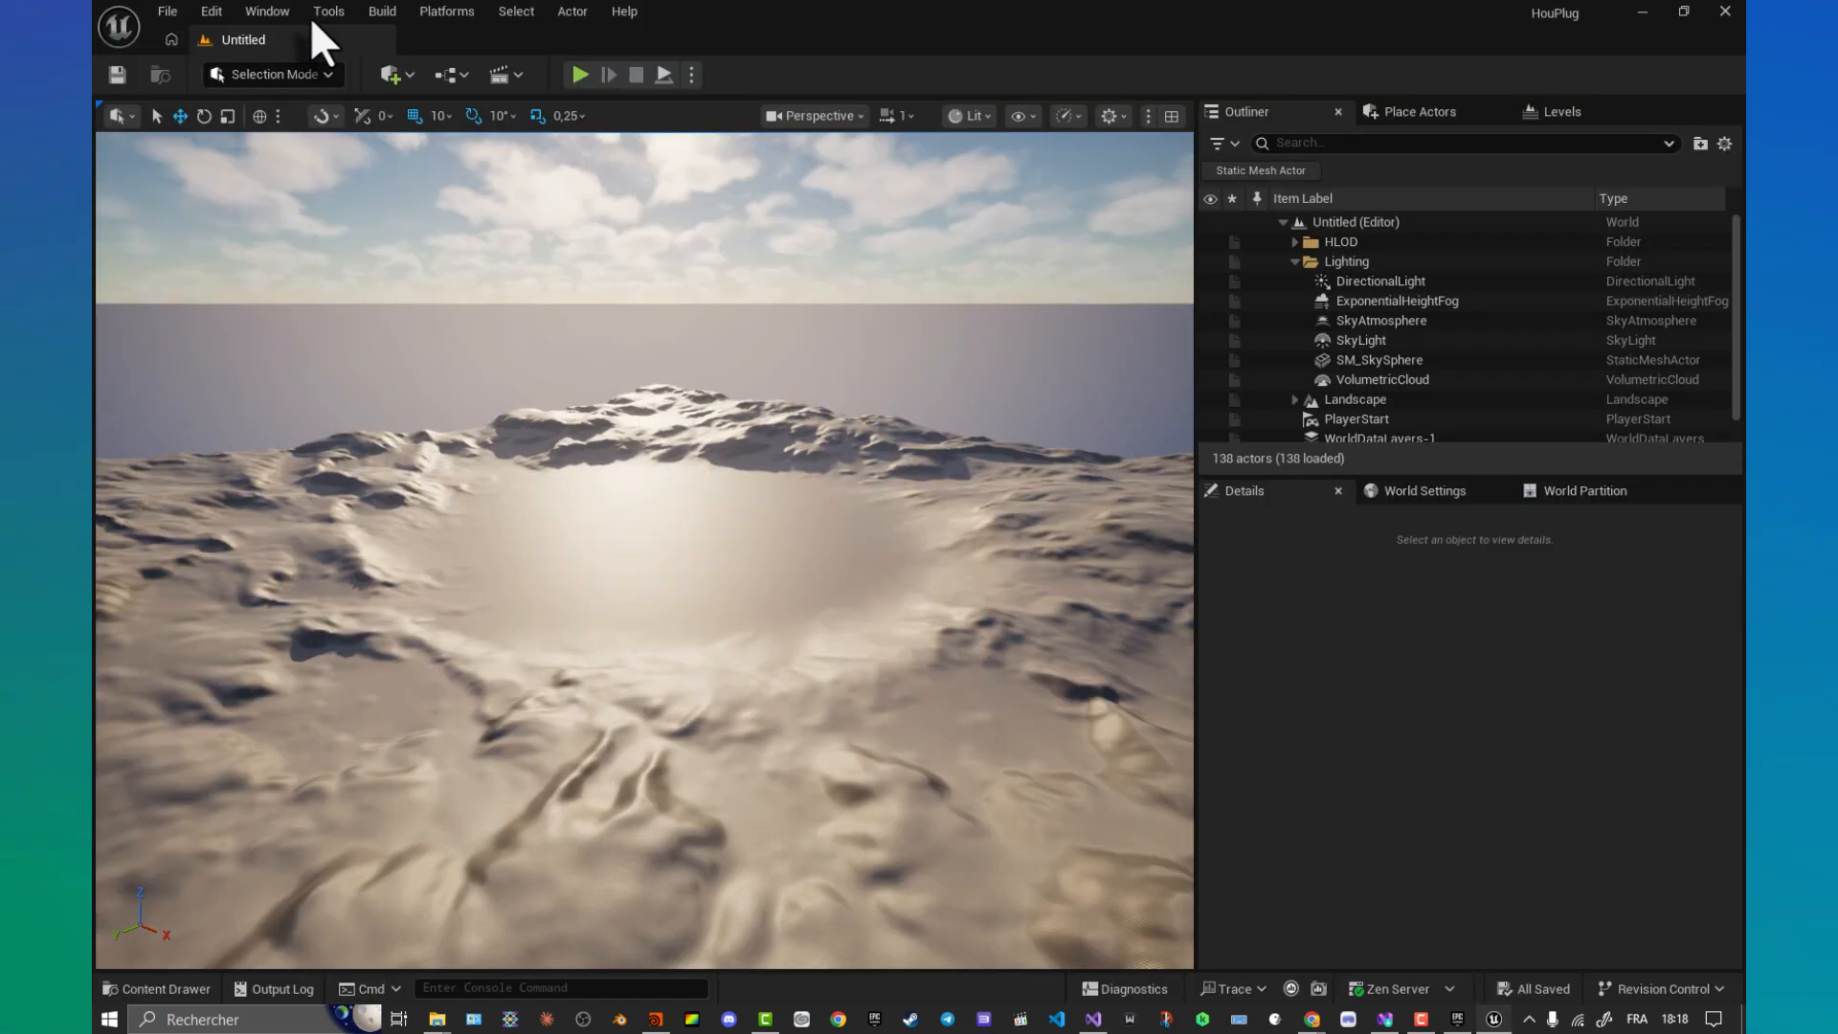
Step: Create a new level from the Basic template, save it as NewMap and close the Unreal editor
click(169, 13)
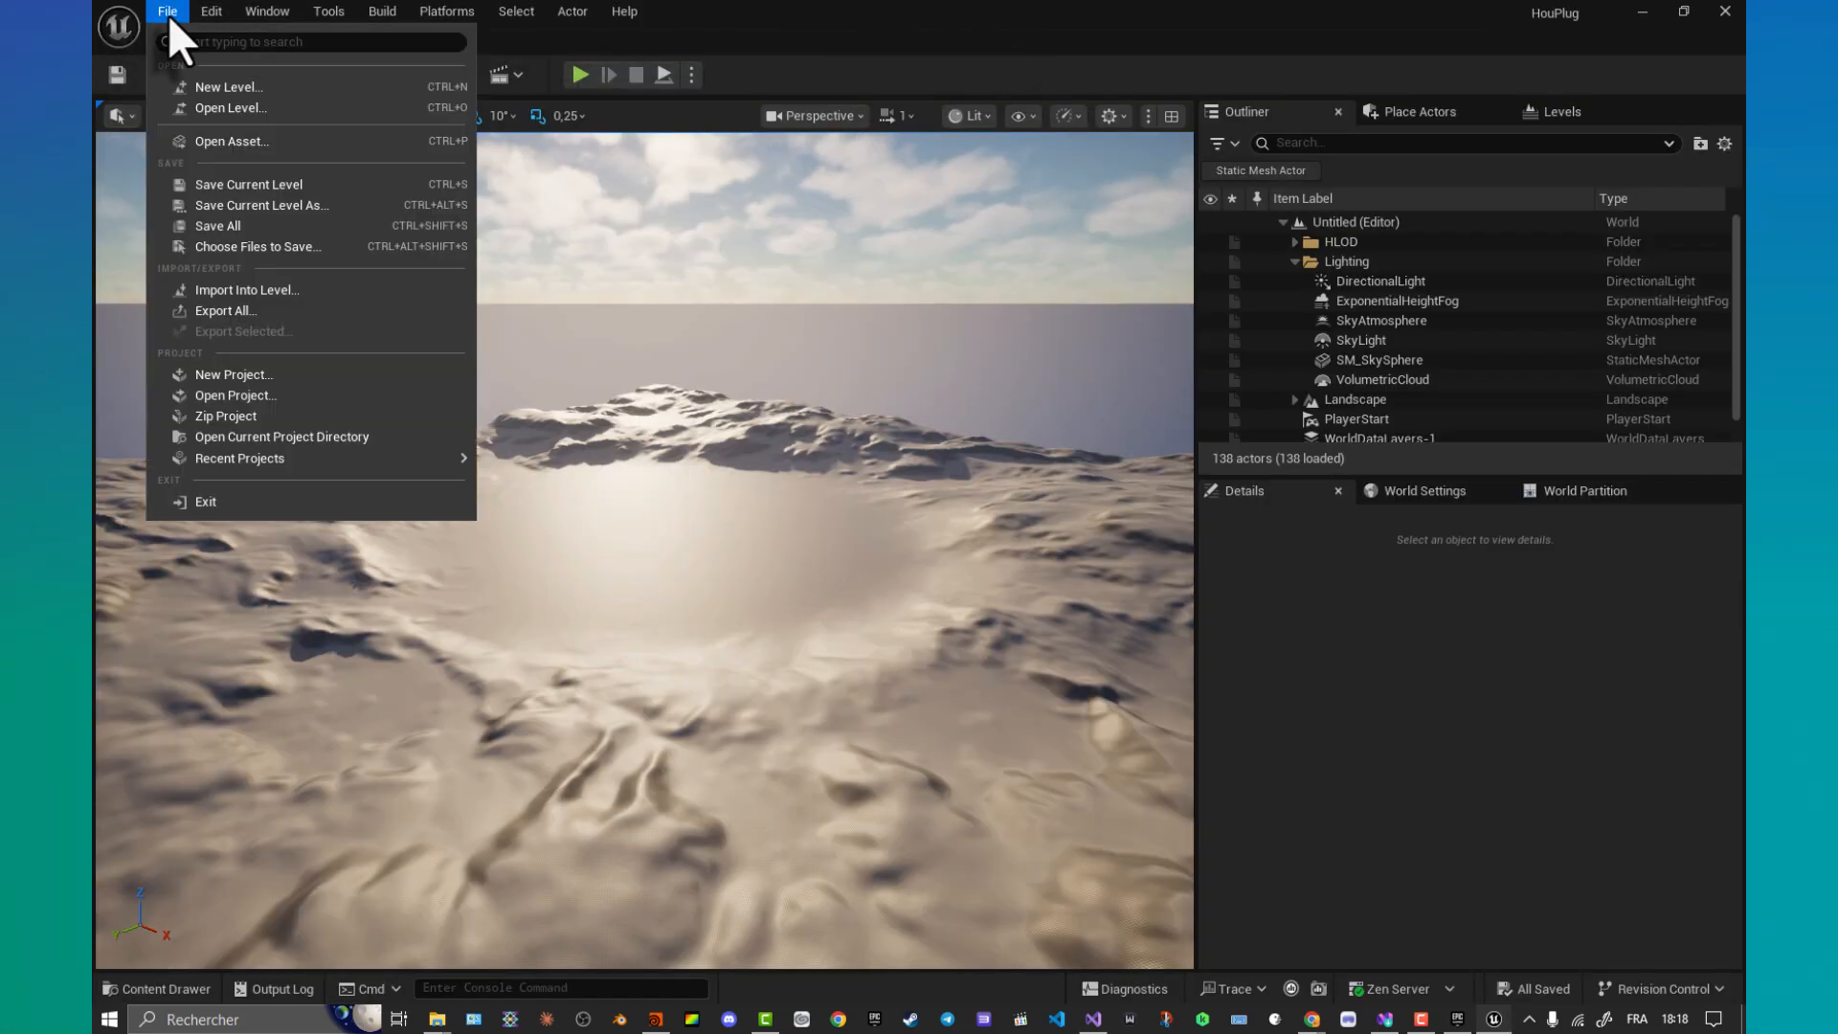
click(233, 87)
click(943, 383)
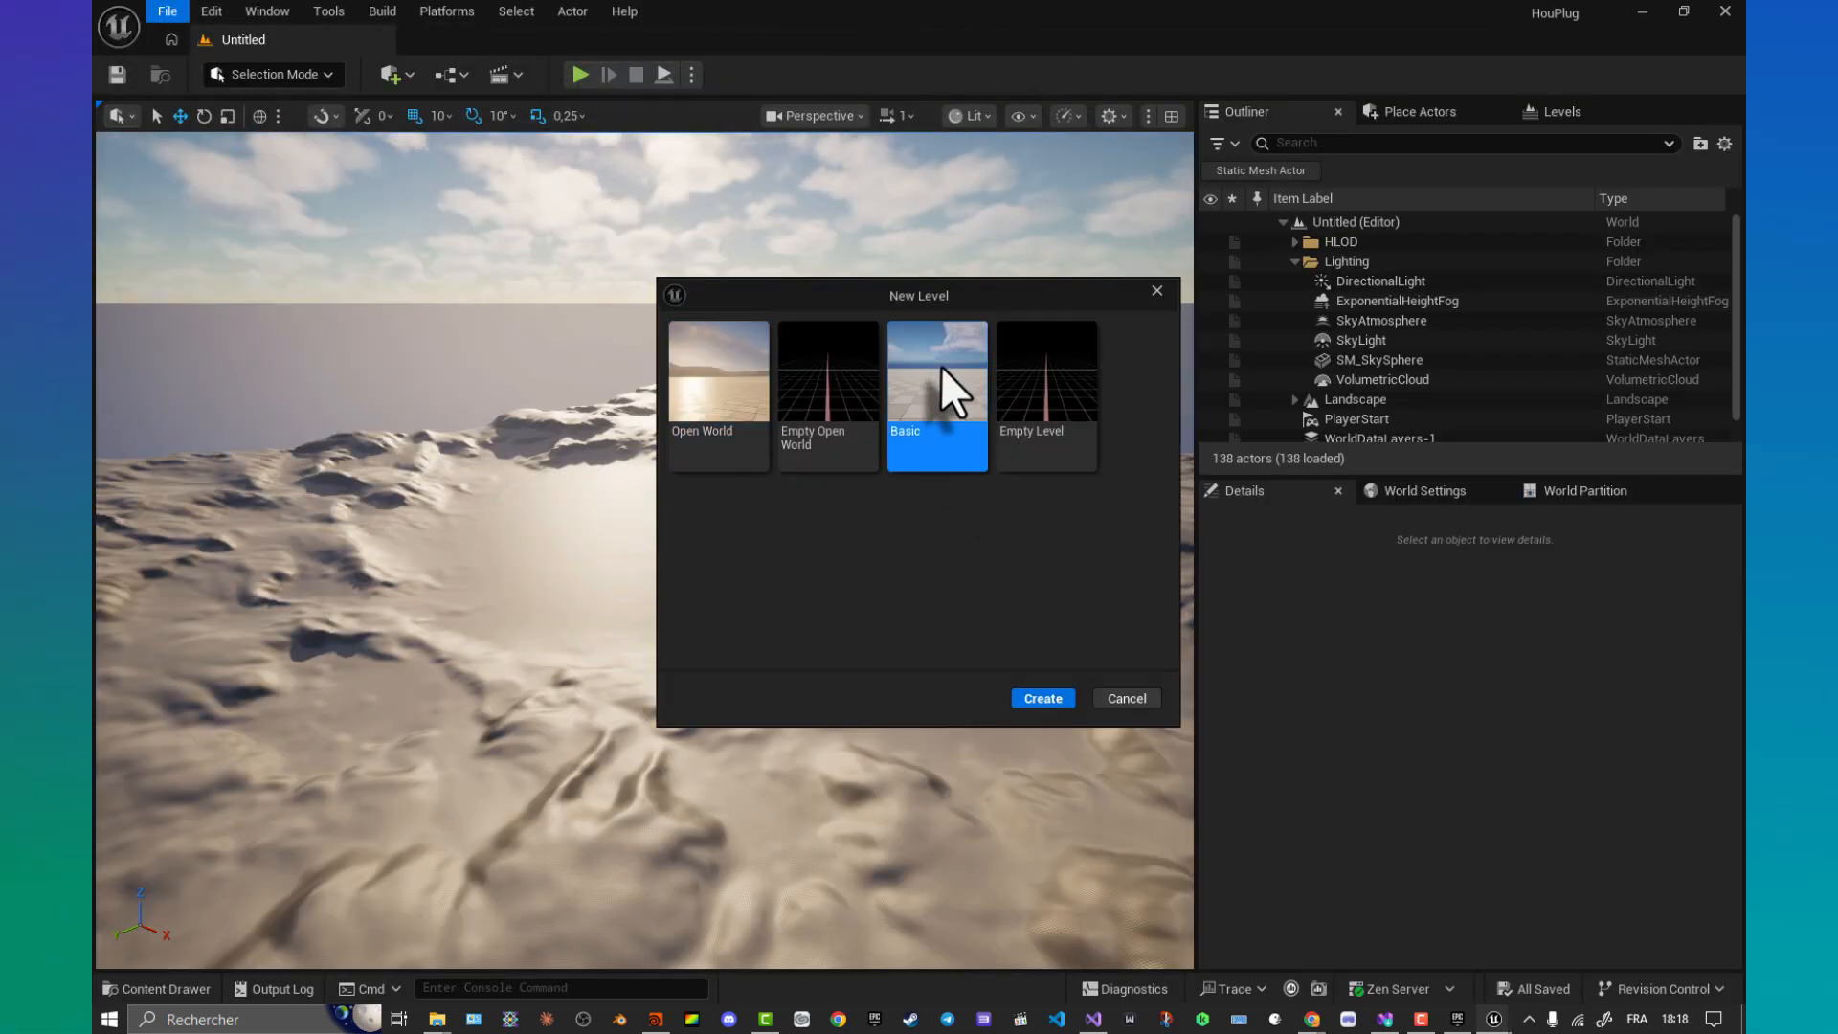
click(1049, 701)
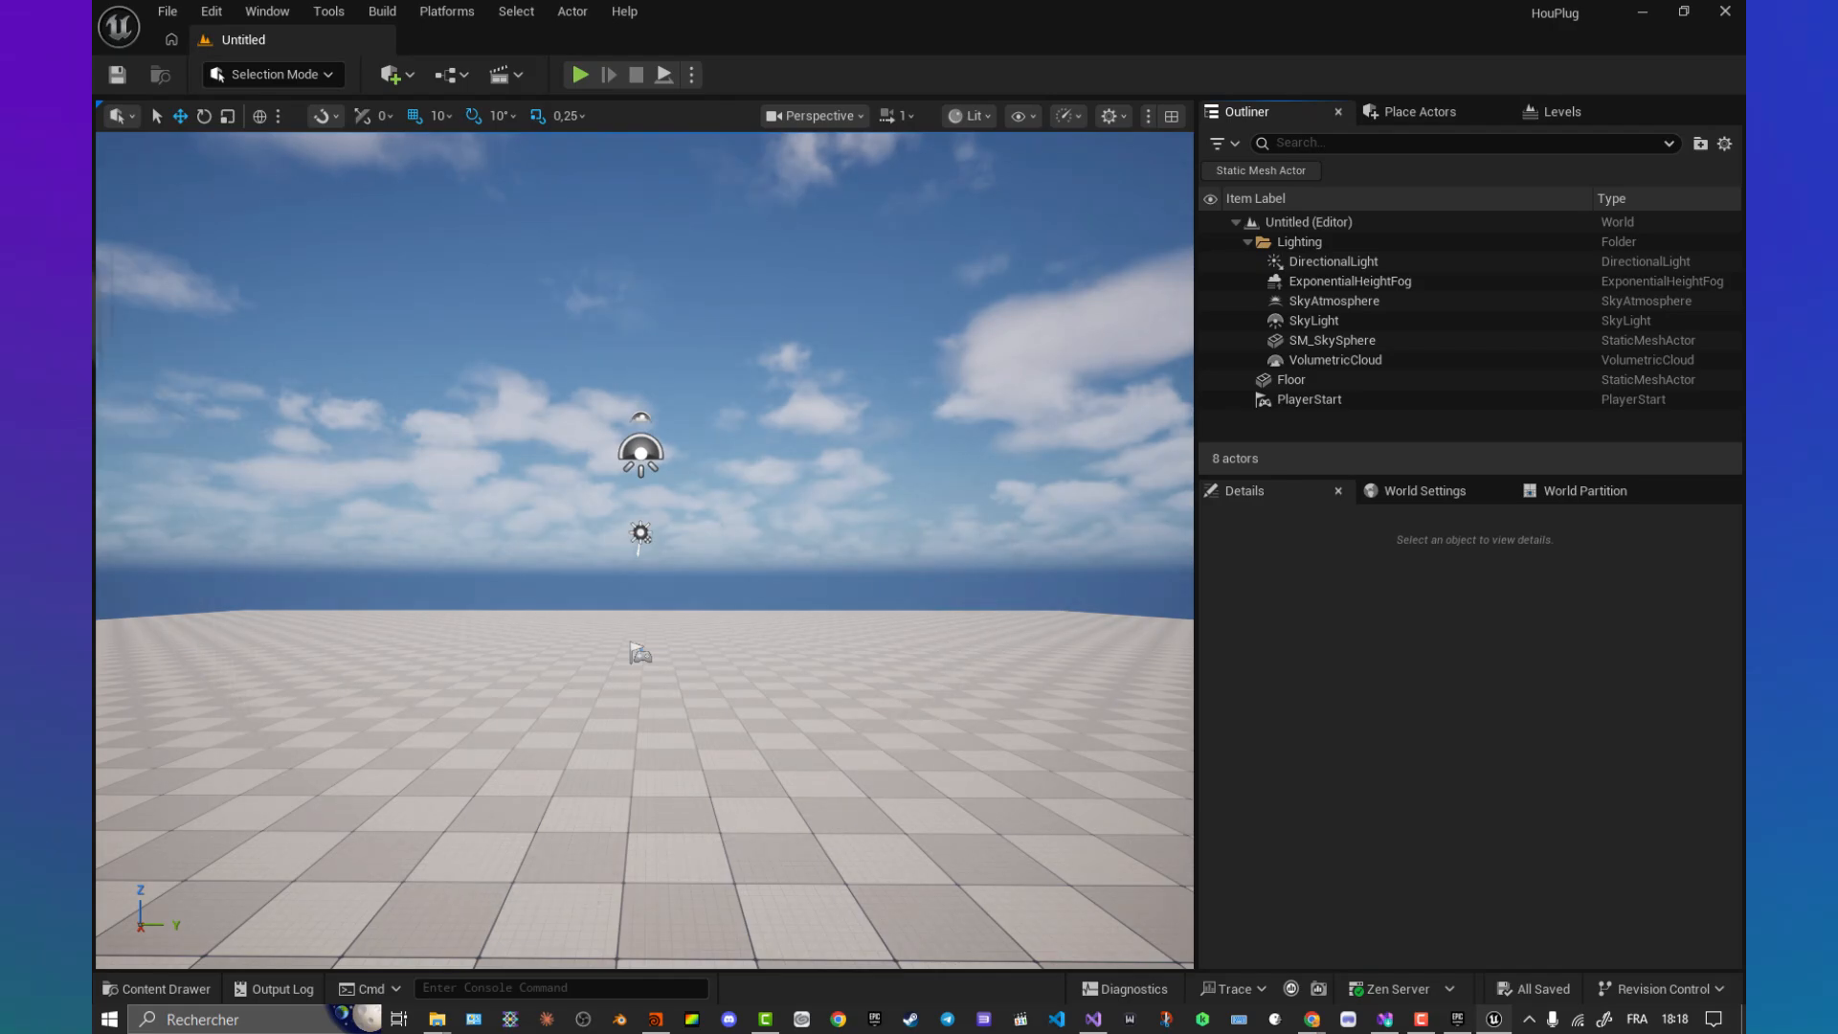
click(117, 75)
click(1369, 814)
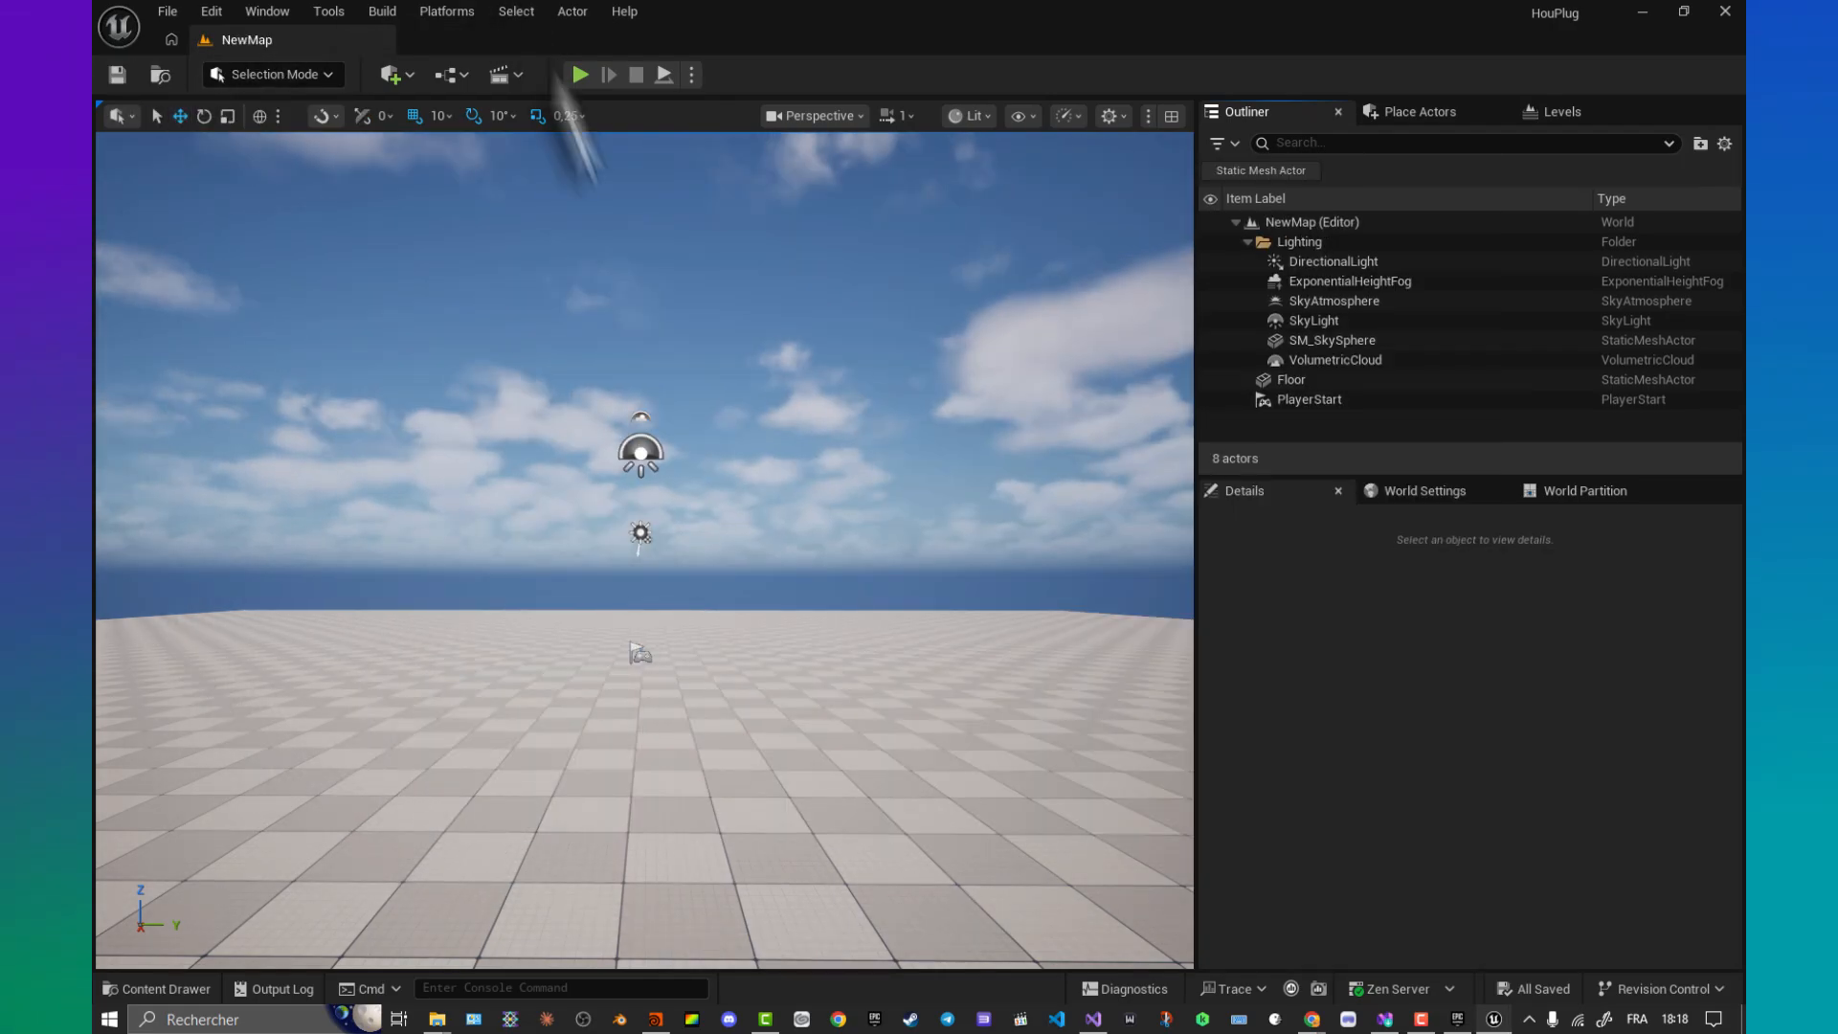
click(1727, 9)
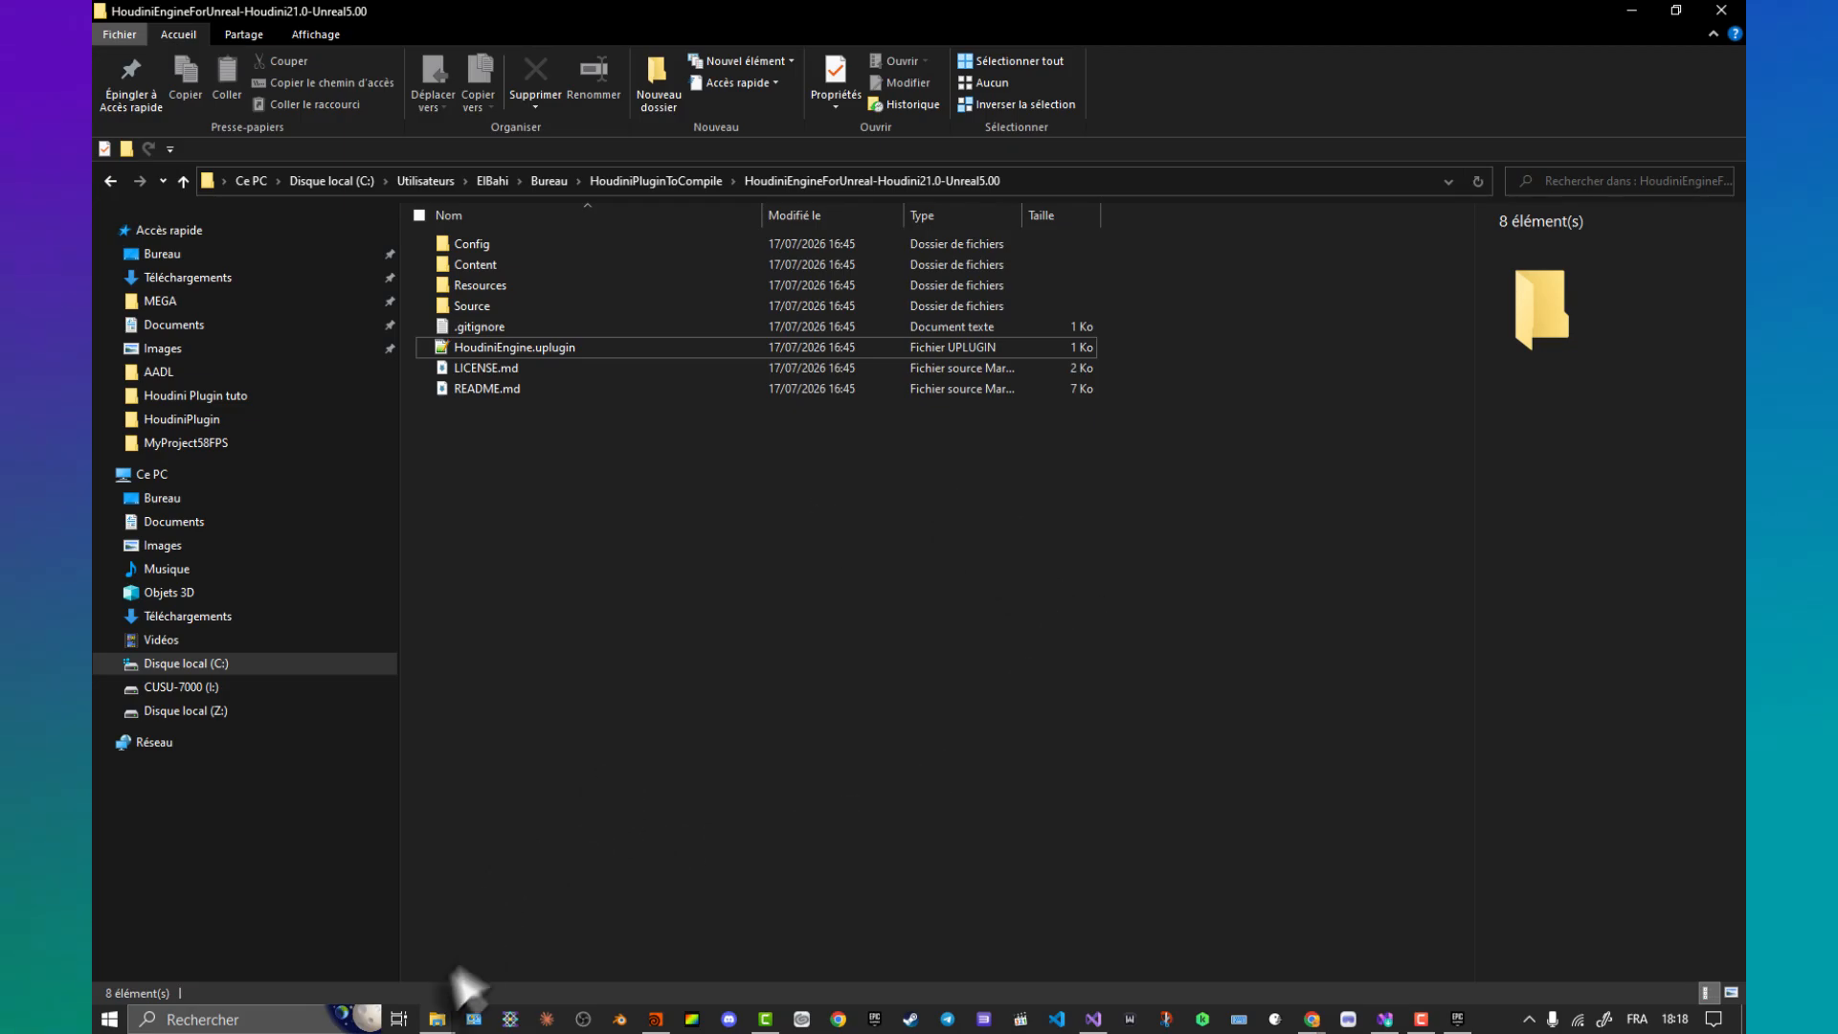
Step: In File Explorer, open the HouPlug folder under Documents > Unreal Projects and check its solution and project files
click(196, 522)
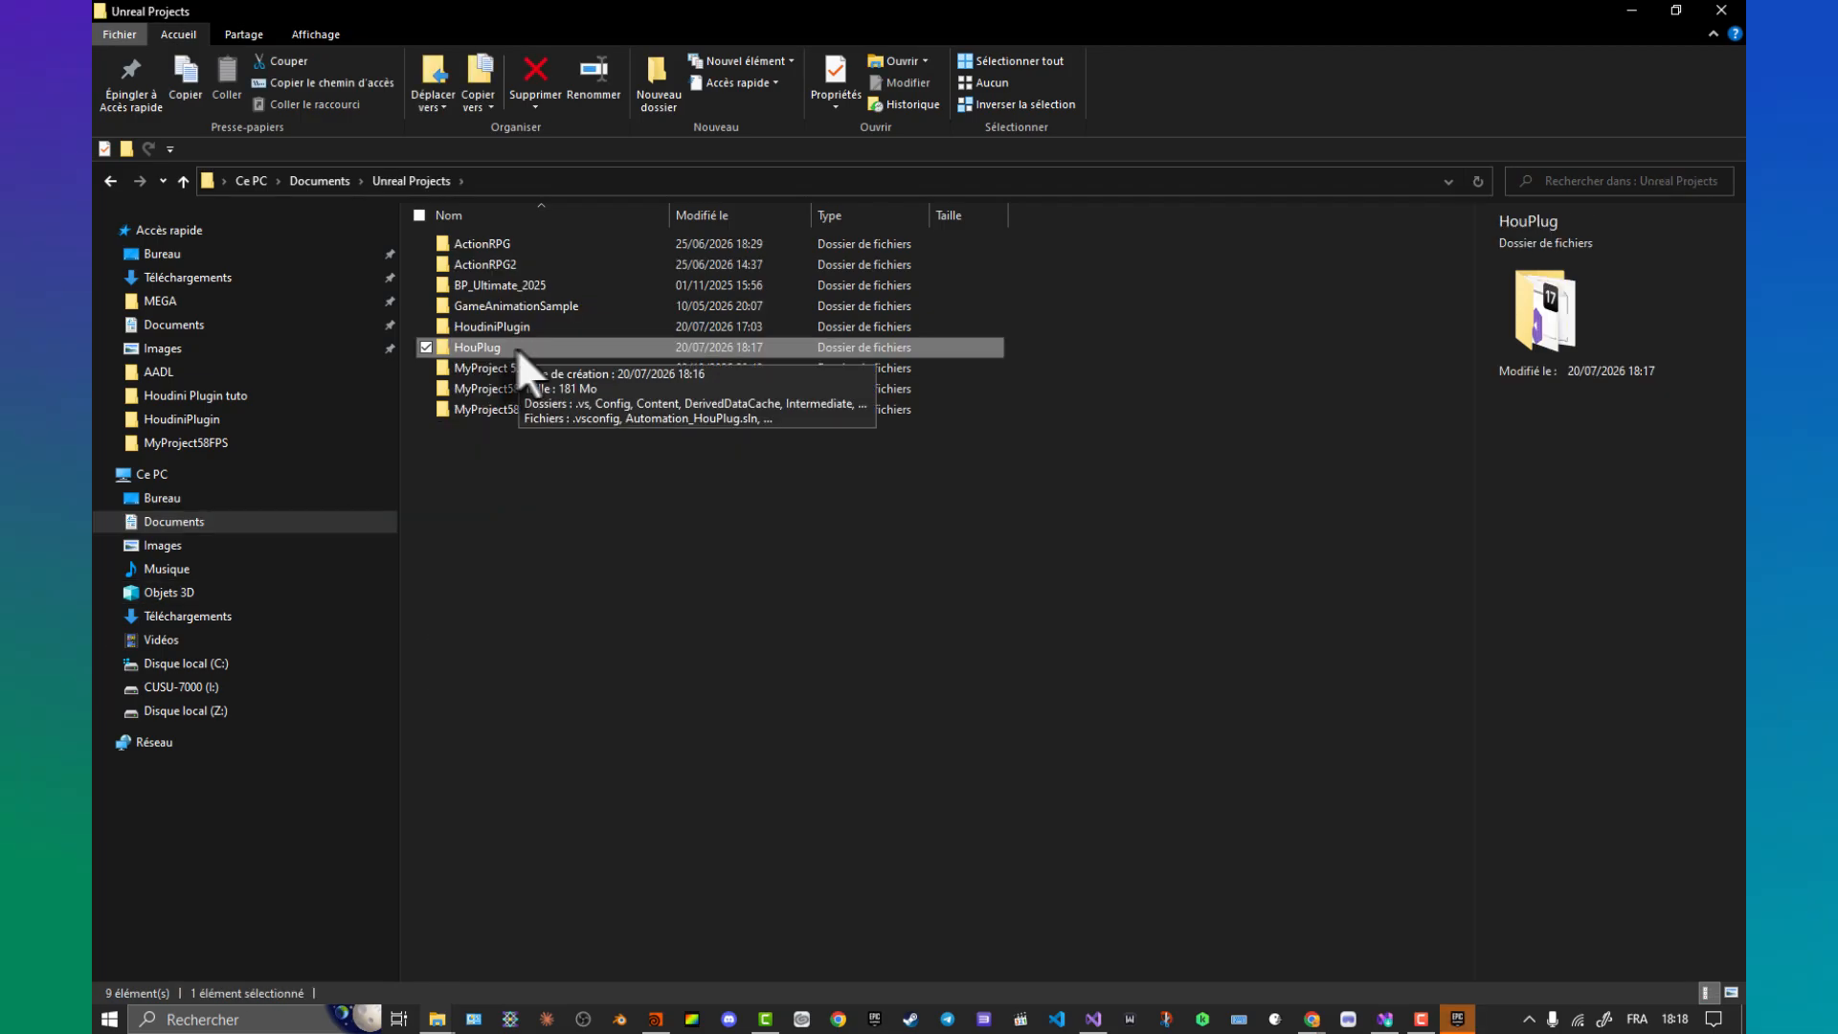
double_click(517, 348)
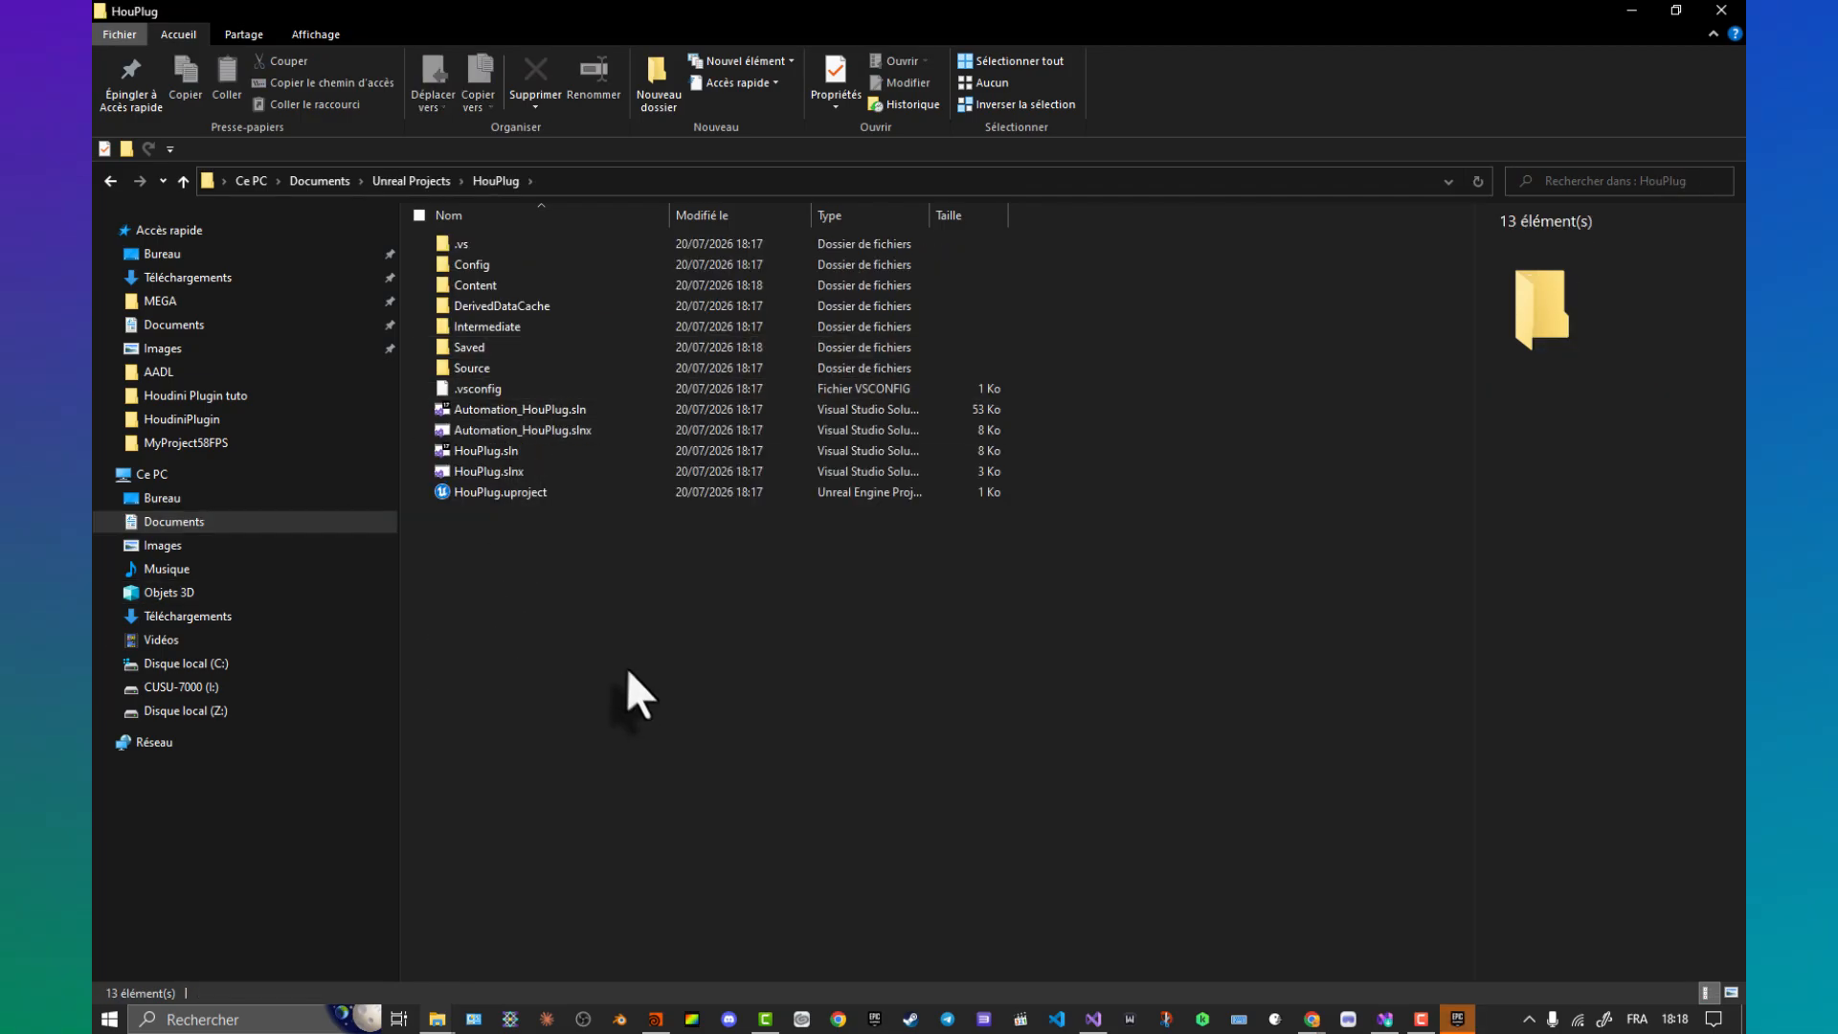
click(550, 430)
click(541, 412)
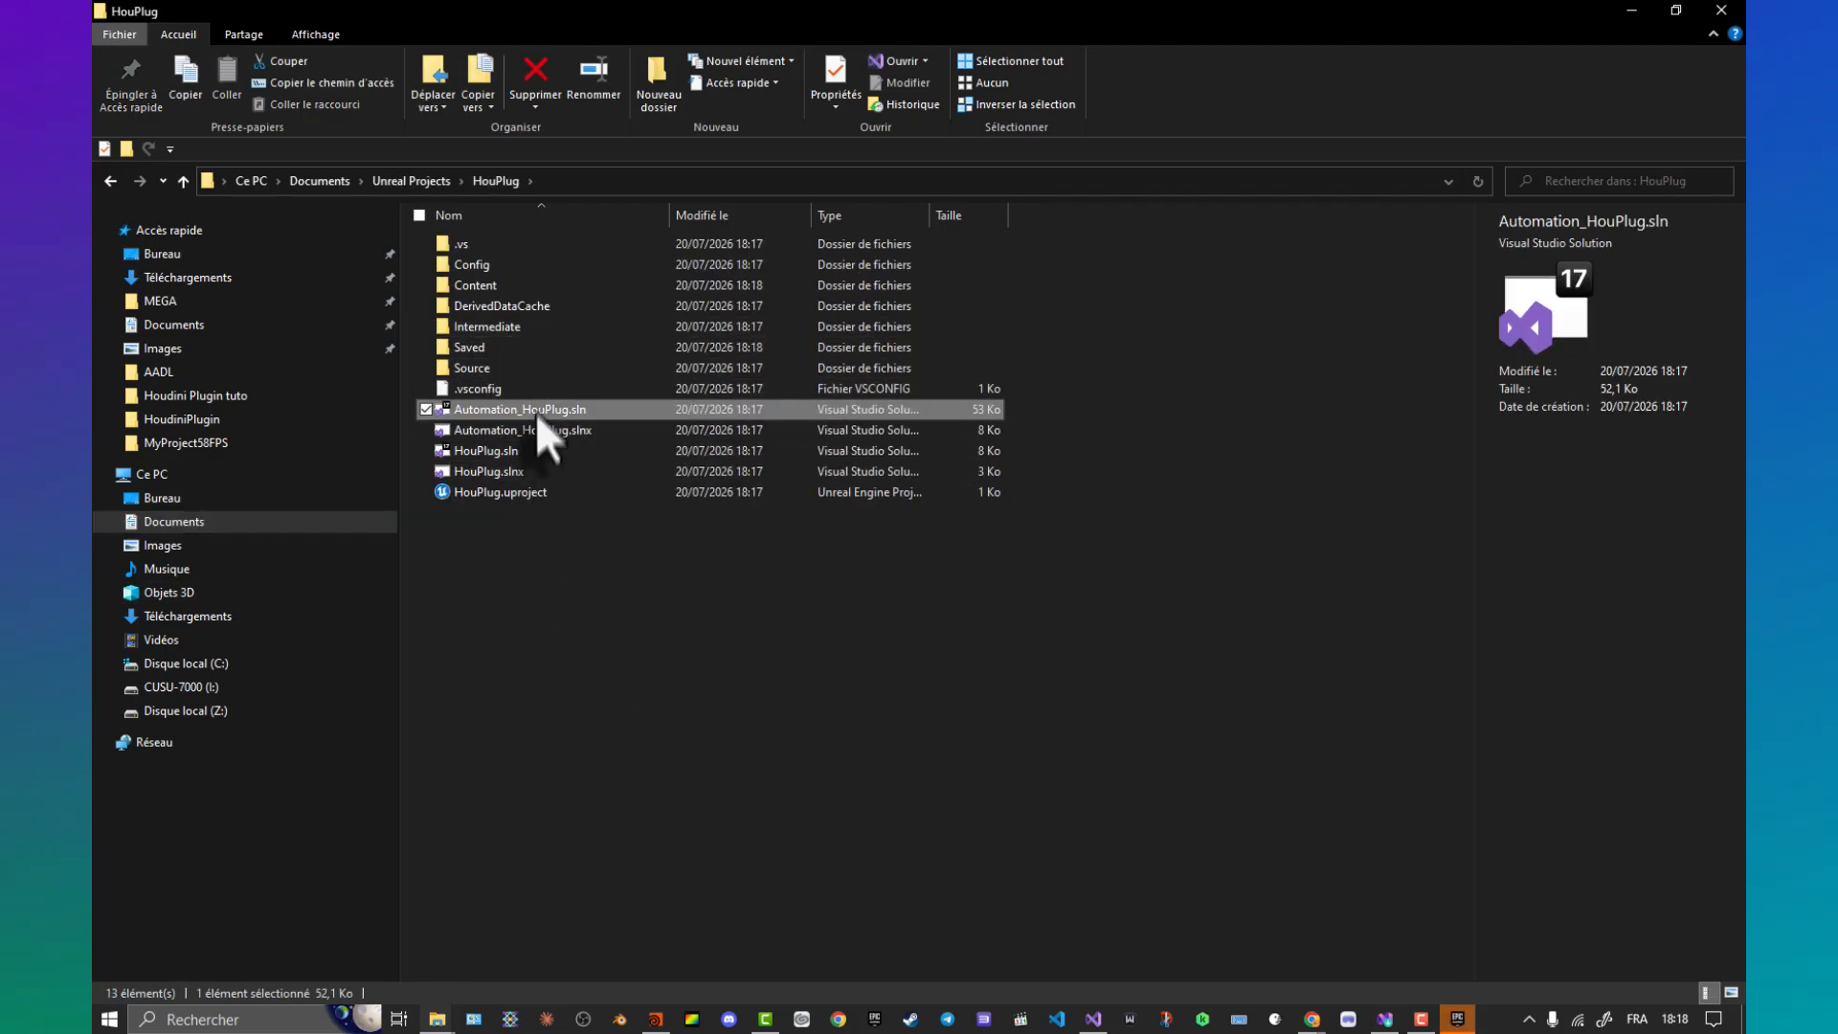
click(514, 496)
click(526, 508)
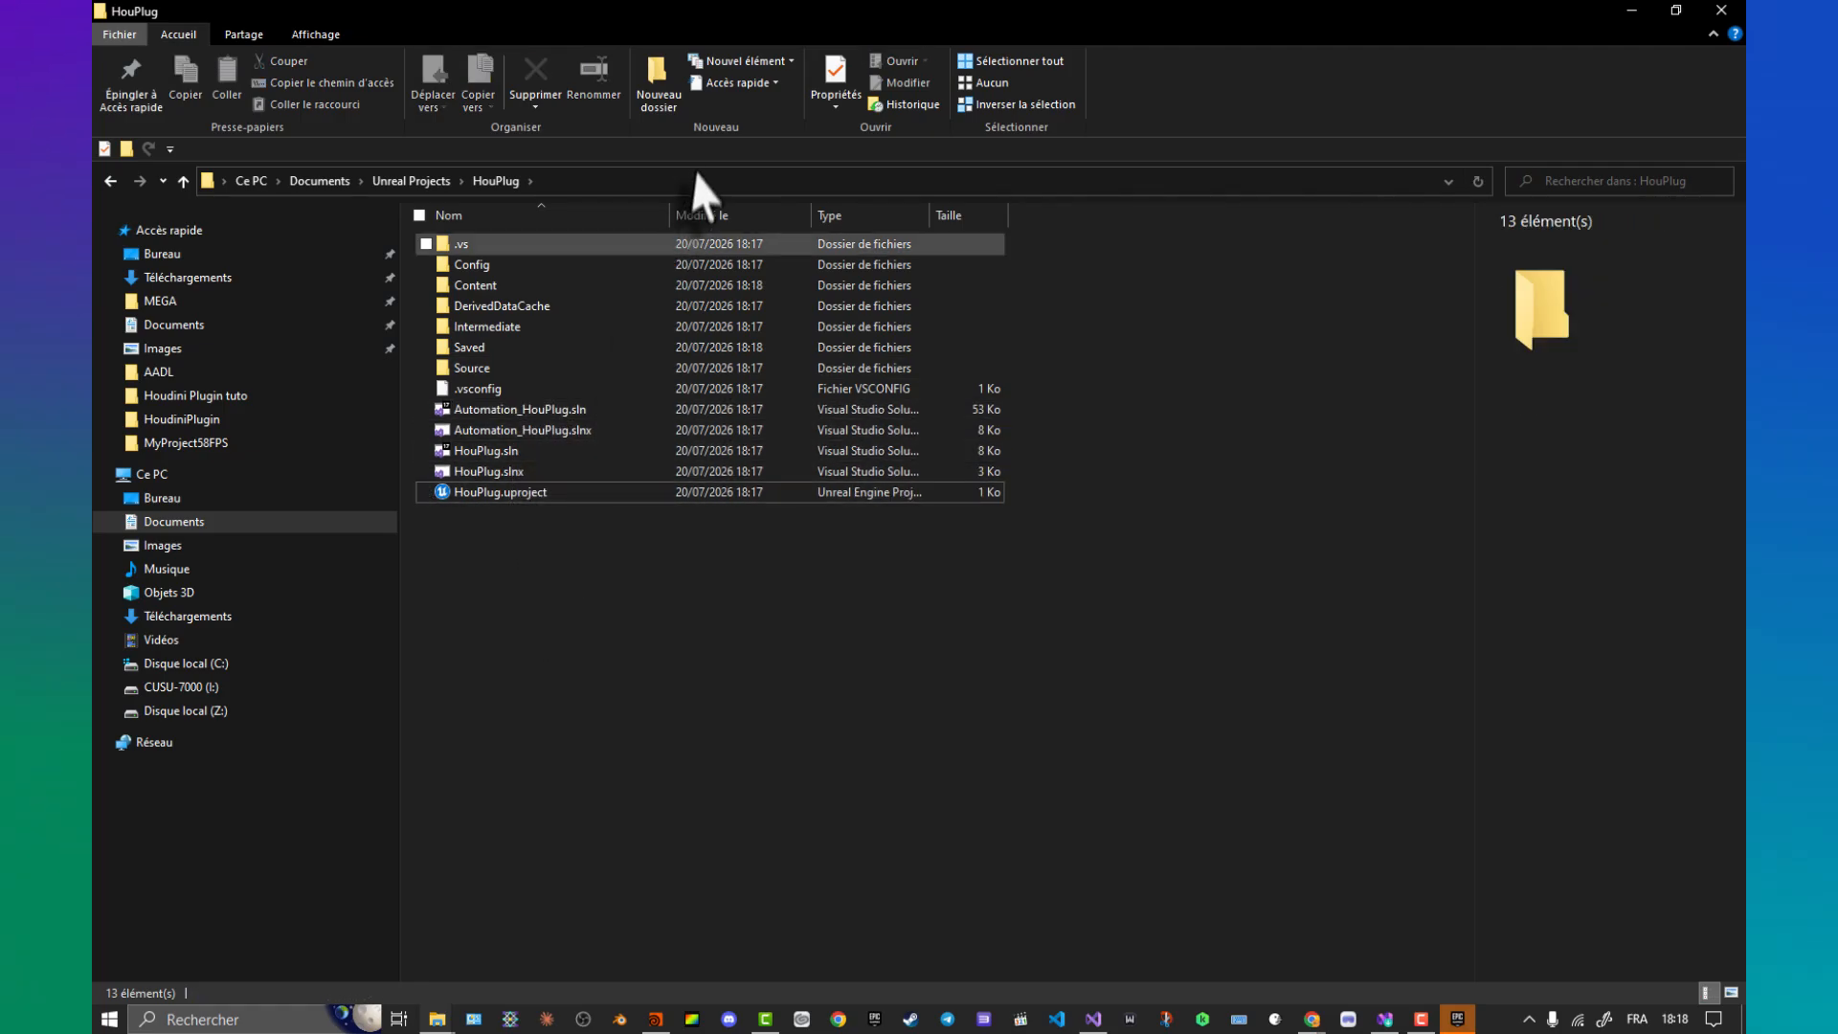
Step: Create a Plugins folder in the HouPlug project folder and a Runtime folder inside it
click(658, 79)
text(Pl)
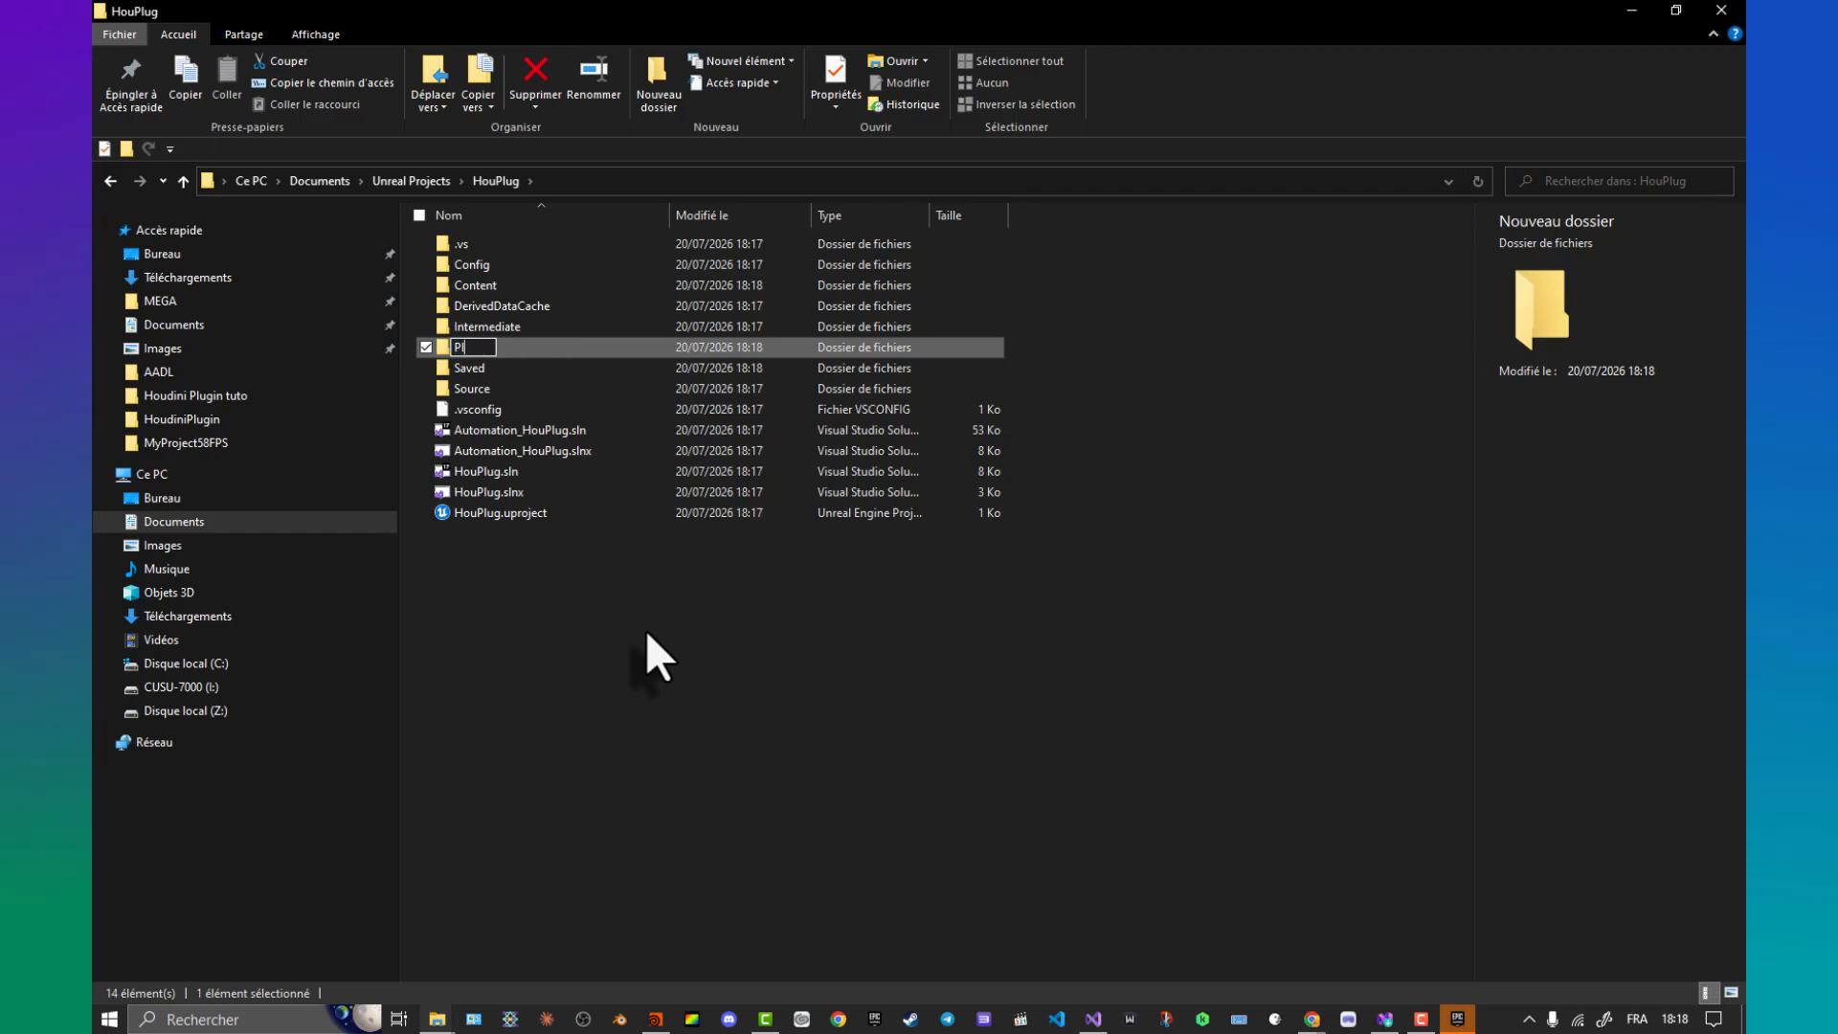
text(ugi)
text(ns)
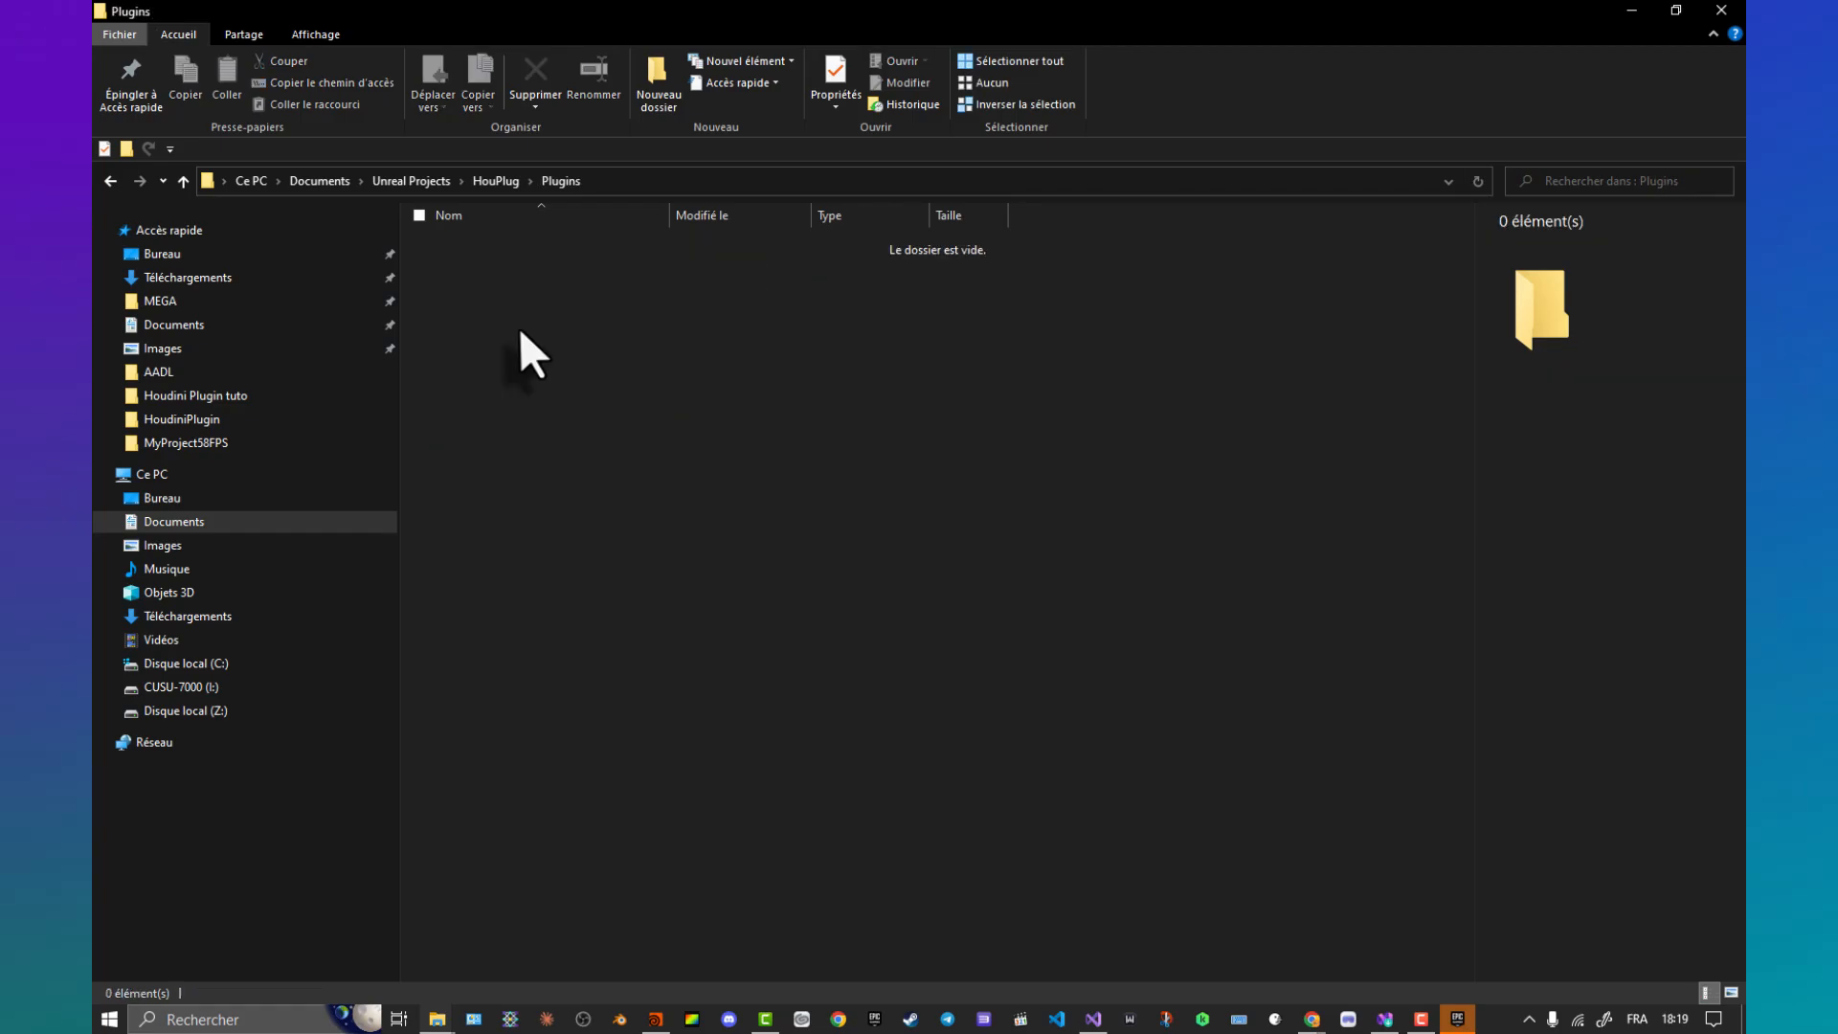
right_click(518, 327)
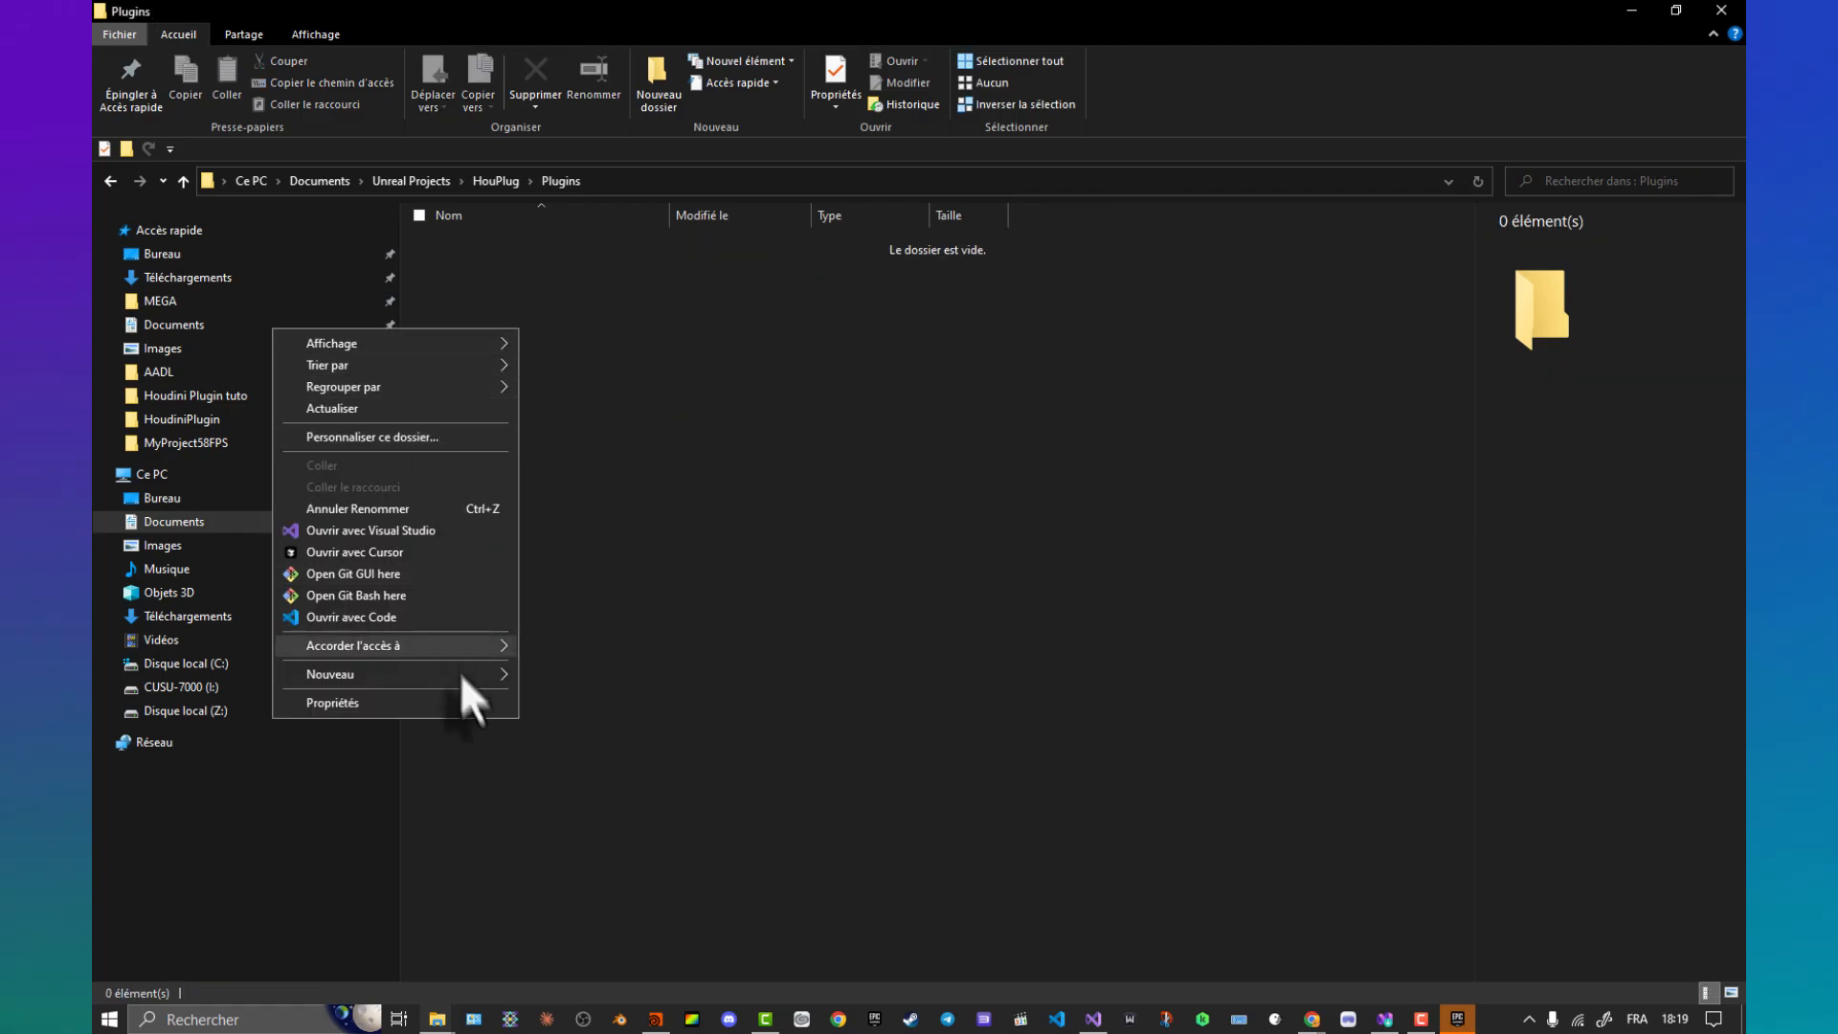
mouse_move(498, 670)
click(584, 675)
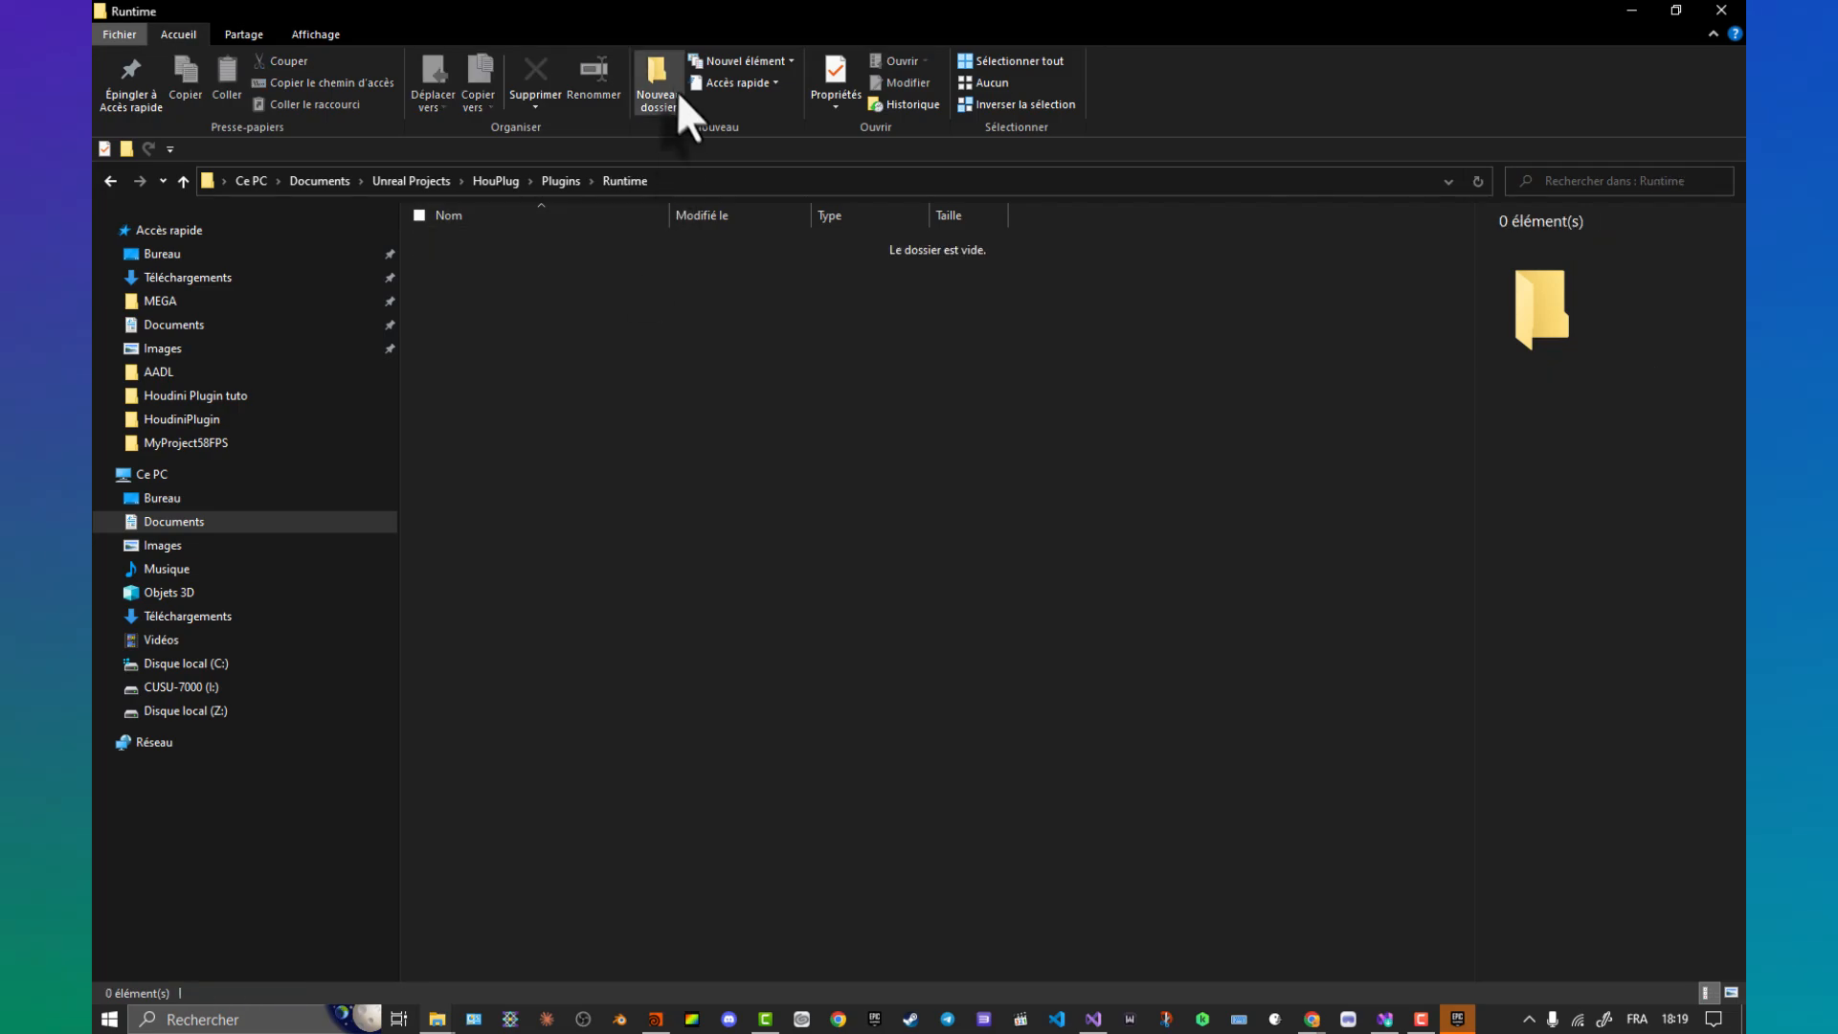
Step: Create a folder named HoudiniEngine inside the Runtime folder and open it
key(ctrl+shift+n)
text(Hou)
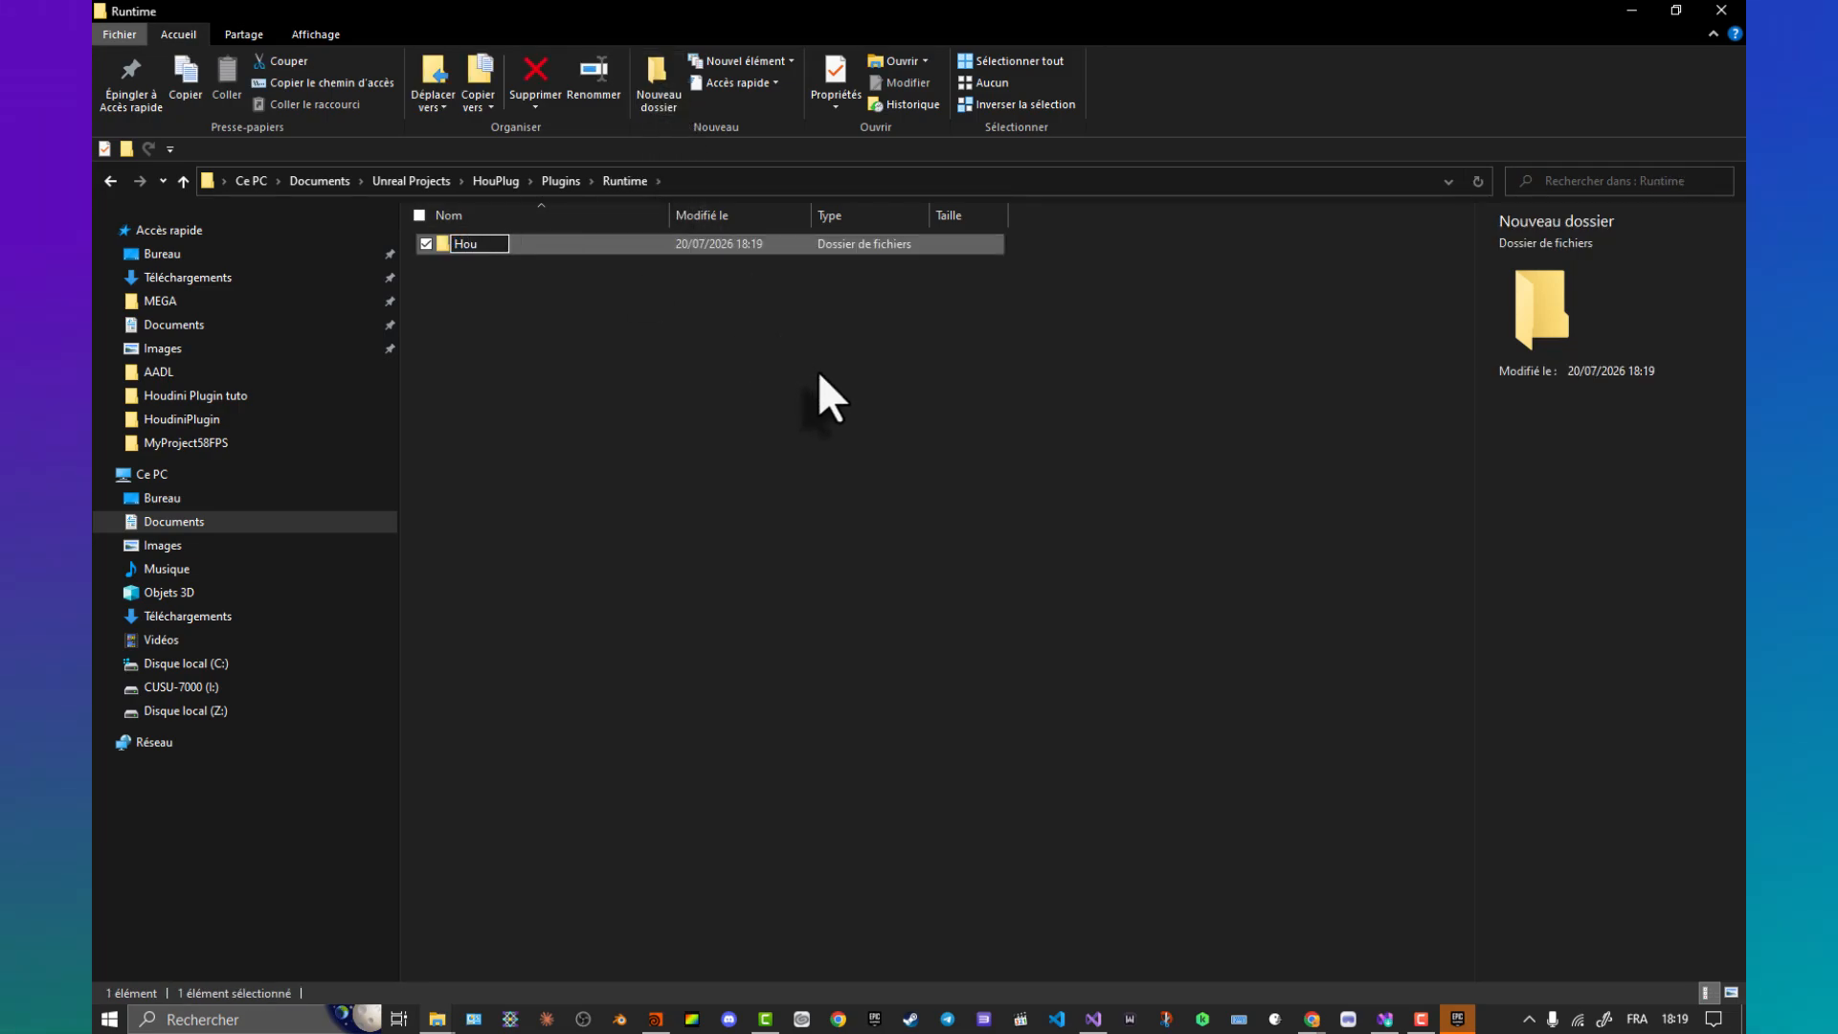
text(diniEngine)
key(Return)
key(Return)
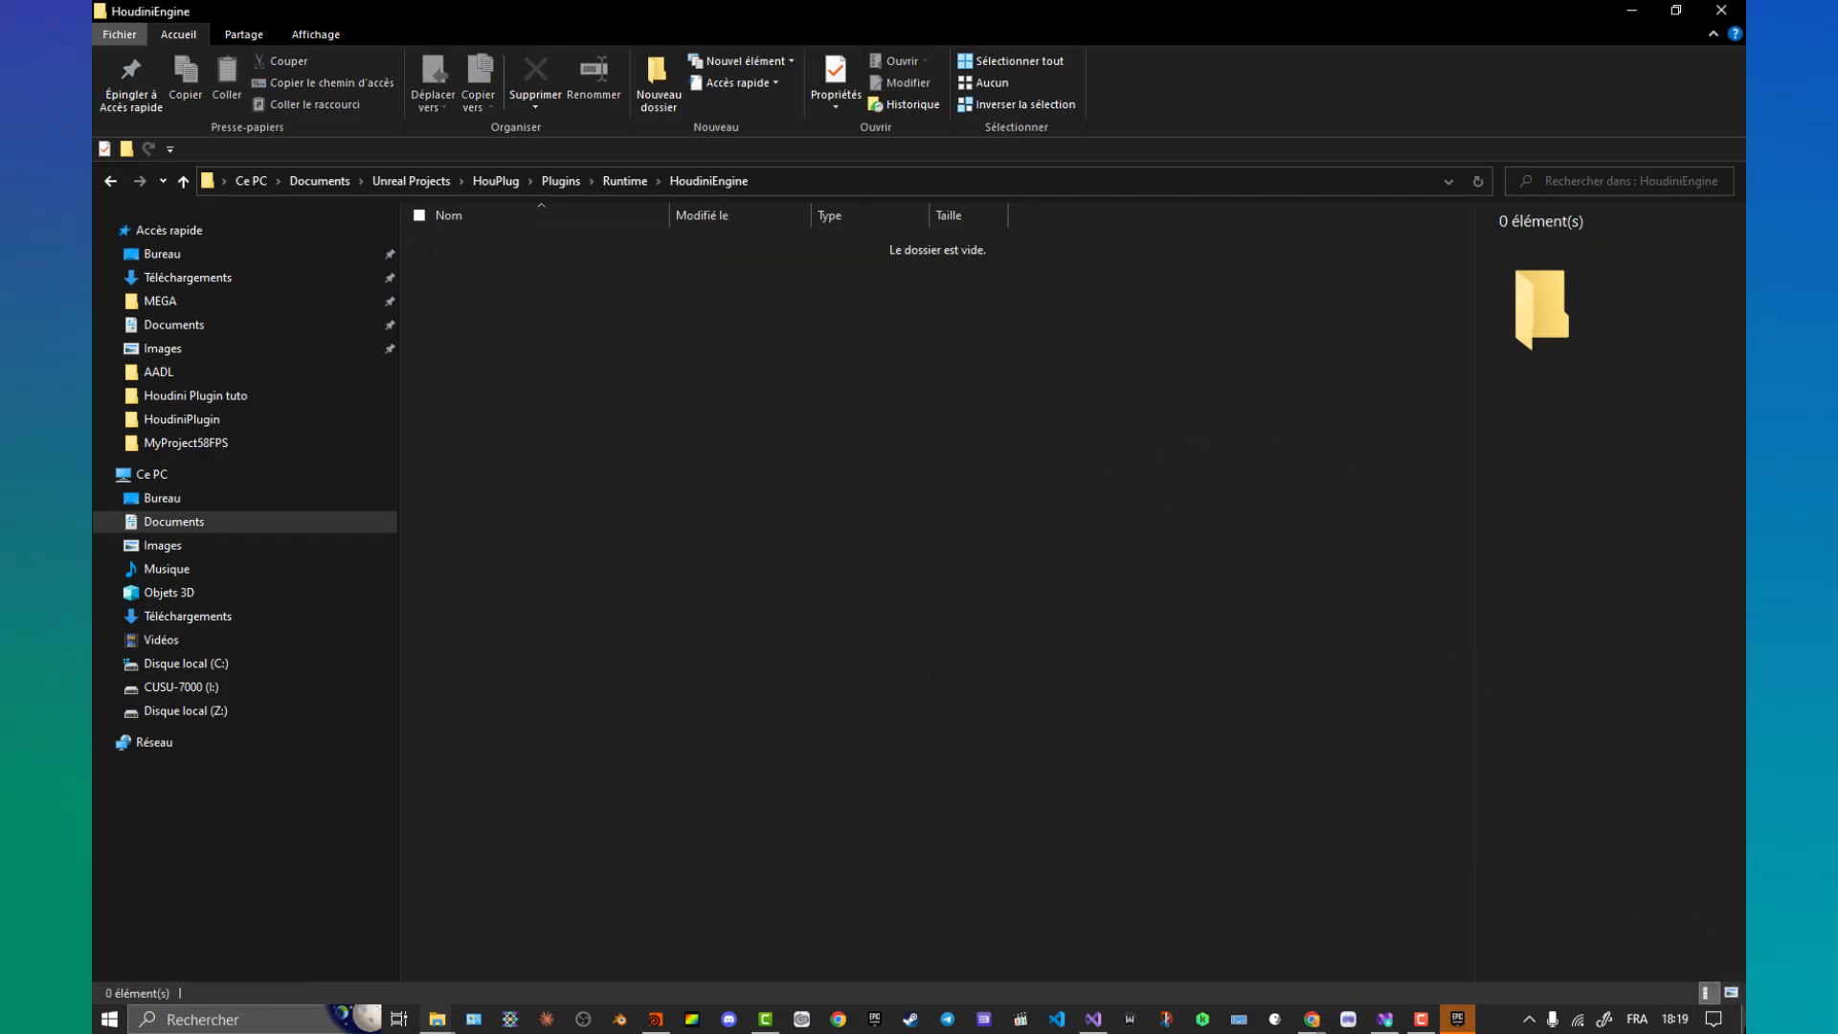
Step: Copy all files and folders from the extracted HoudiniEngineForUnreal-Houdini21.0-Unreal5.00 folder in HoudiniPluginToCompile
click(1744, 1022)
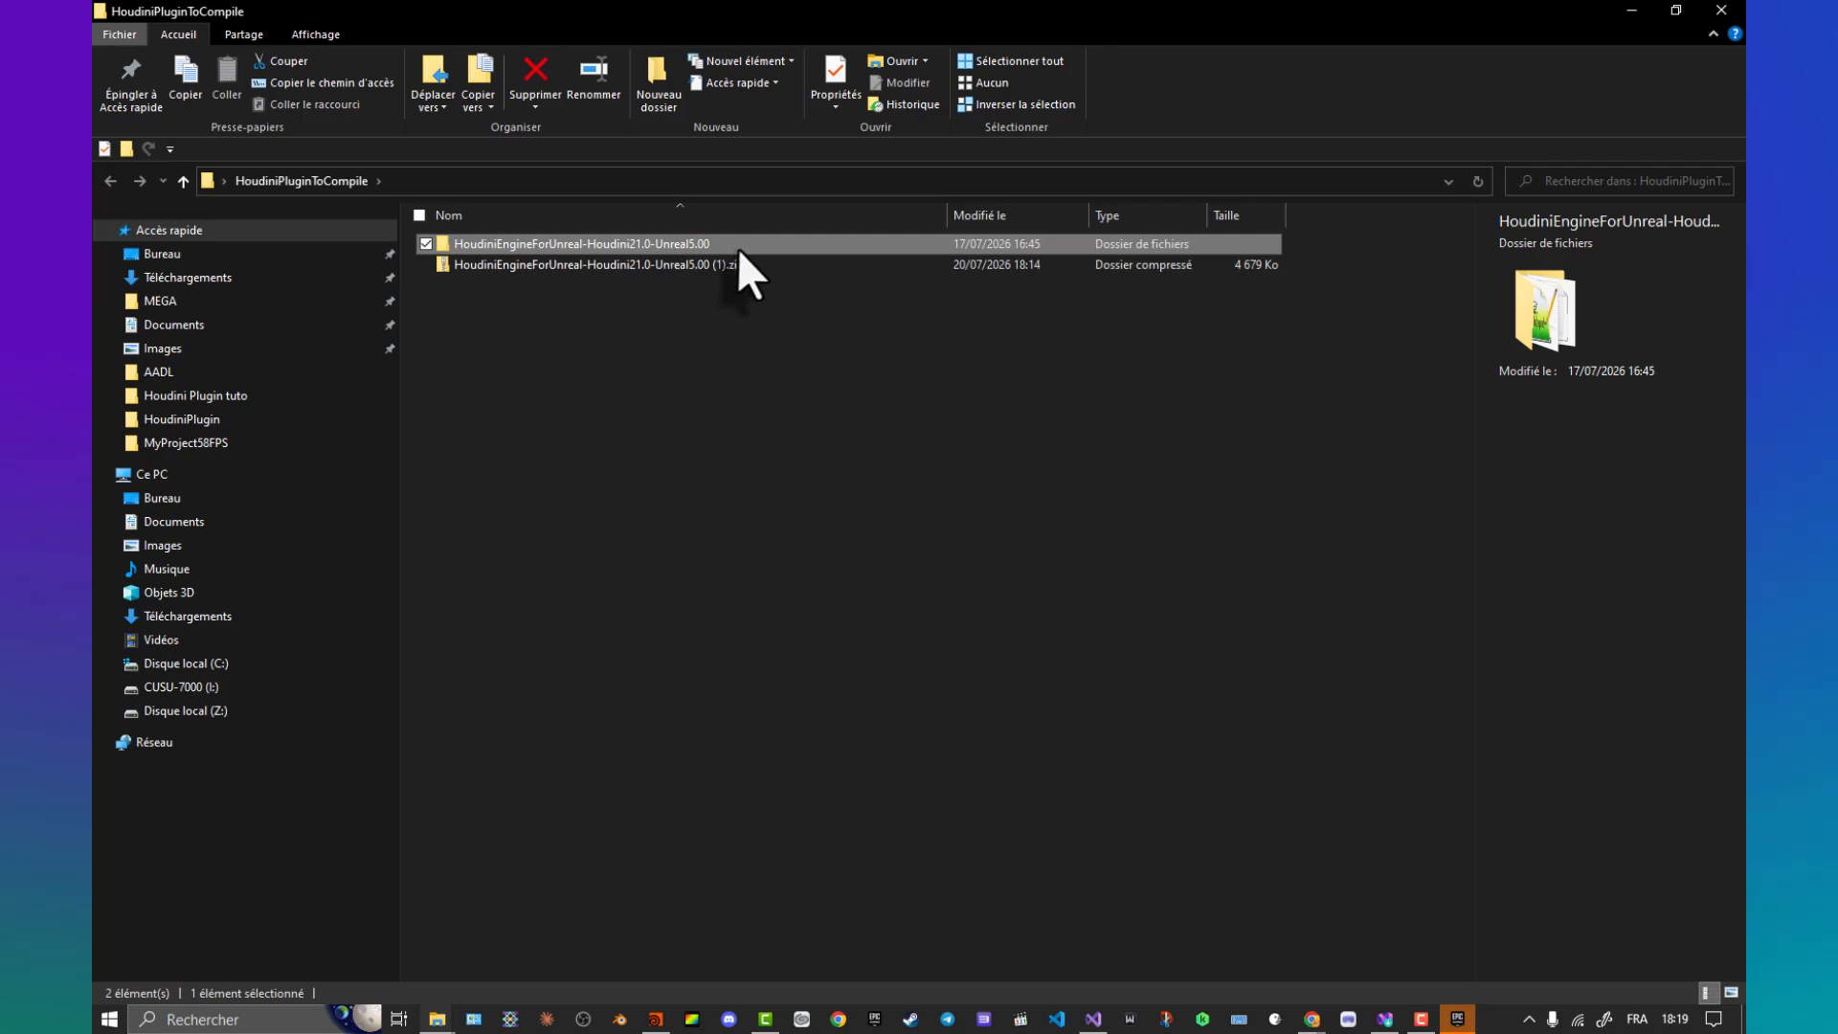
double_click(668, 244)
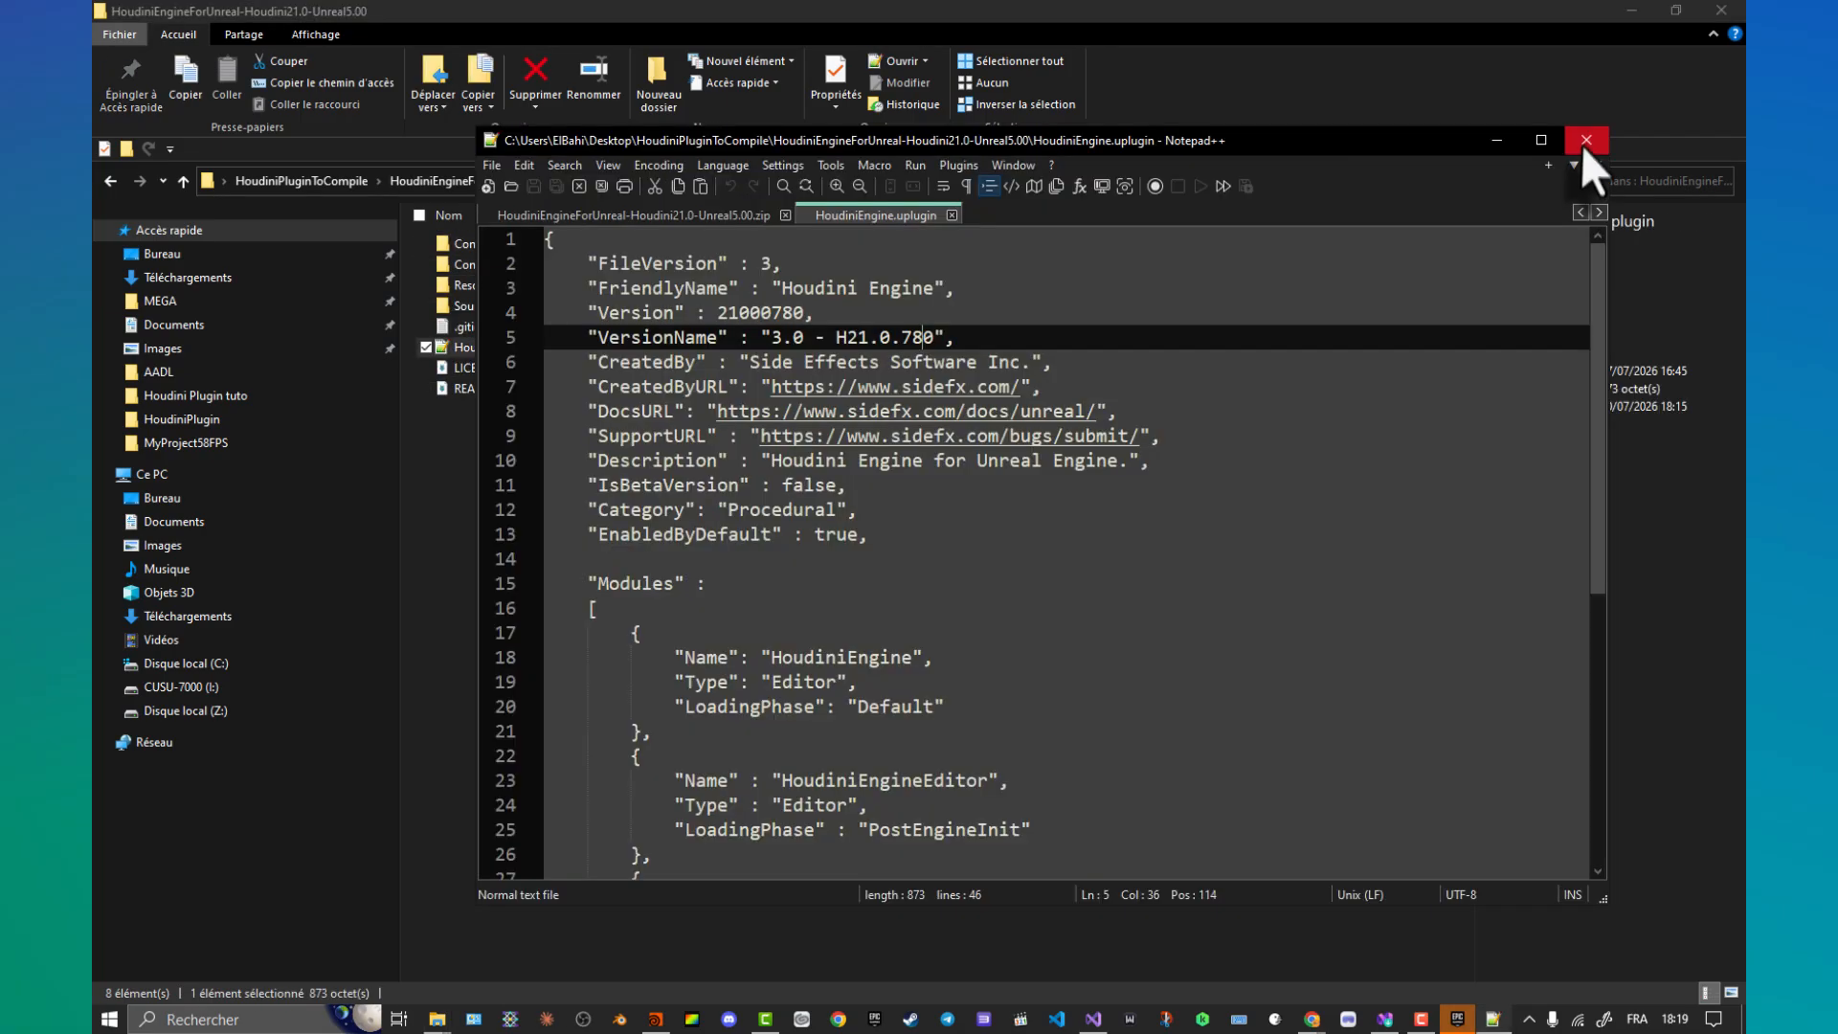
click(1584, 144)
drag(831, 475, 498, 230)
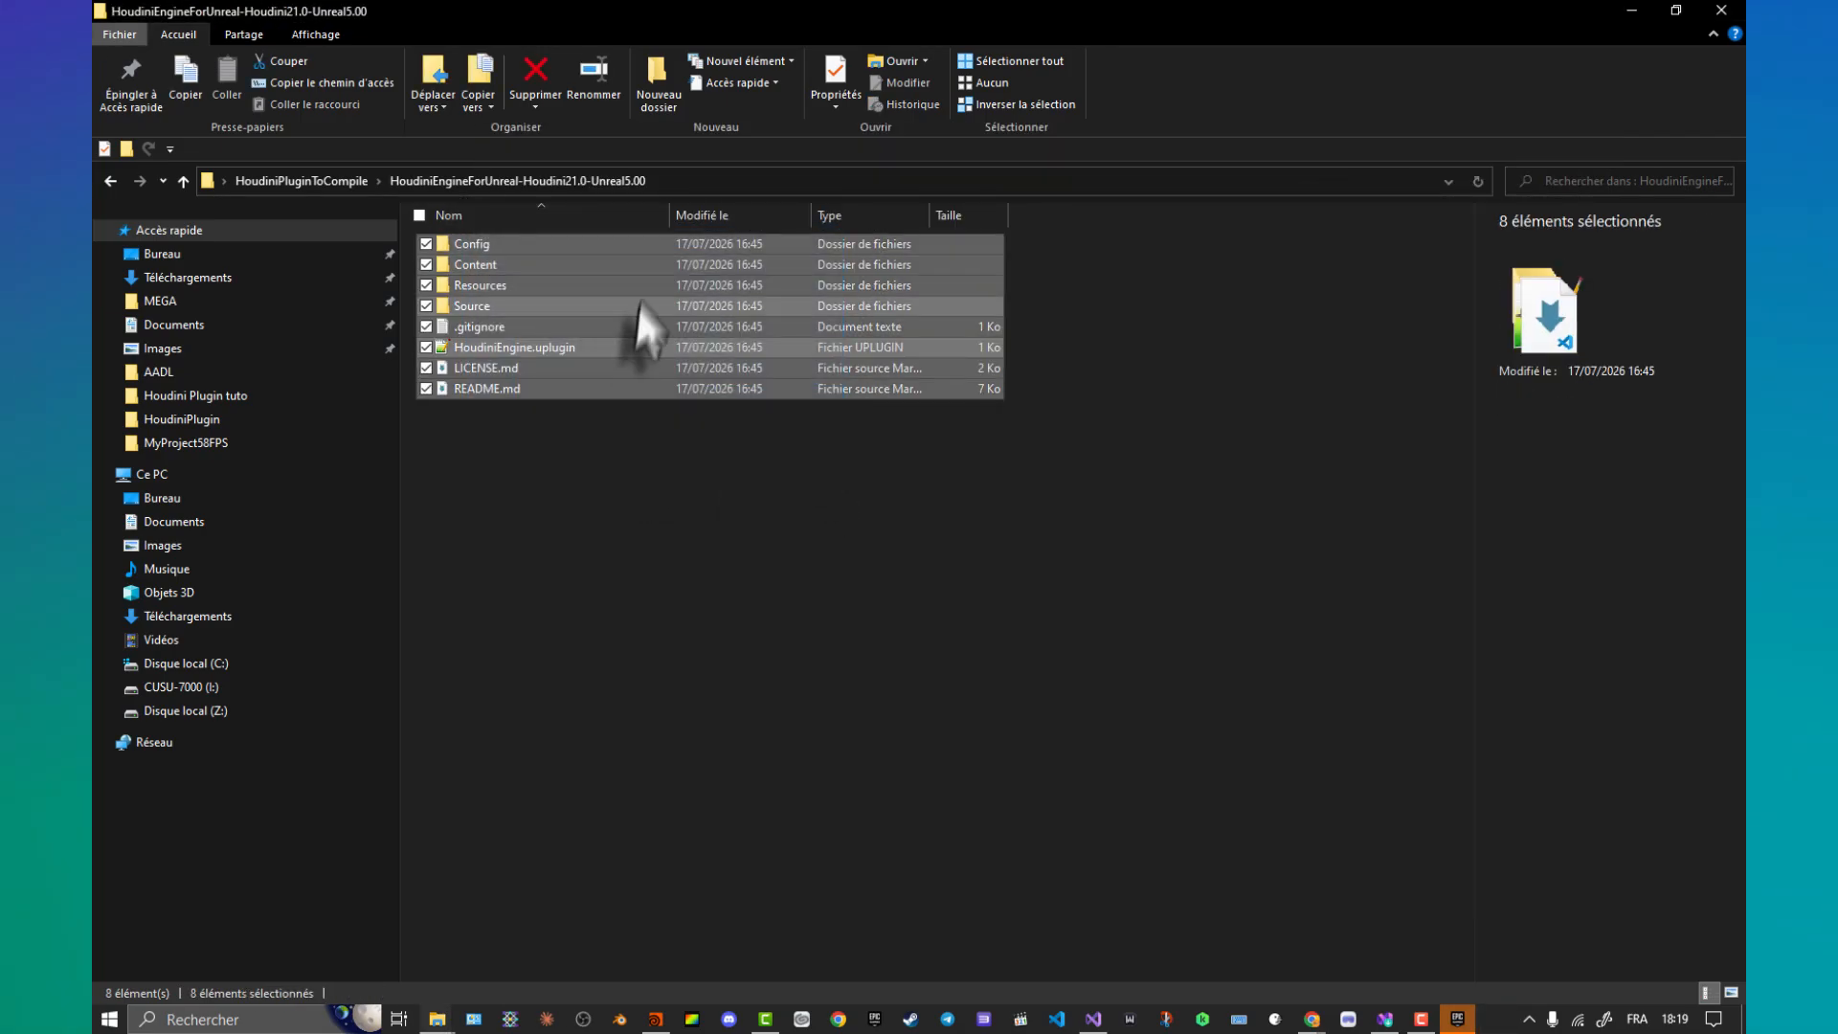
right_click(640, 281)
click(450, 625)
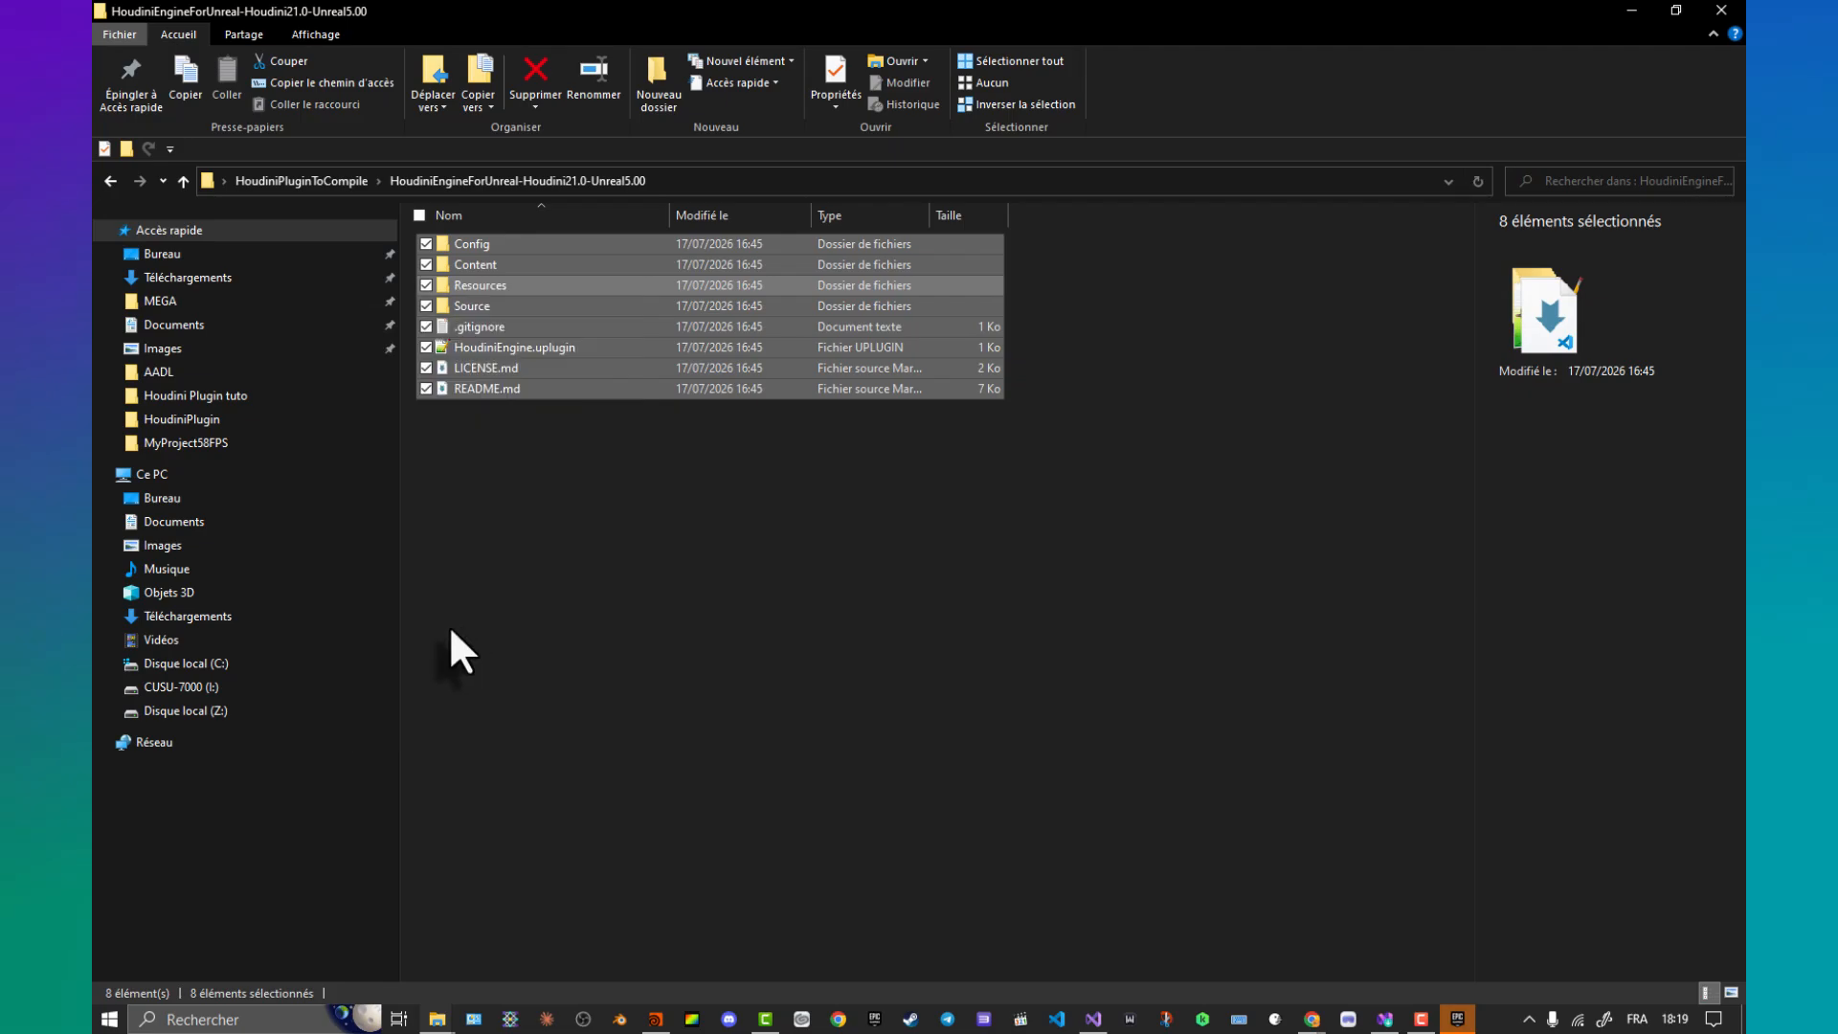
Step: Paste the copied plugin files into the HouPlug project's Plugins\Runtime\HoudiniEngine folder
mouse_move(437, 1019)
click(829, 895)
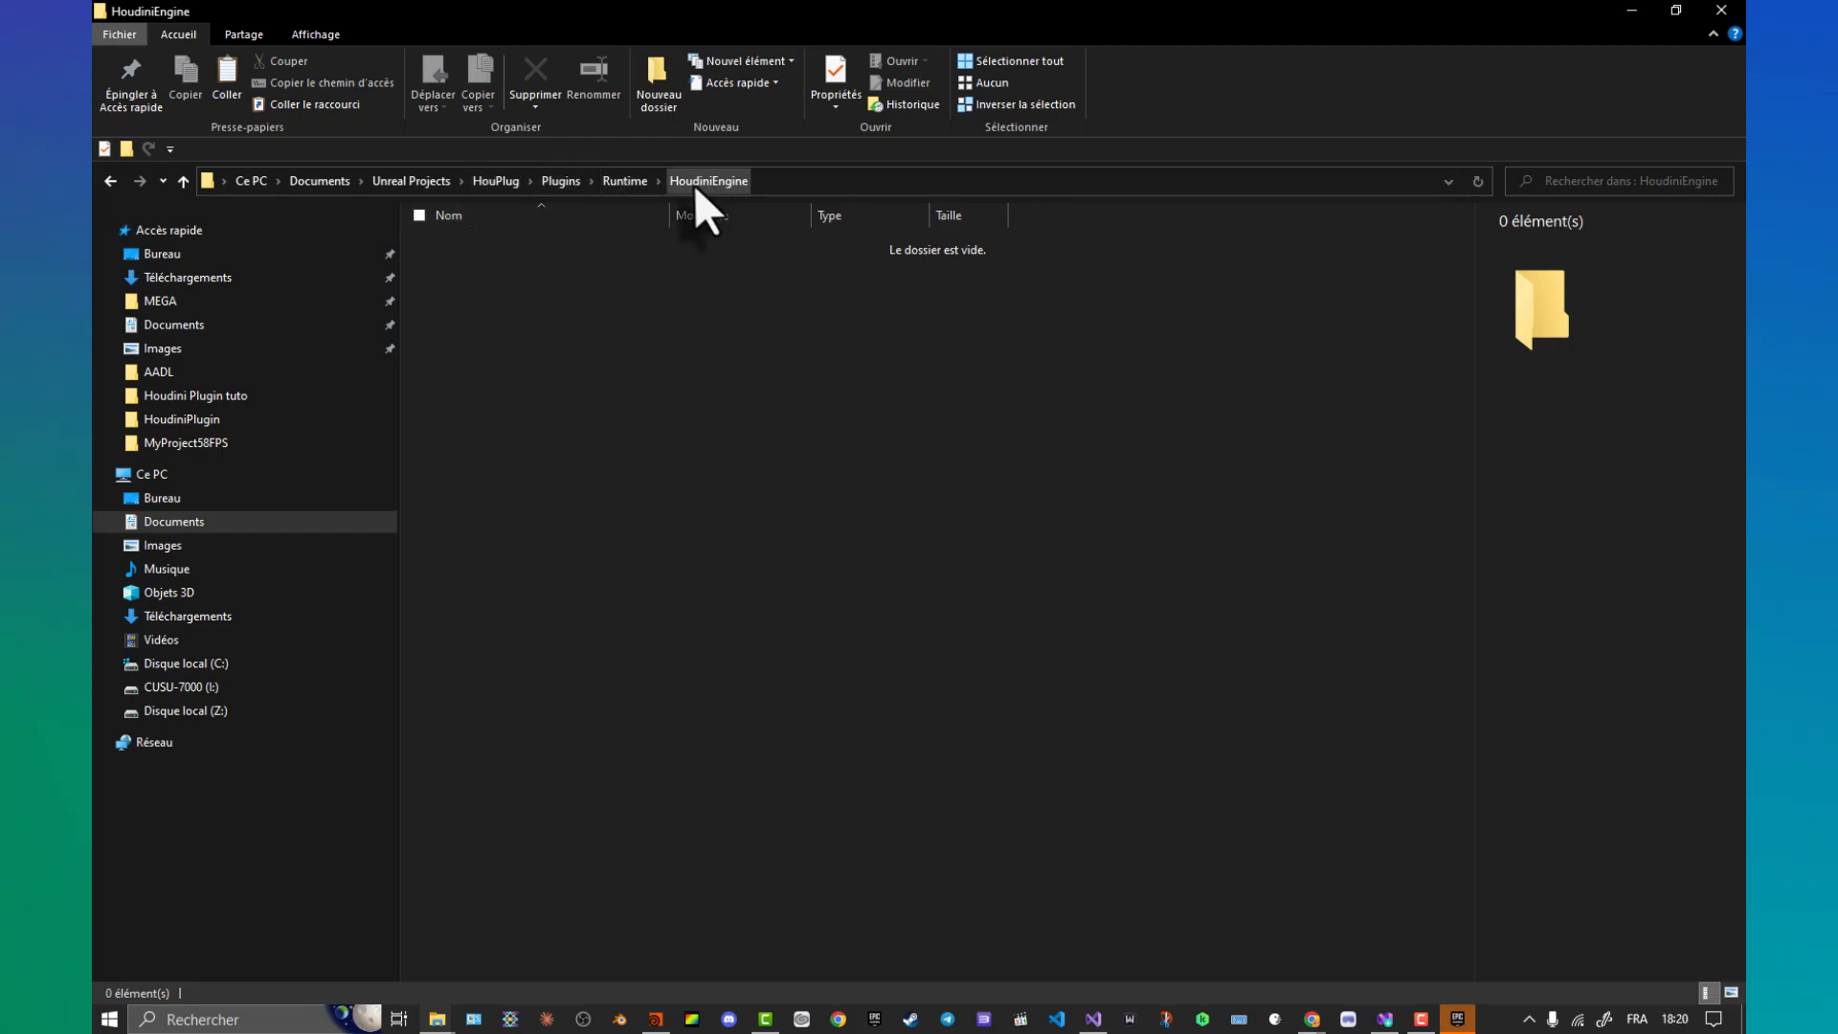
right_click(517, 260)
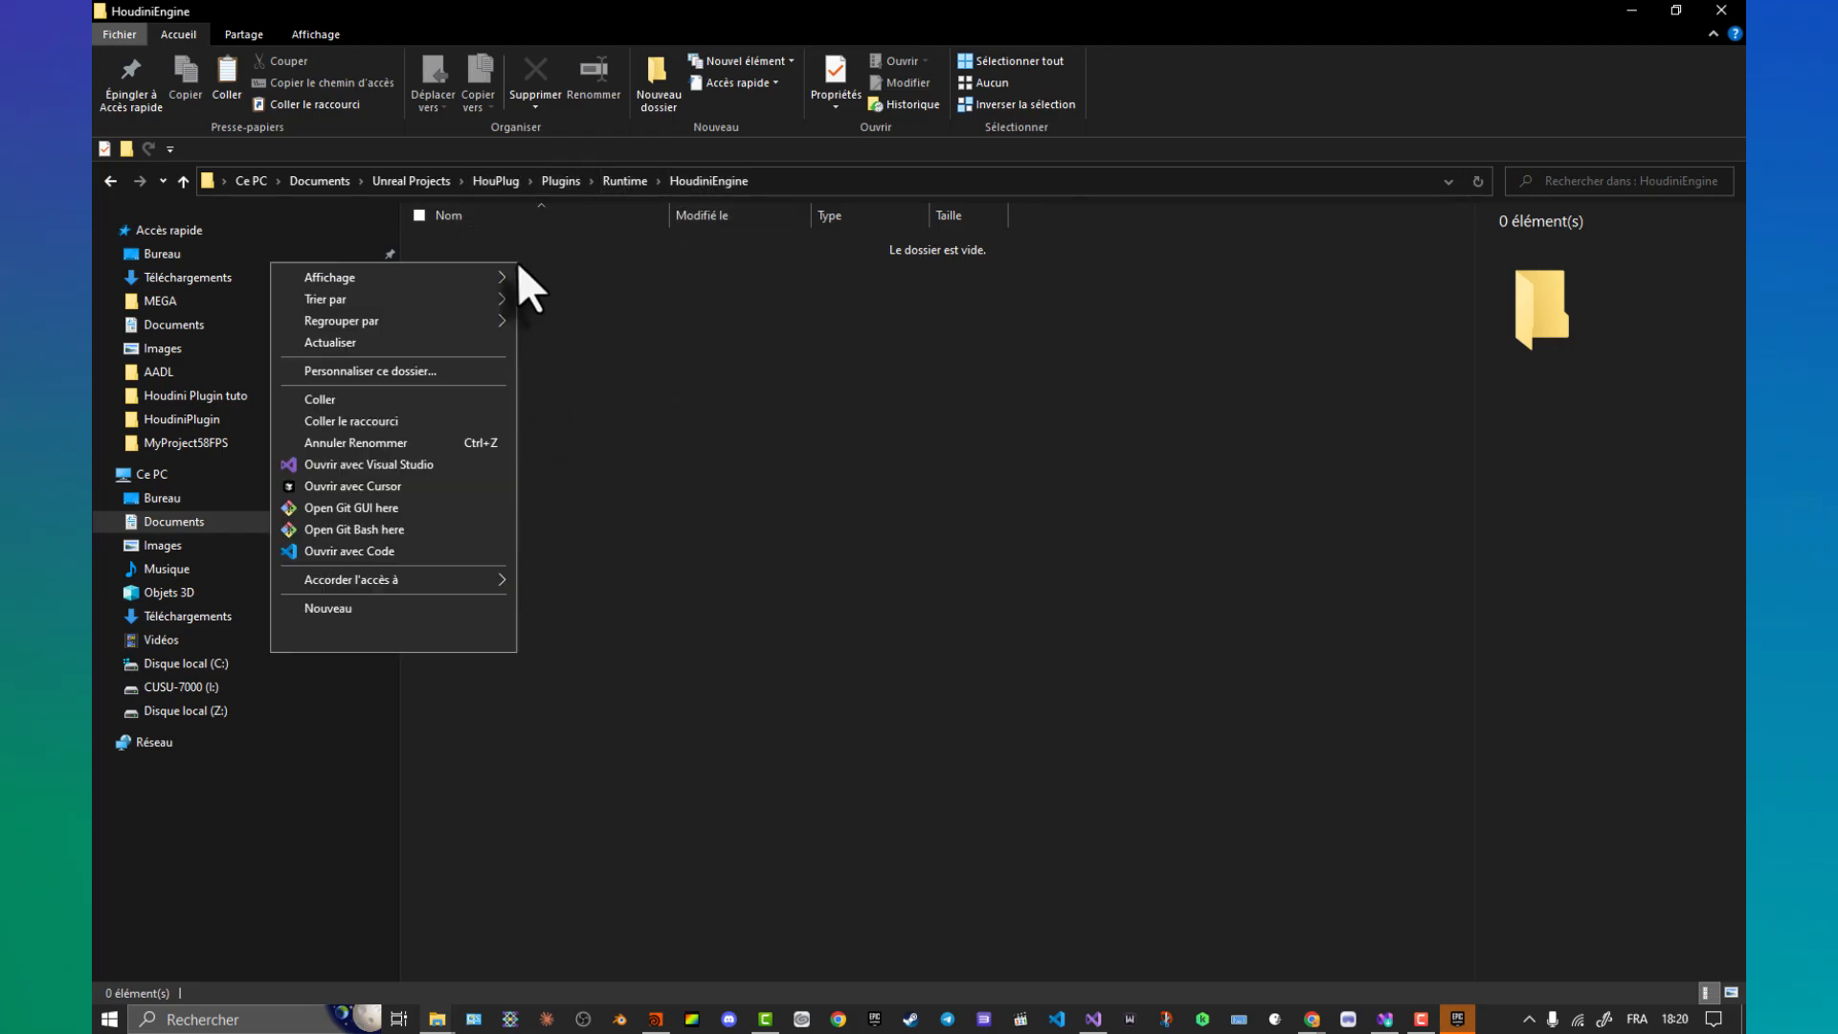
click(428, 400)
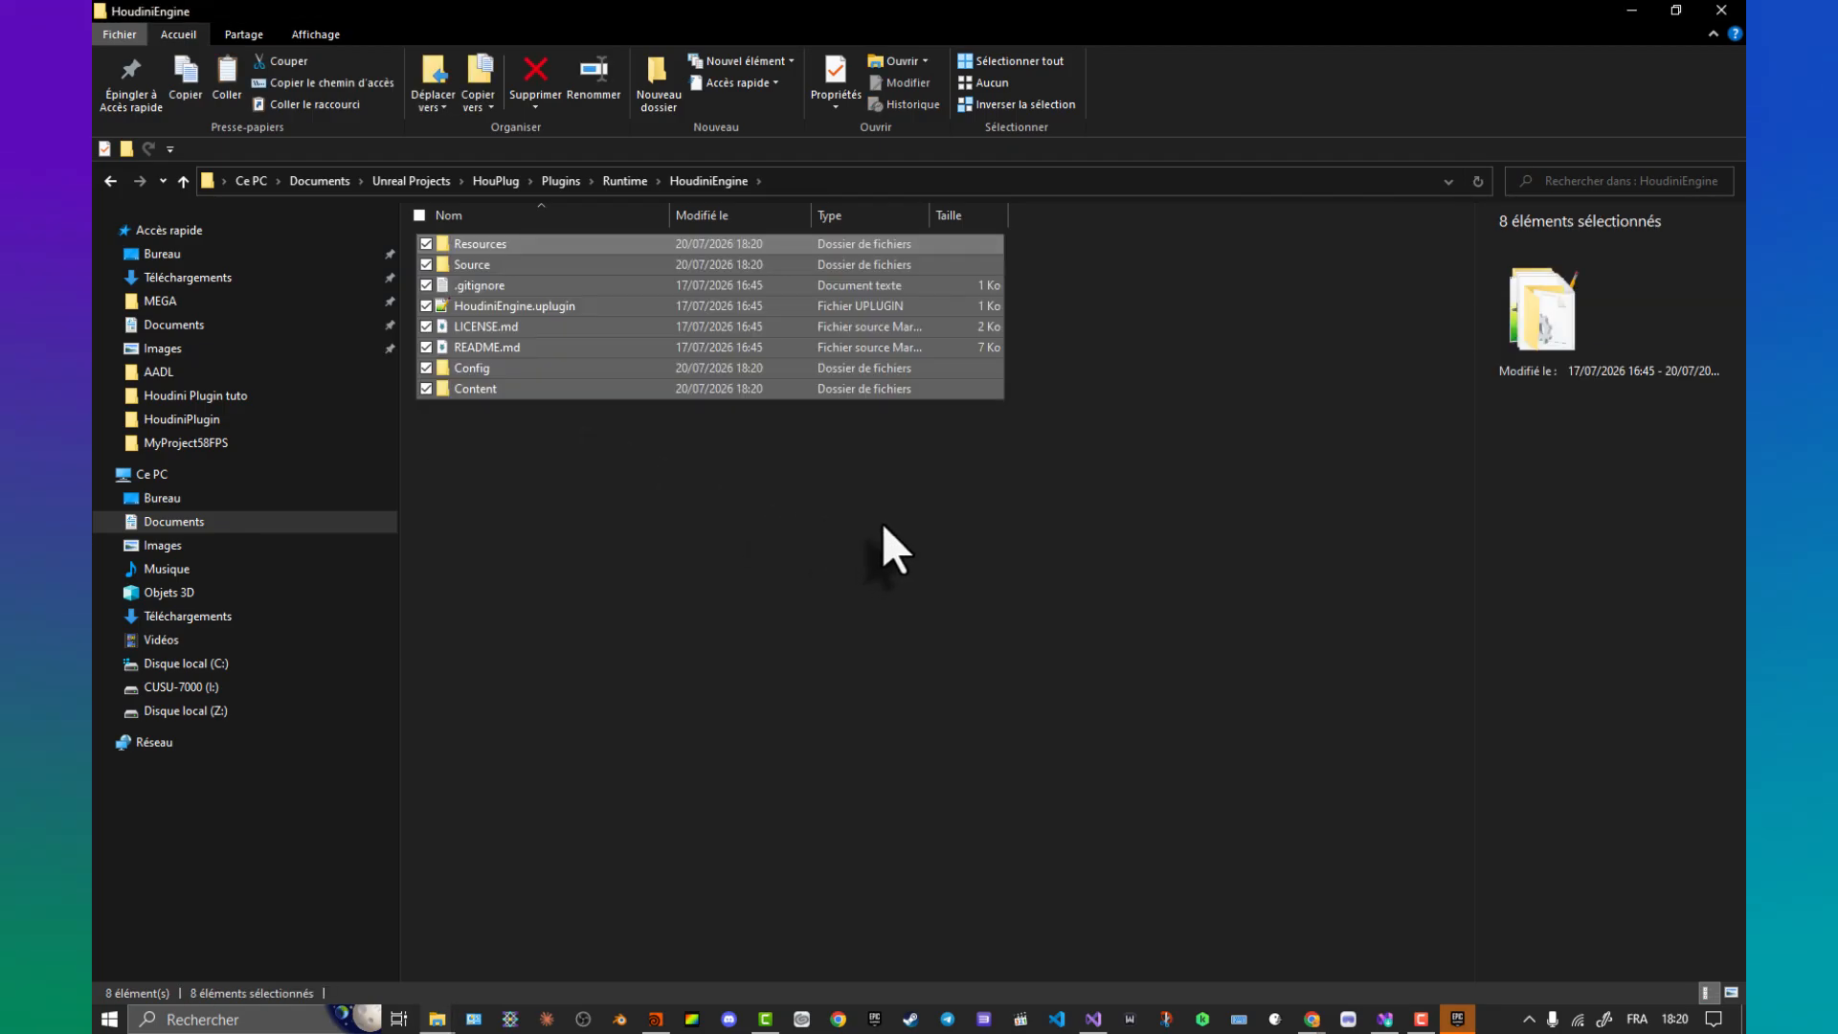
click(860, 573)
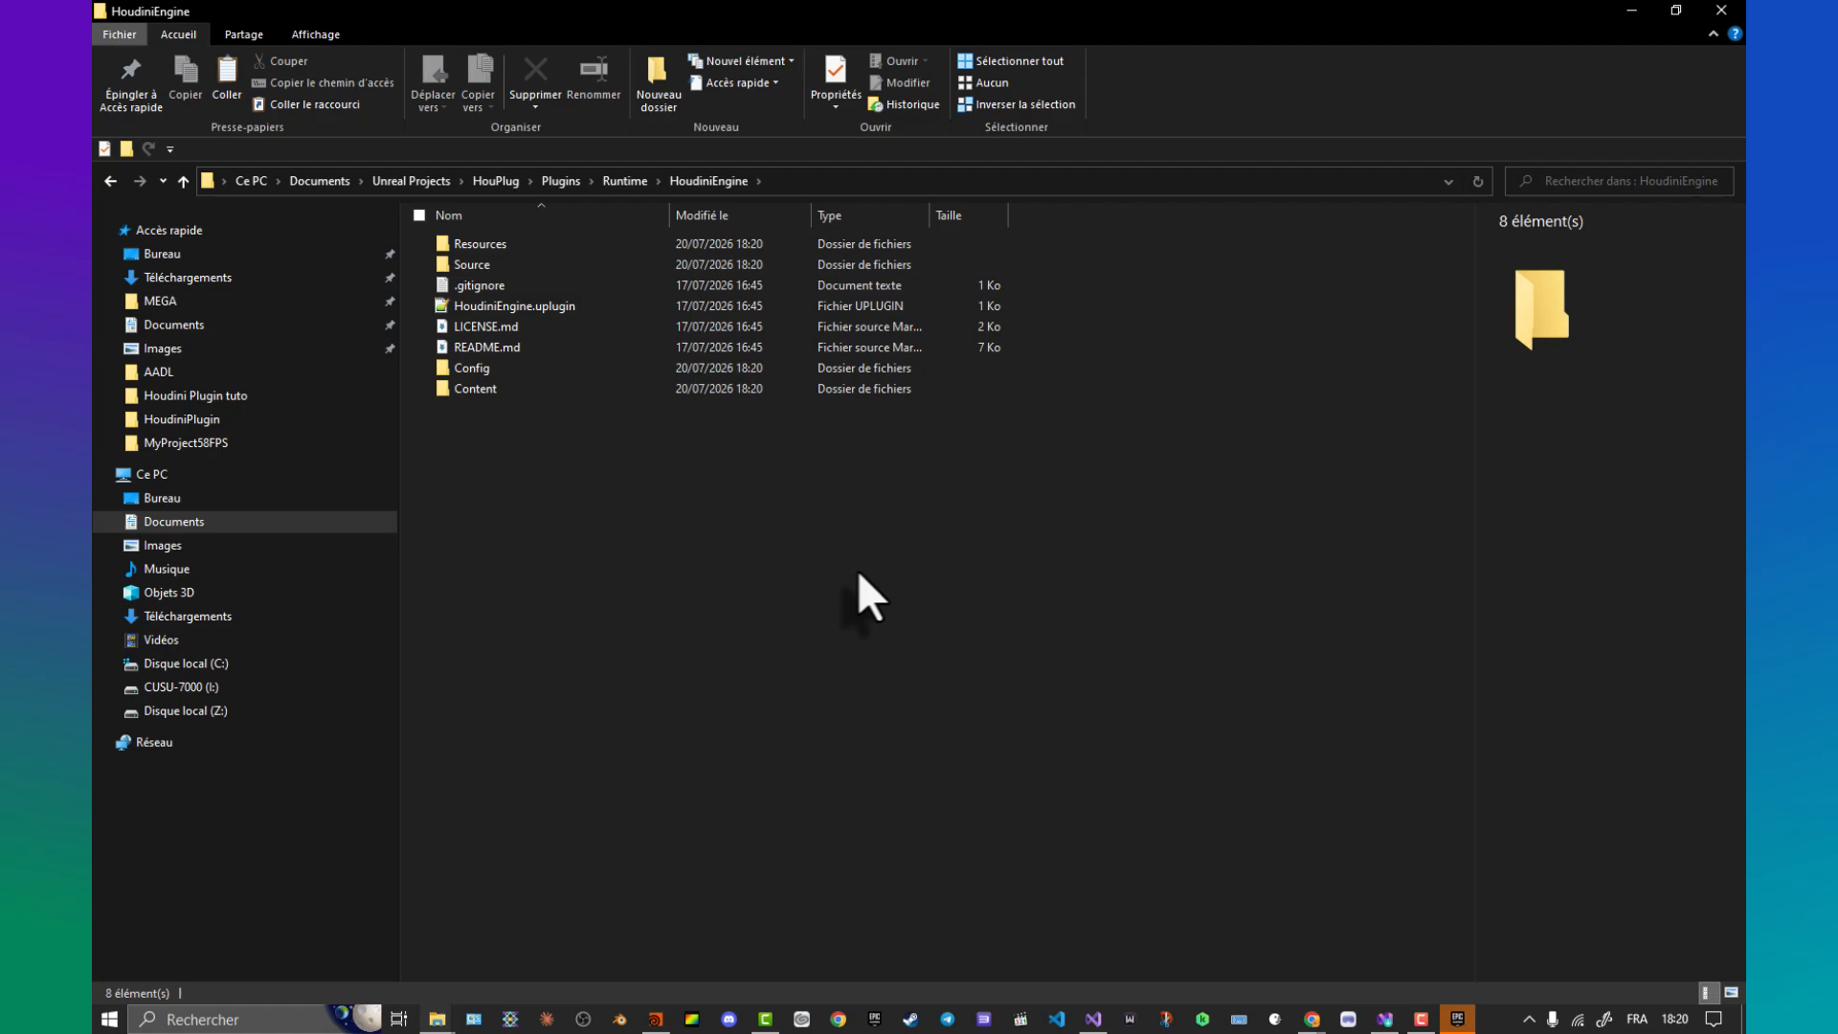
Step: Open the pasted HoudiniEngine.uplugin in Notepad++ and set its VersionName to "3.0 - H21.0.440"
click(550, 316)
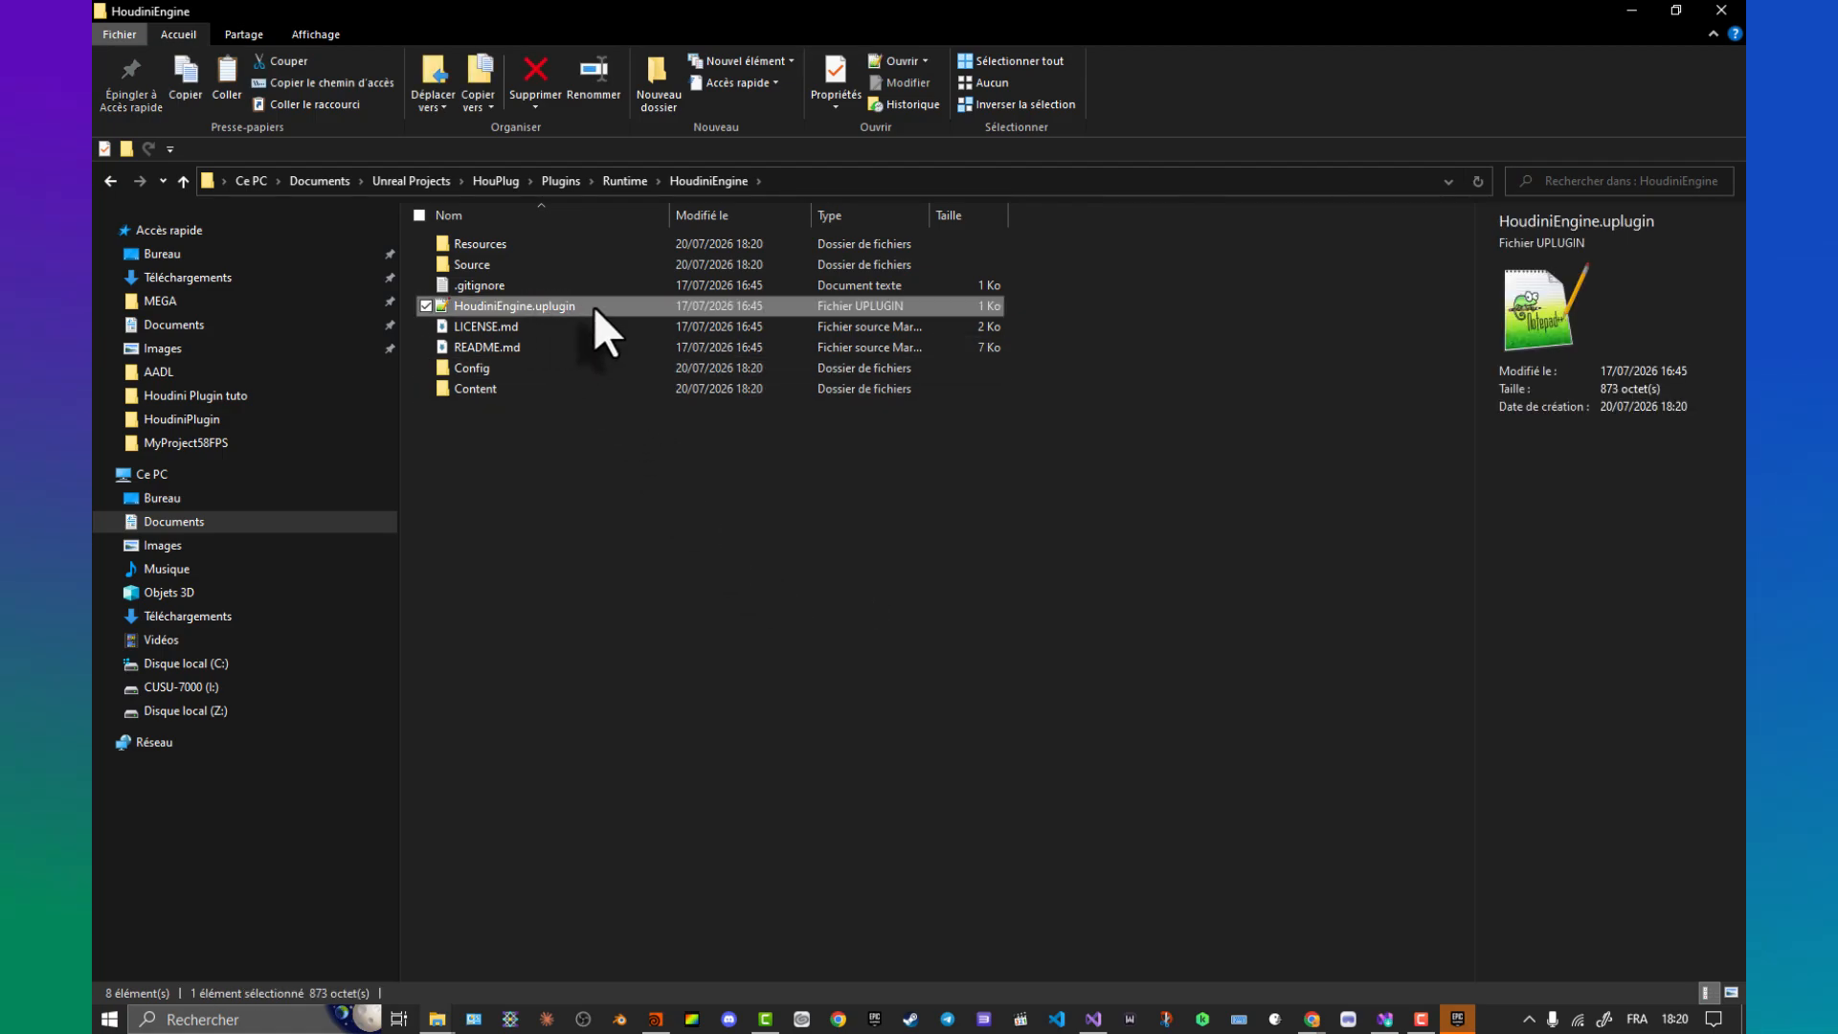
right_click(594, 307)
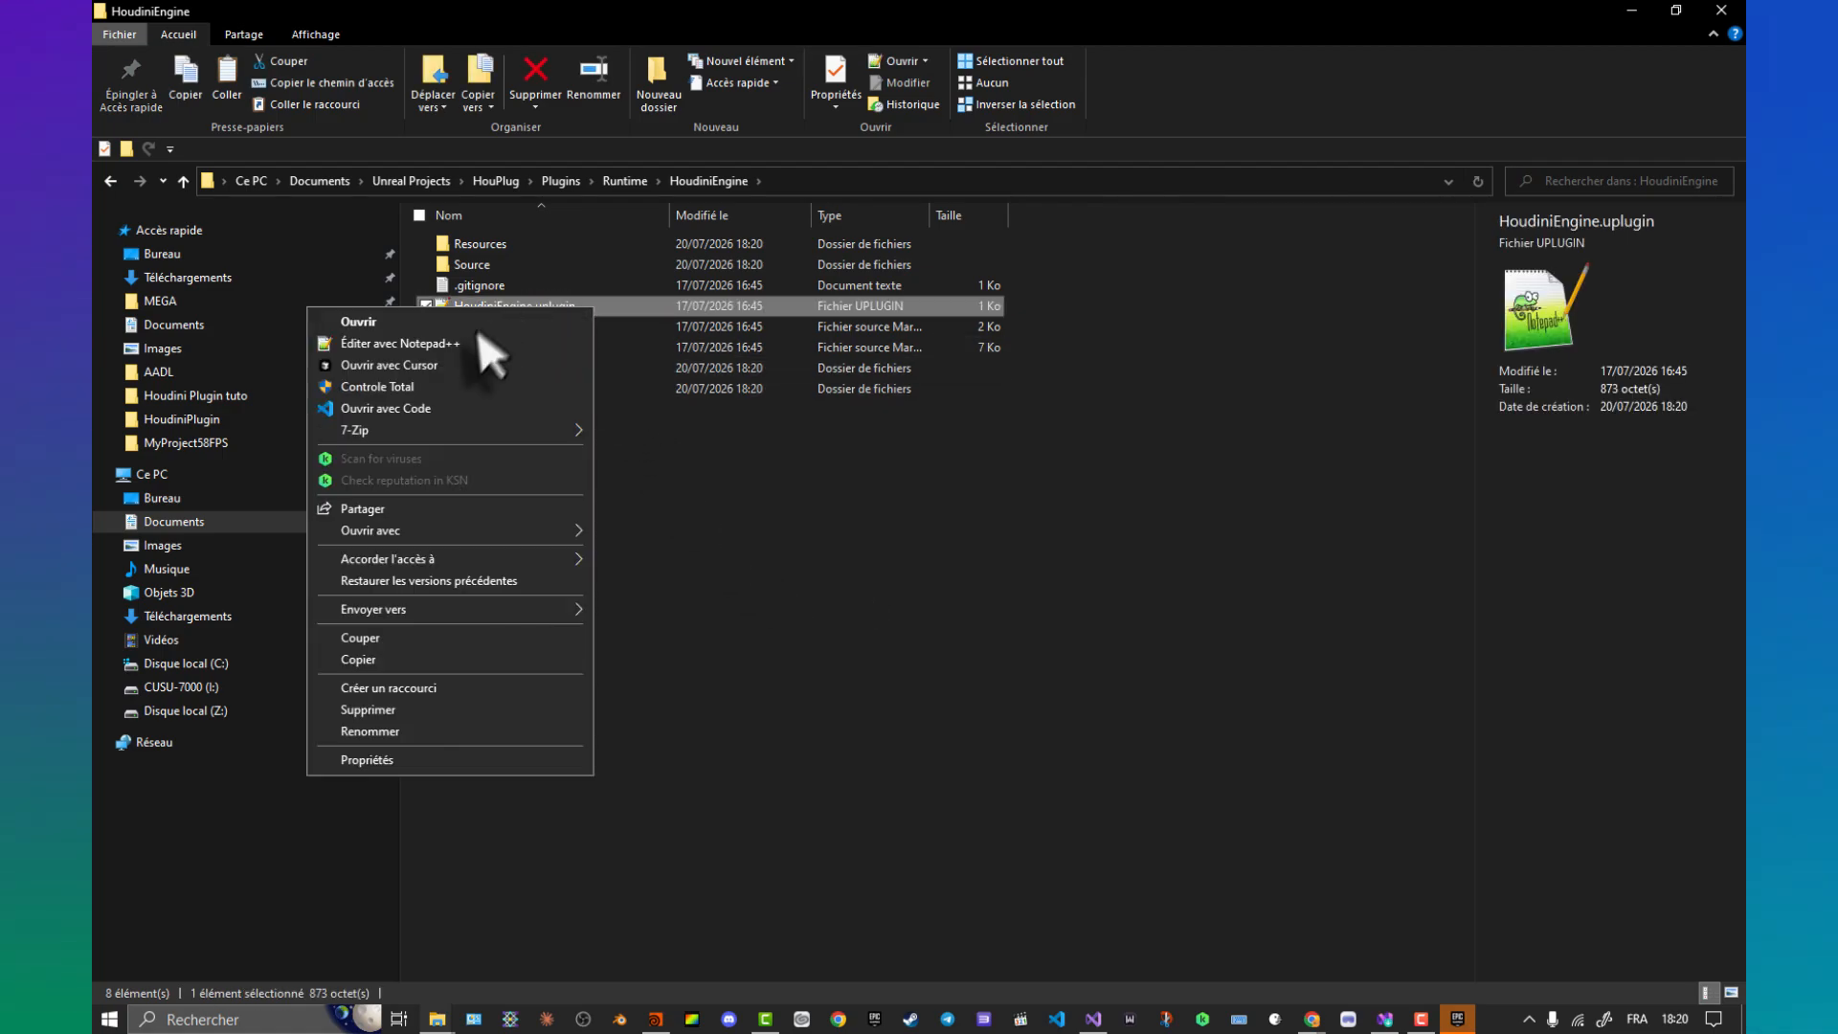
click(471, 343)
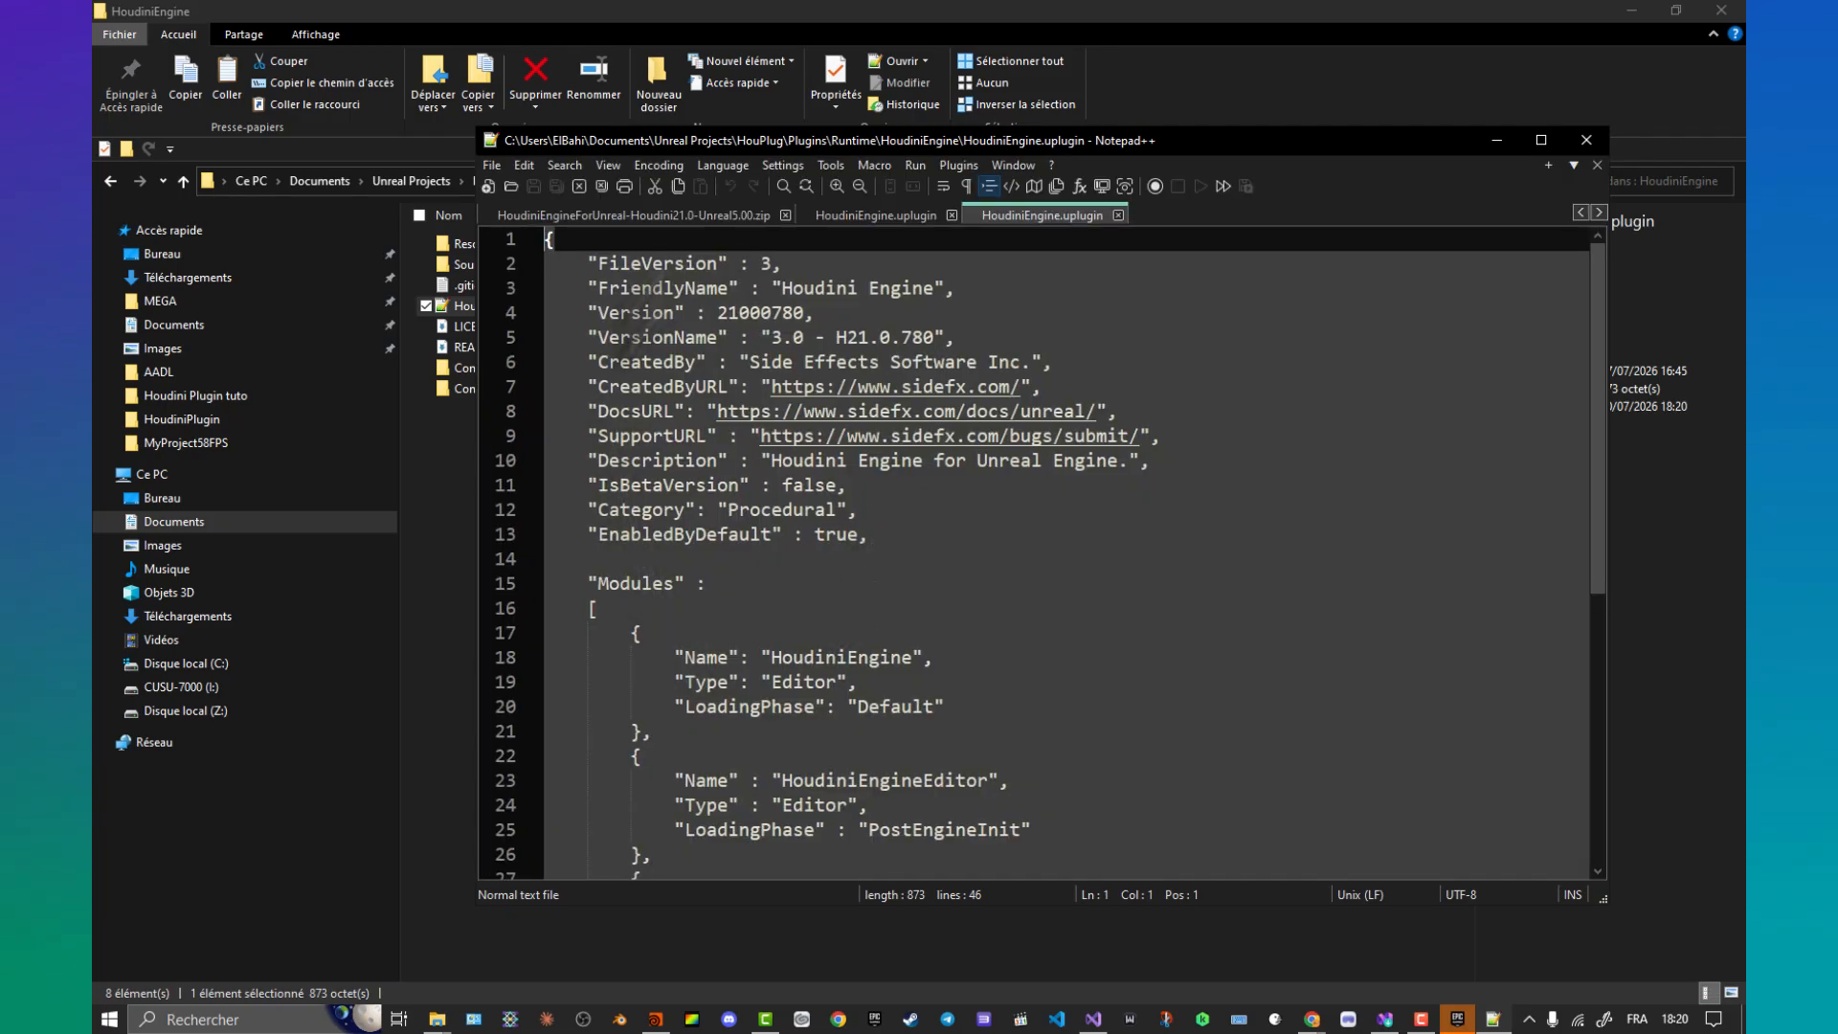
double_click(917, 337)
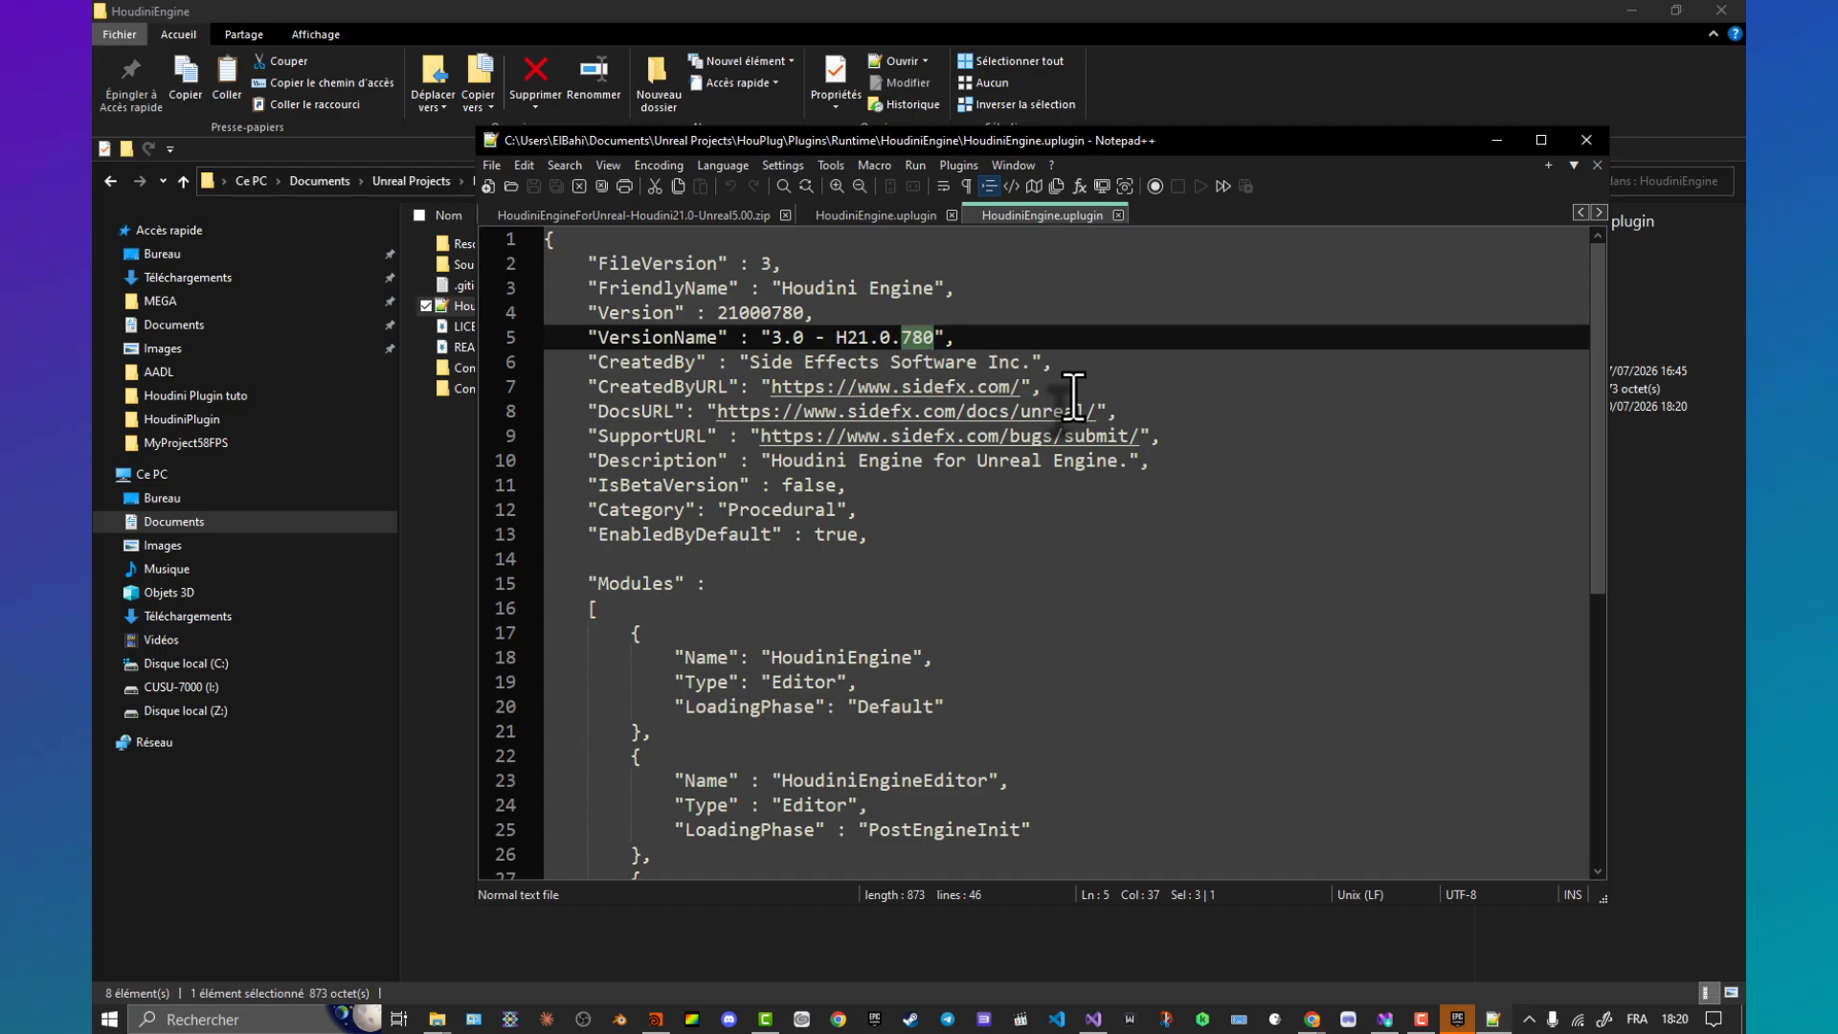
text(440)
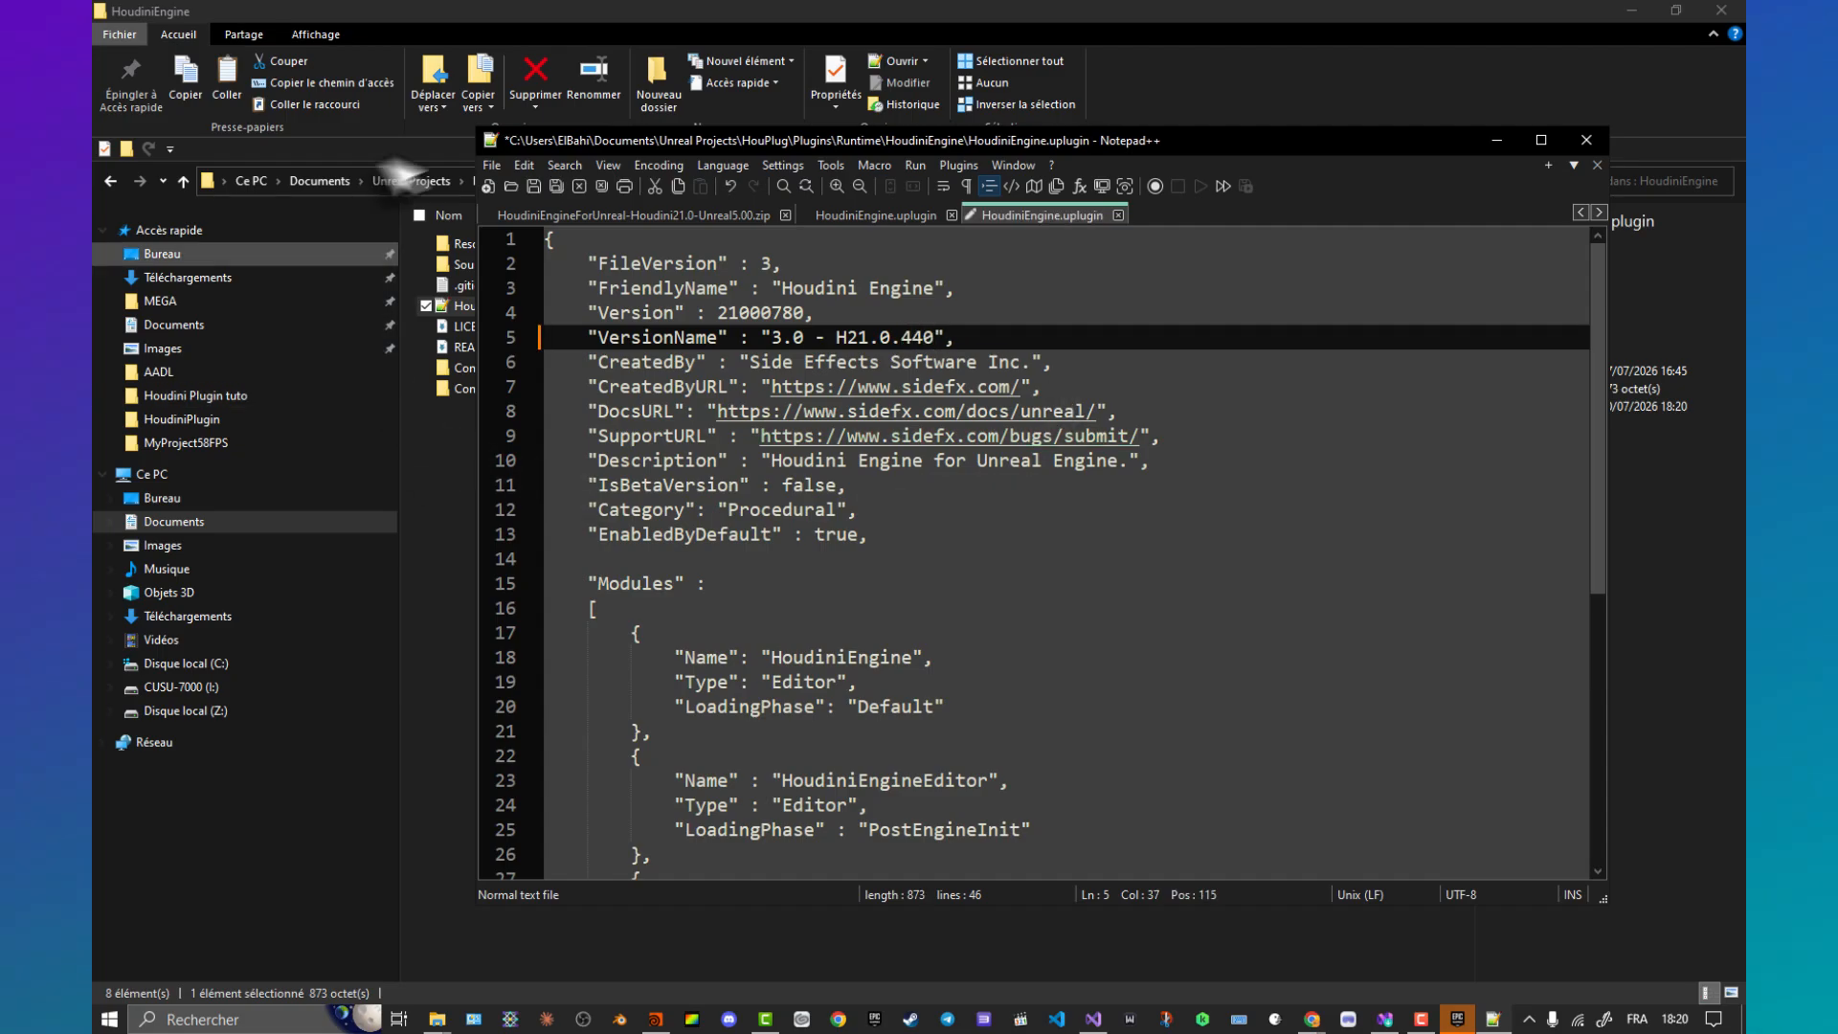
Step: Set Version to 21000440 in HoudiniEngine.uplugin, save the file and close Notepad++
click(808, 313)
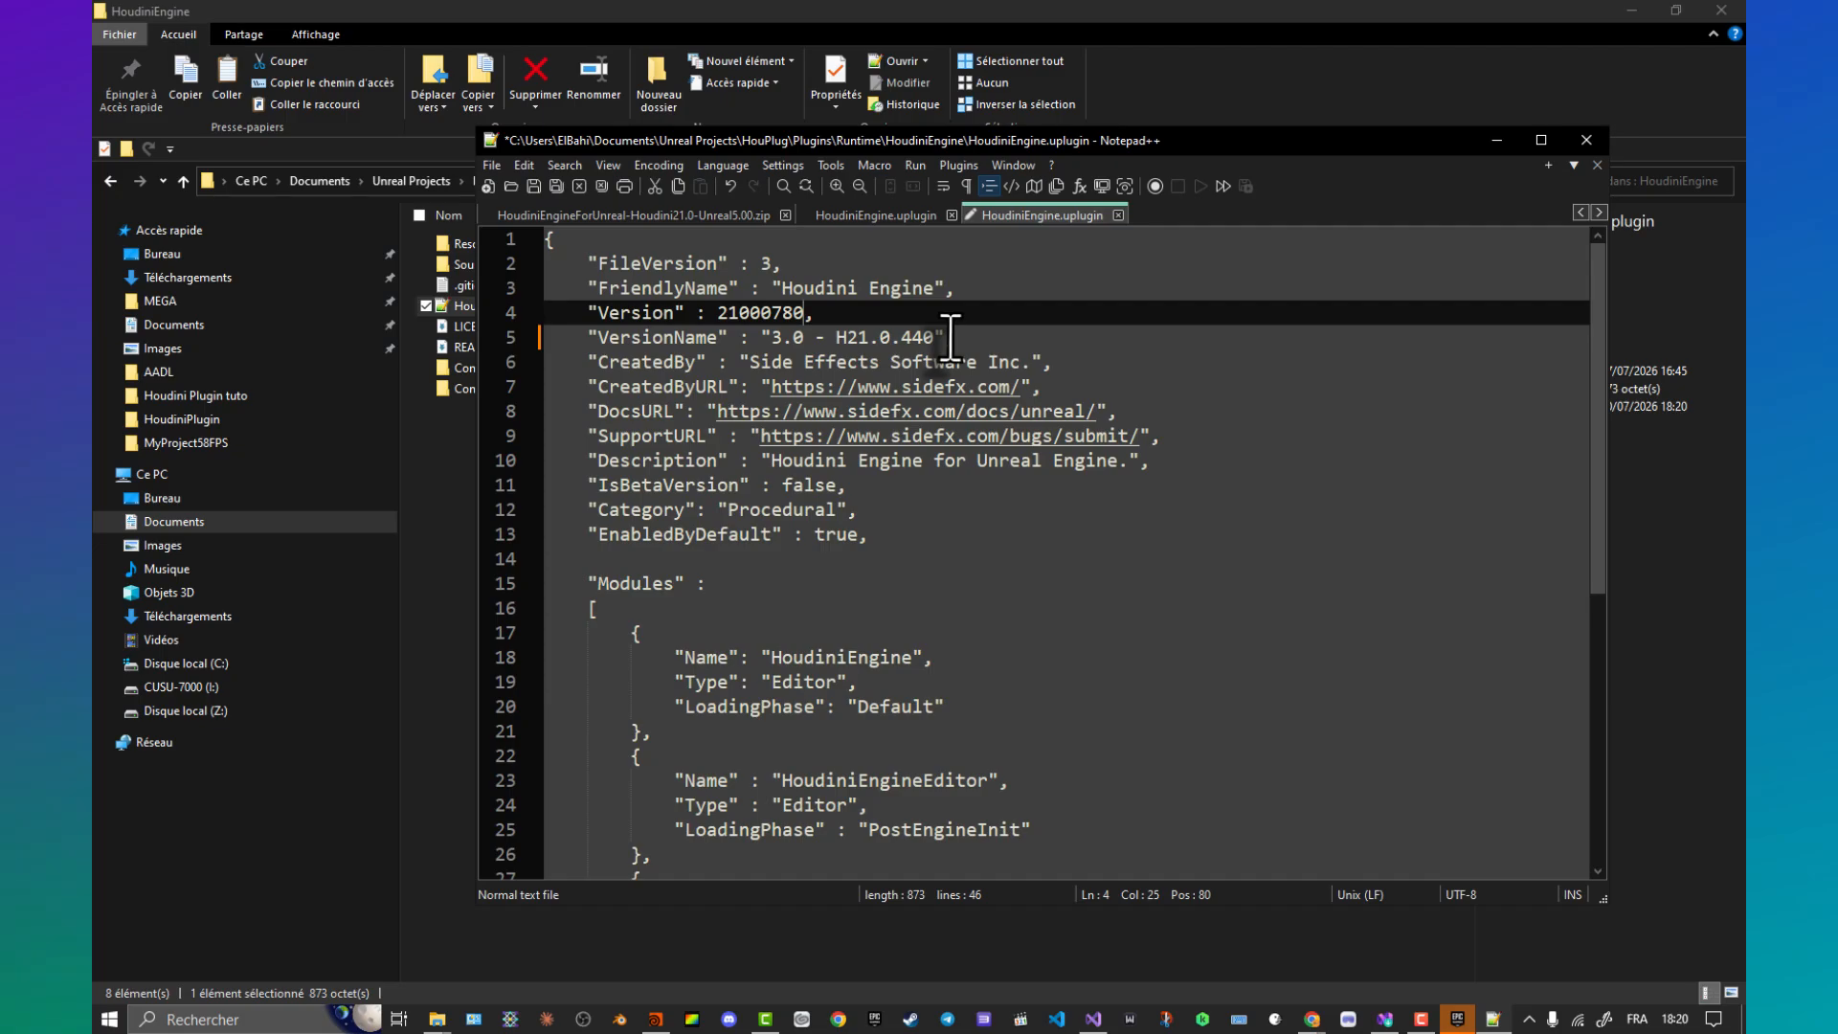
key(BackSpace)
key(BackSpace)
key(BackSpace)
text(440)
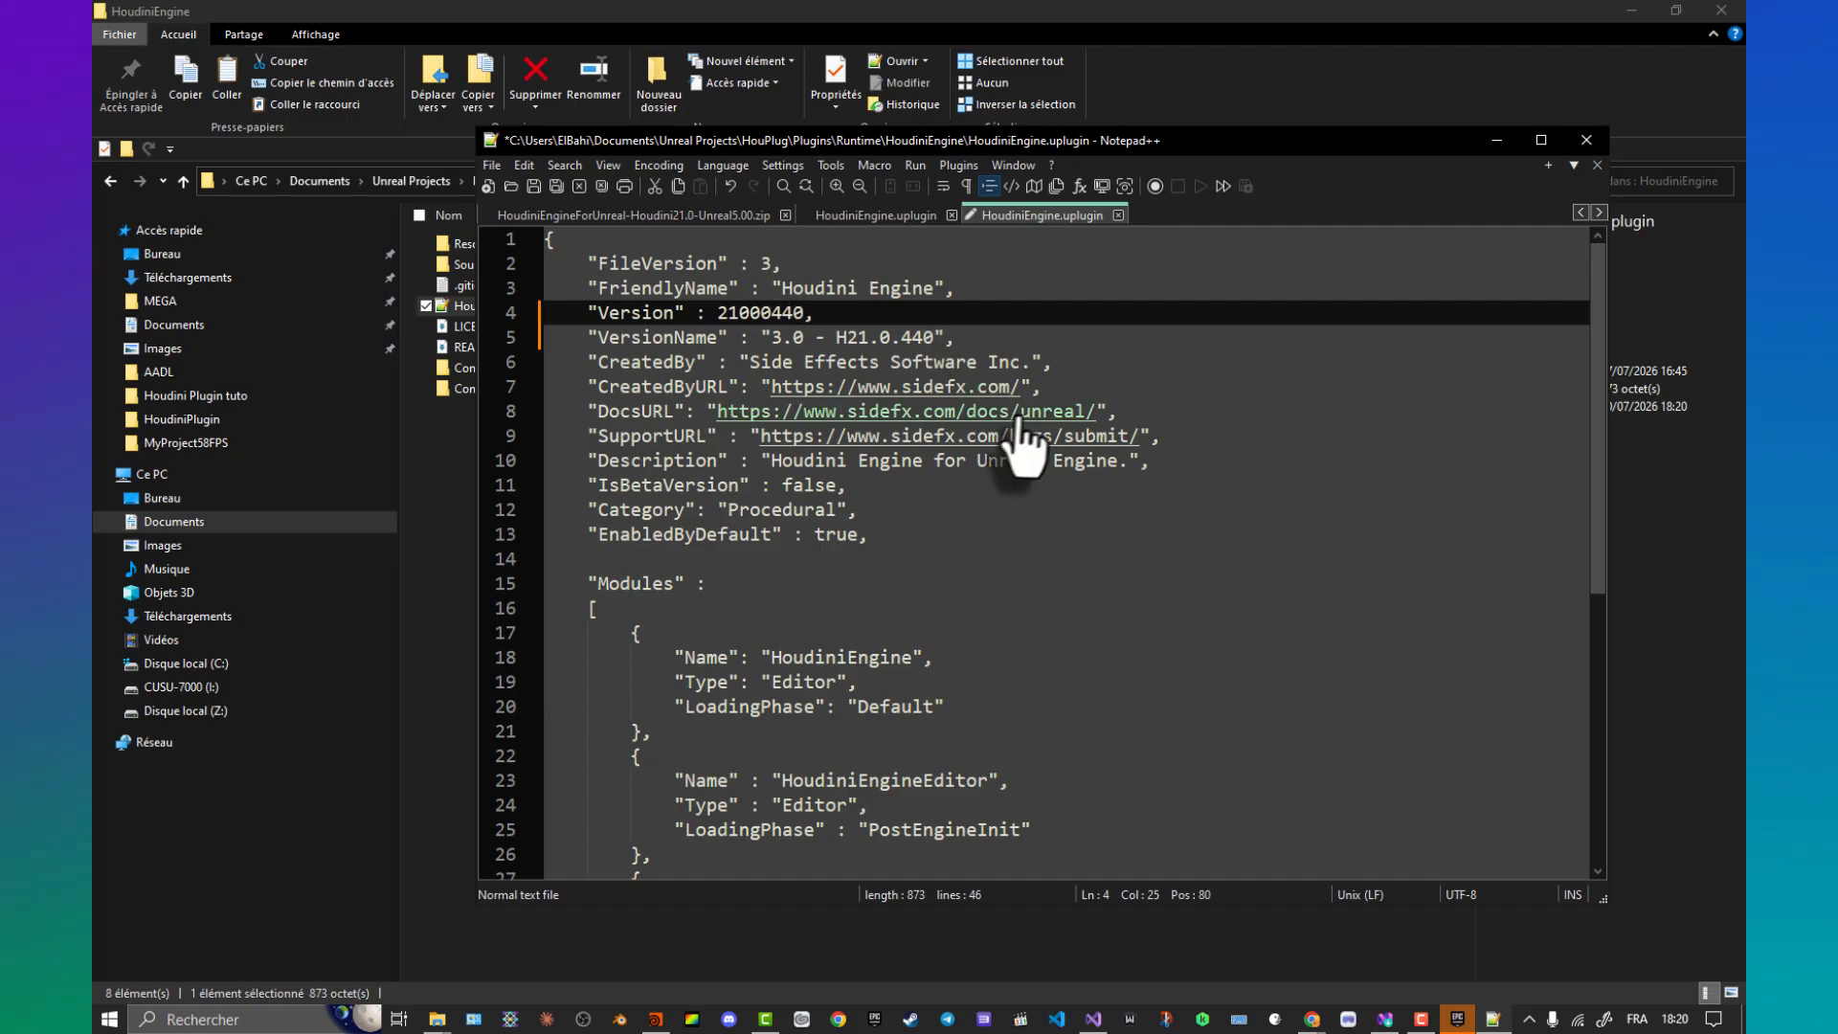
click(996, 338)
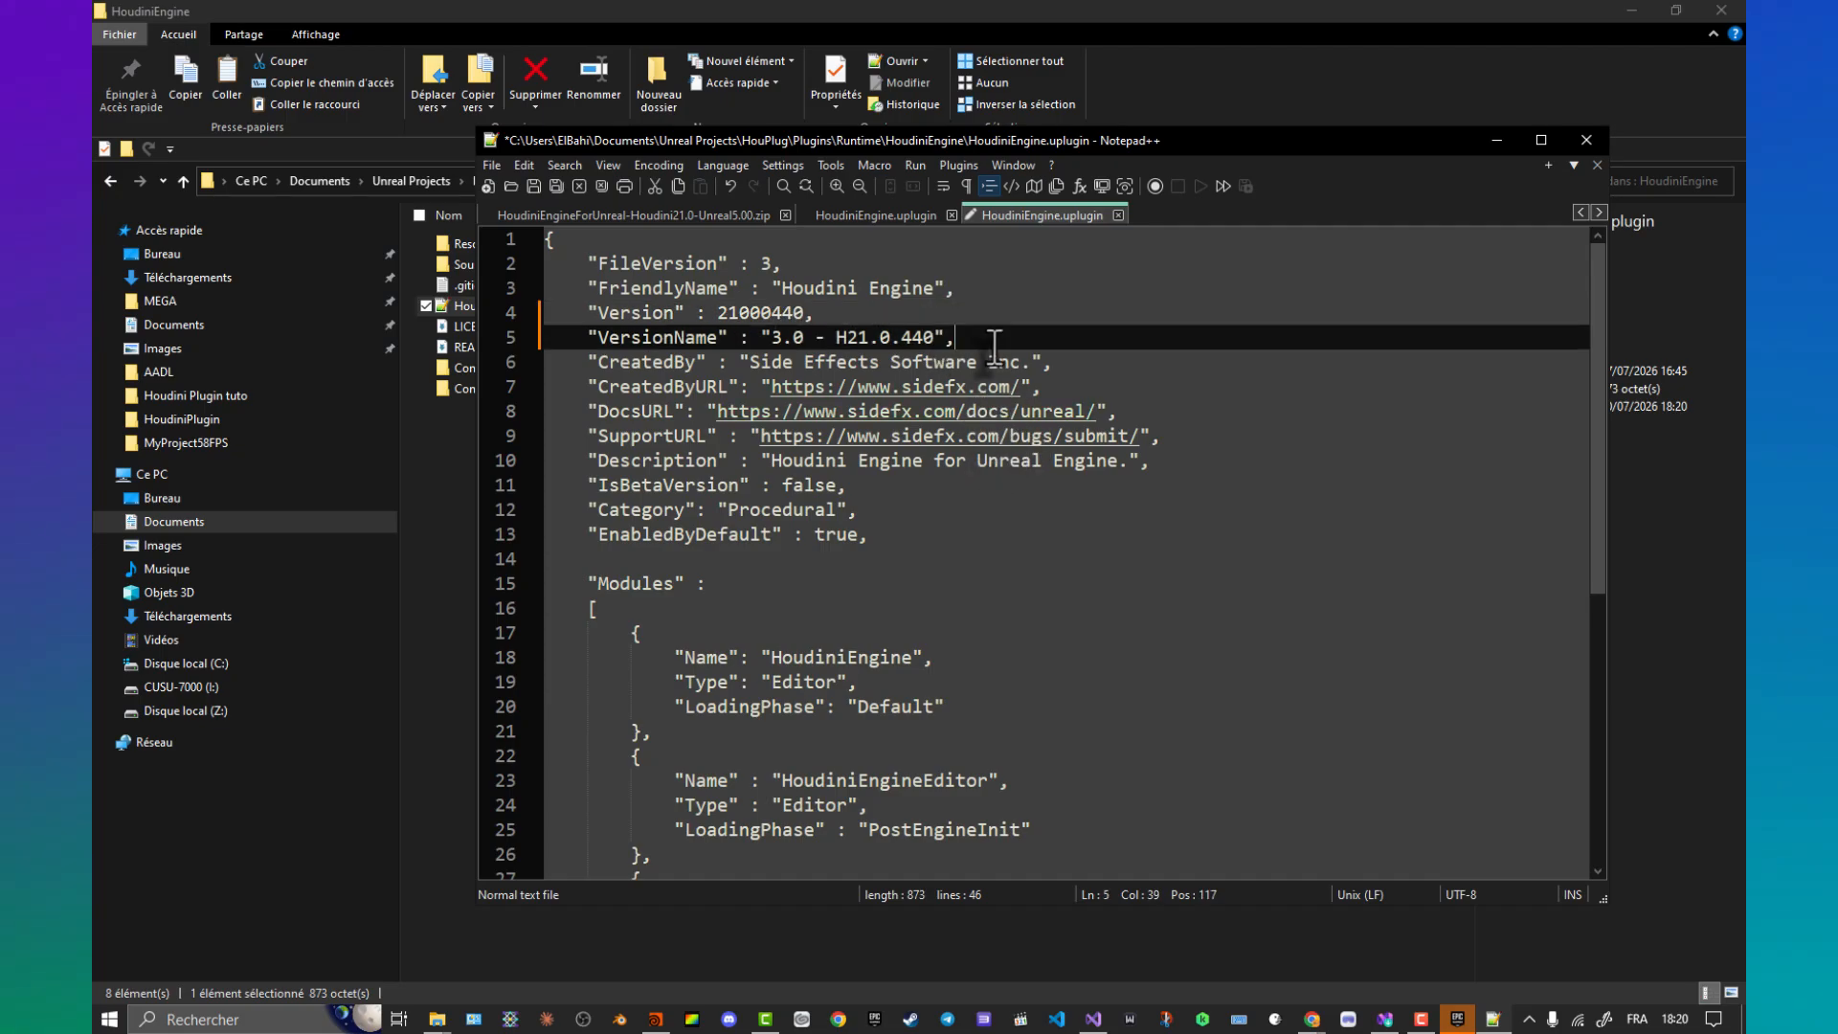
click(555, 186)
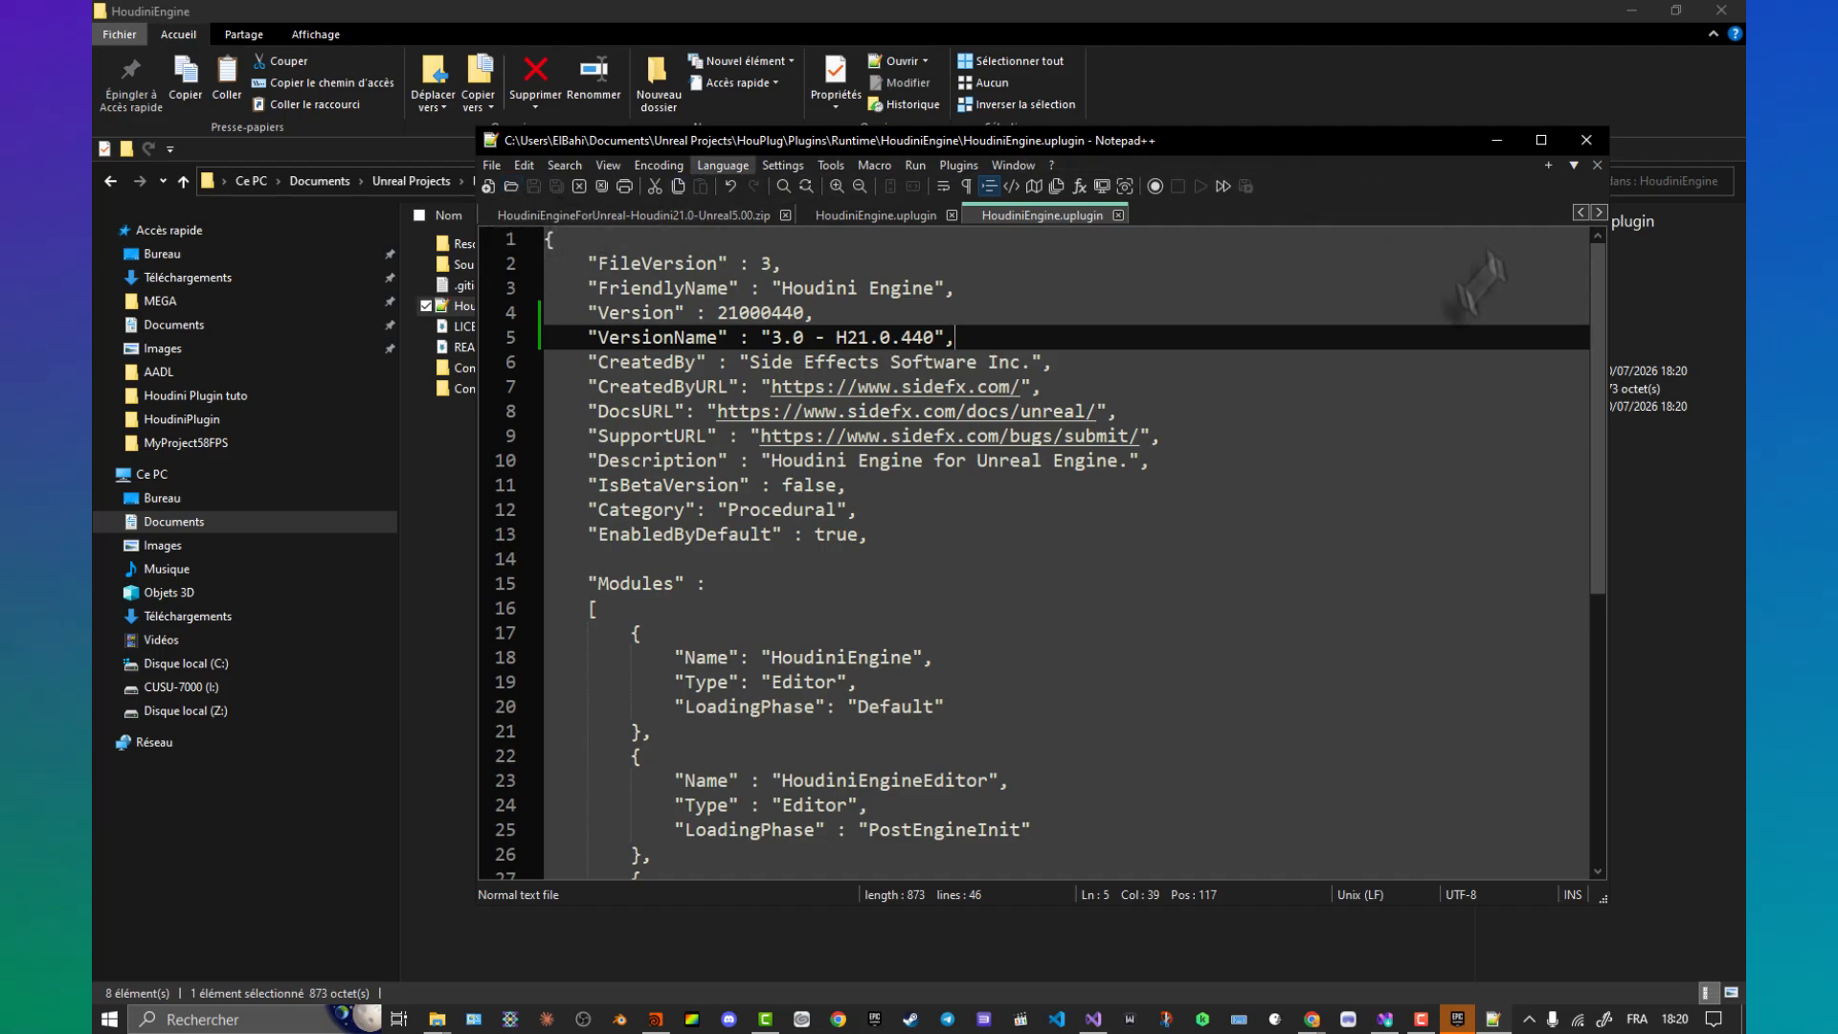
click(1588, 141)
Step: Go back up from the HoudiniEngine folder through Runtime to the project's Plugins folder
click(755, 616)
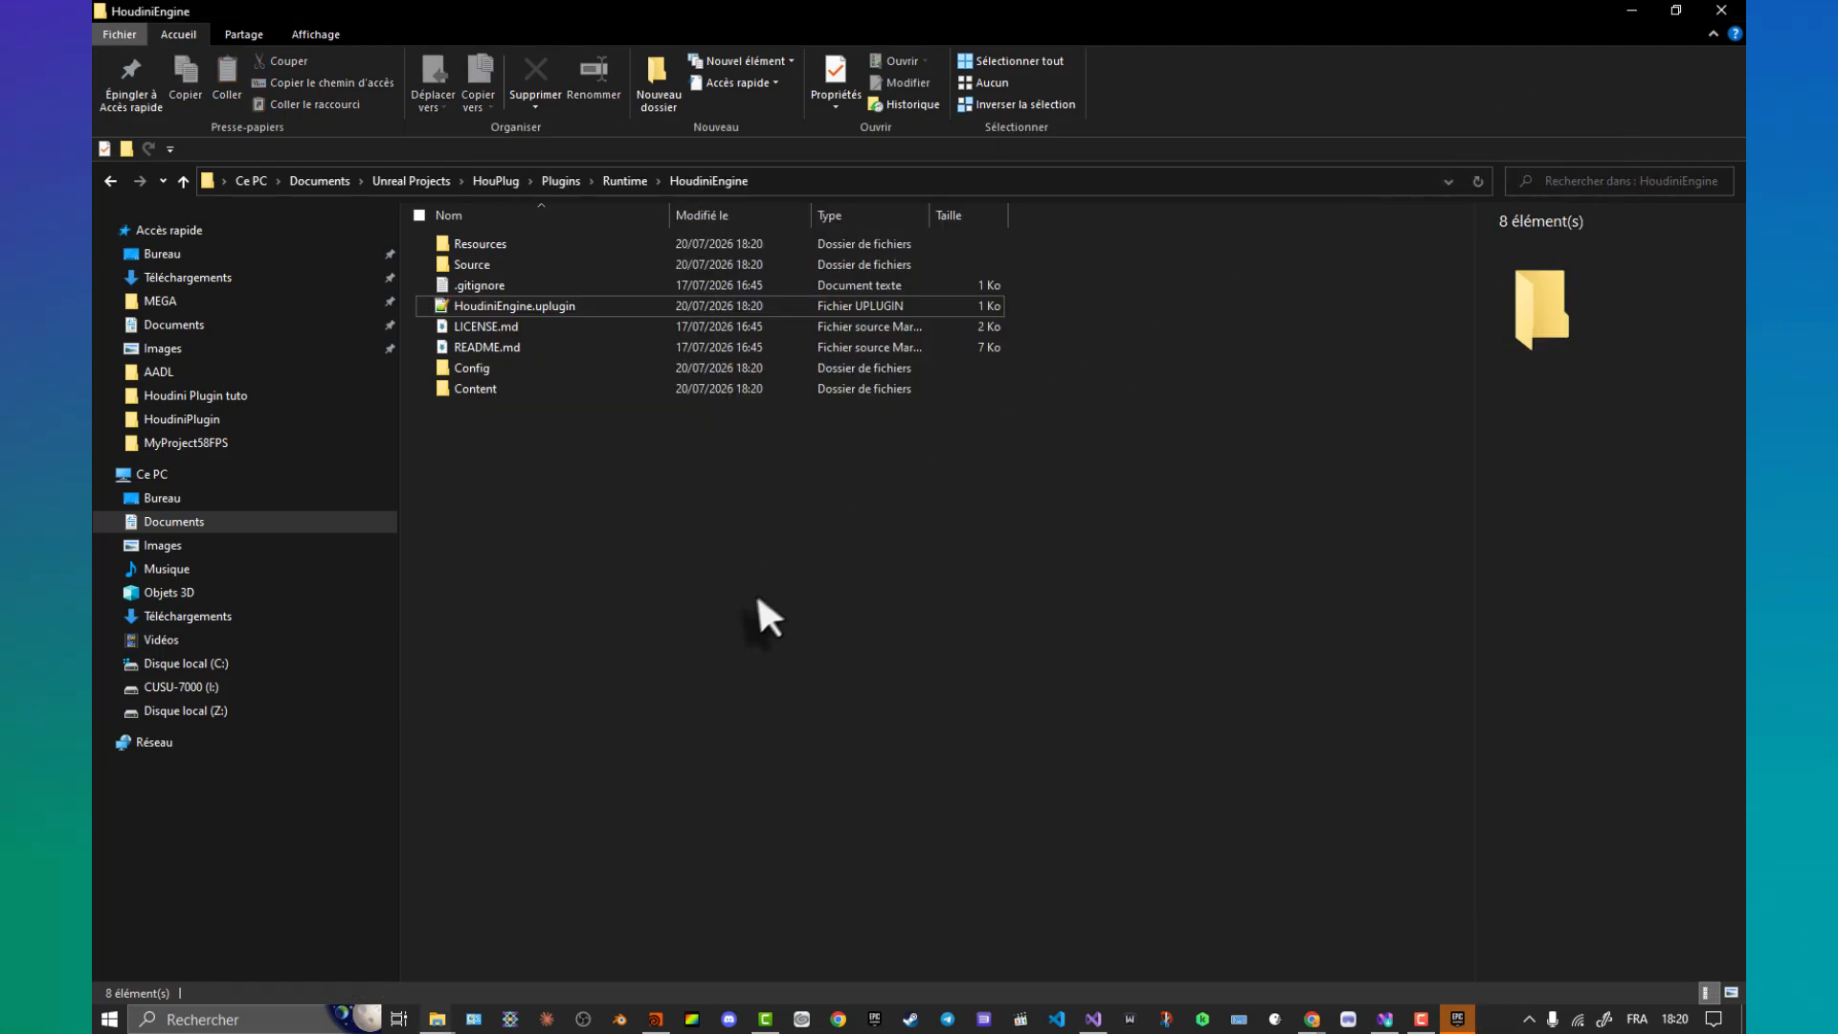
click(625, 181)
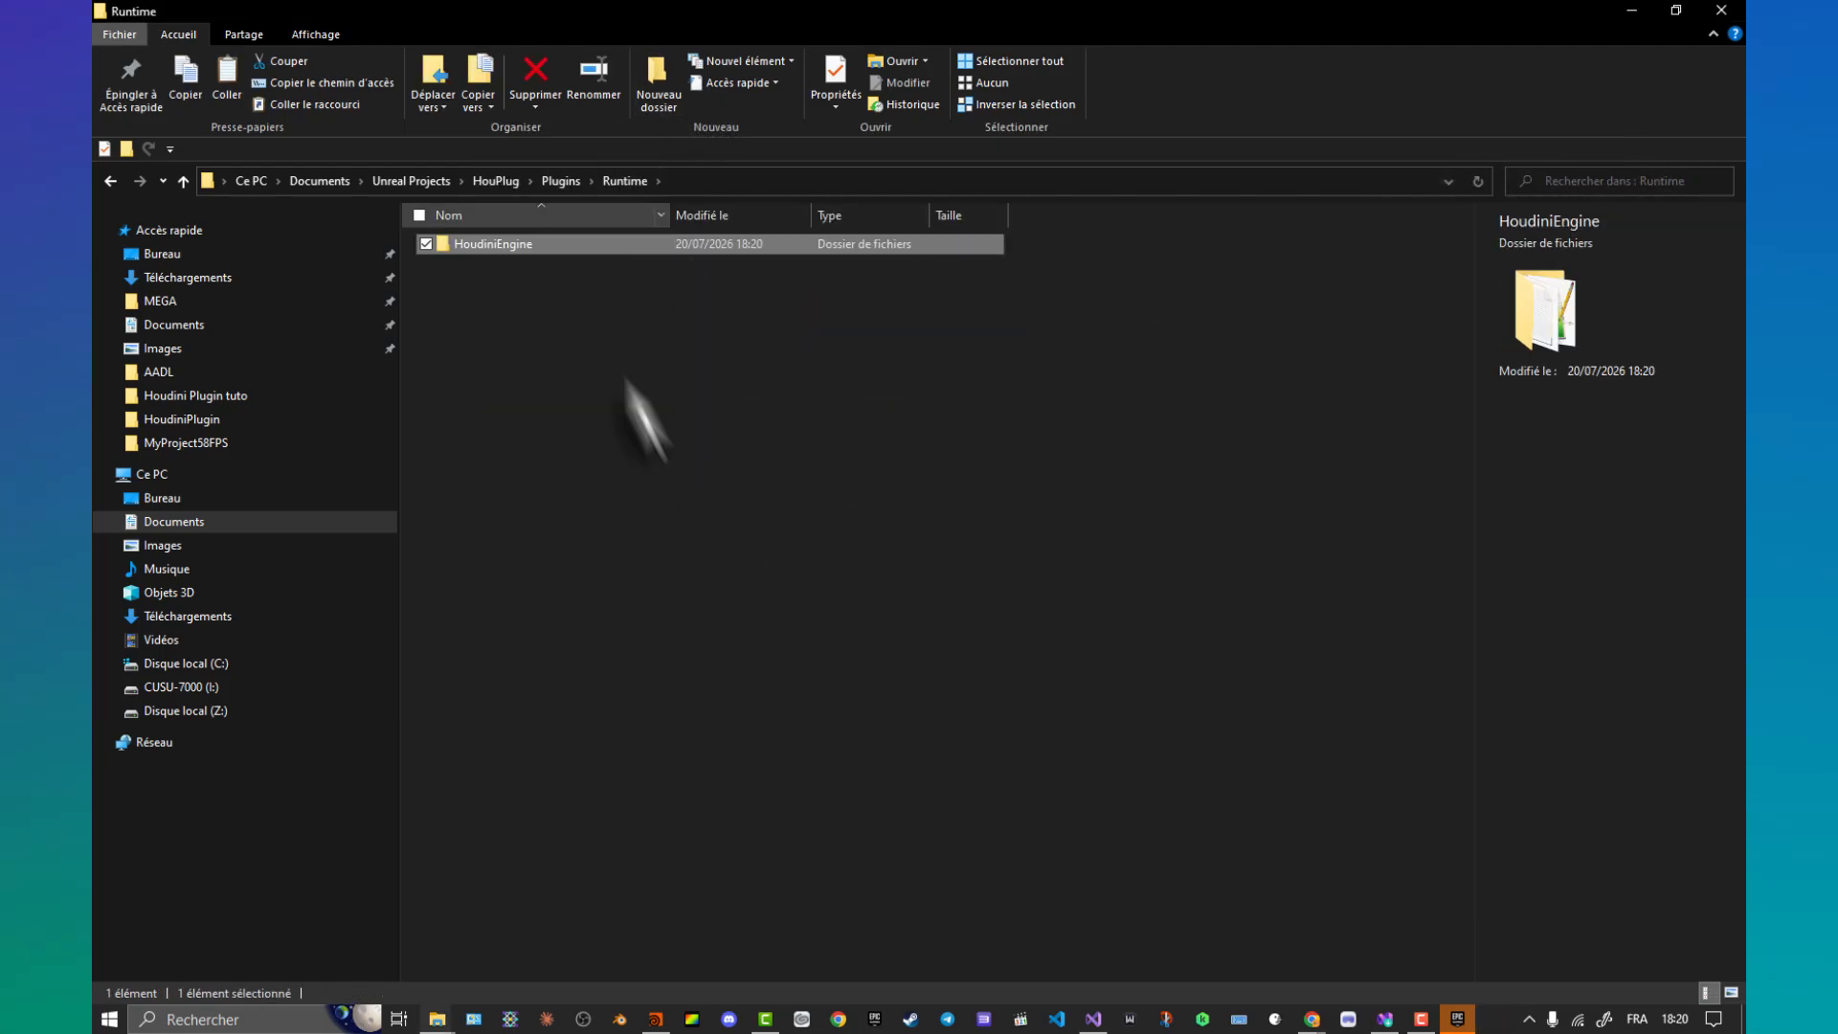
click(560, 181)
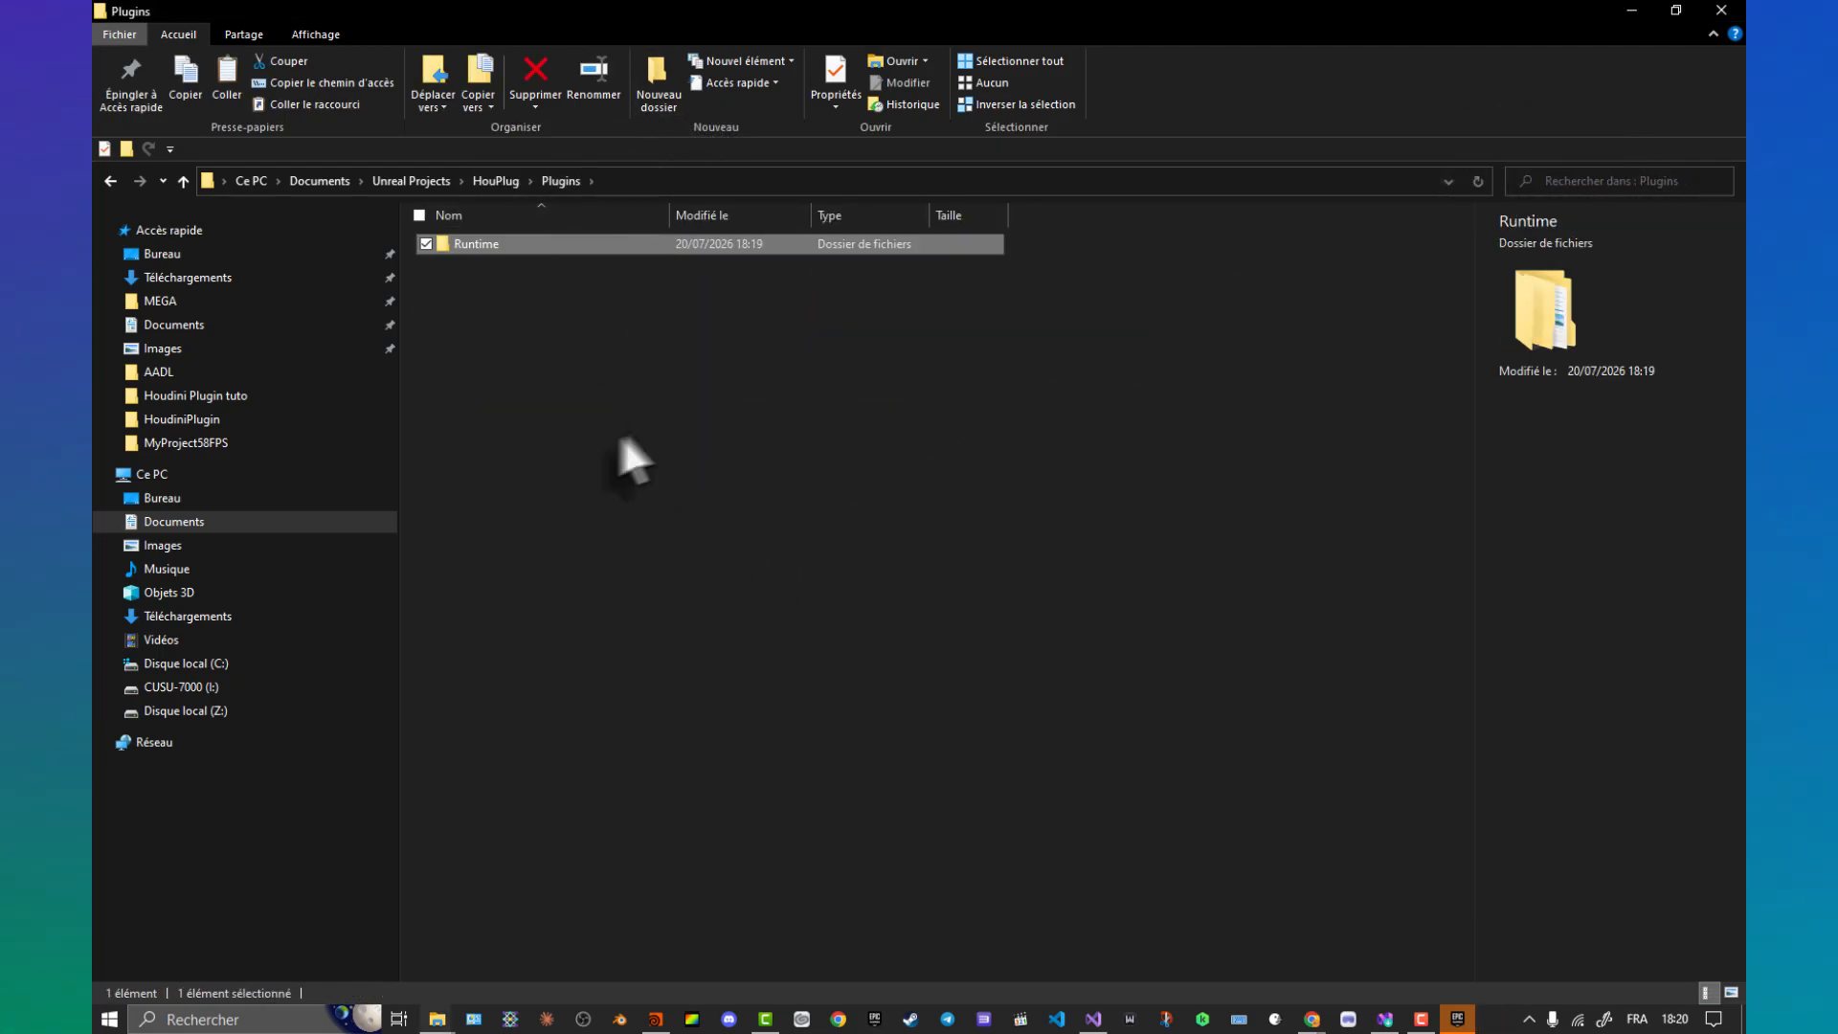
Step: Go back to the HouPlug project folder and open its solution in Visual Studio
click(497, 182)
double_click(540, 471)
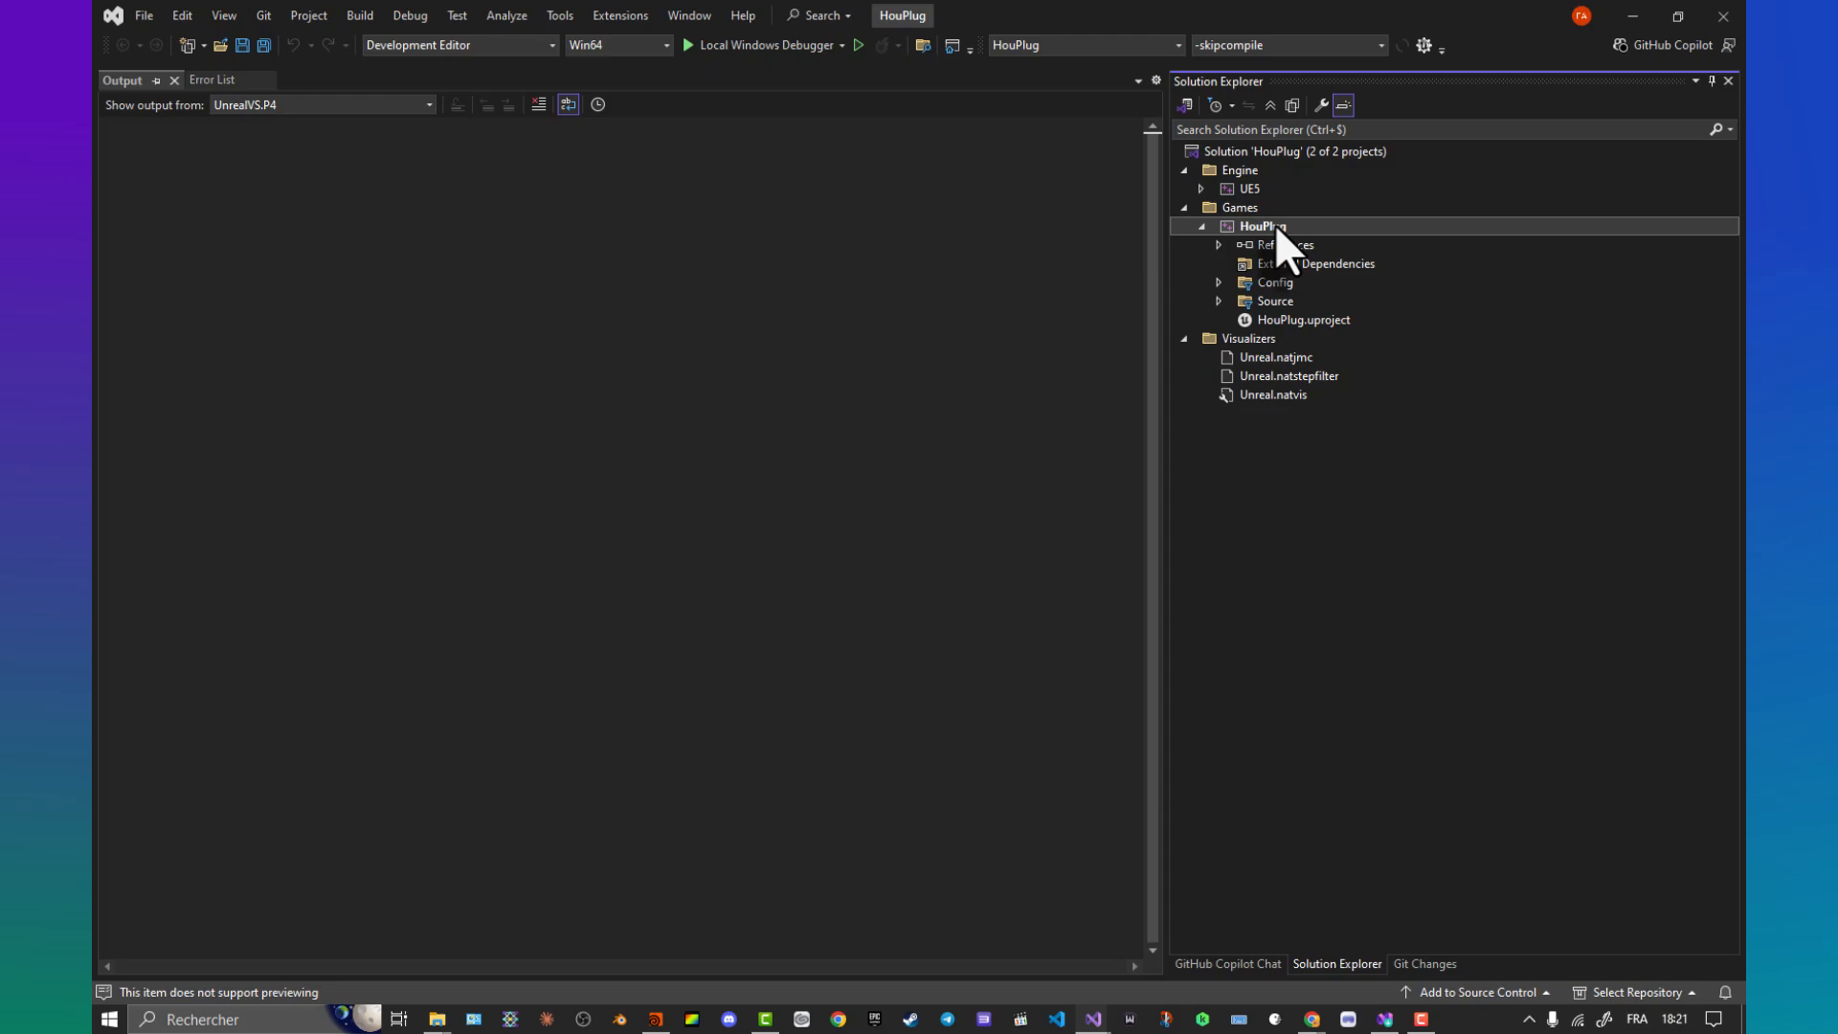
right_click(1275, 224)
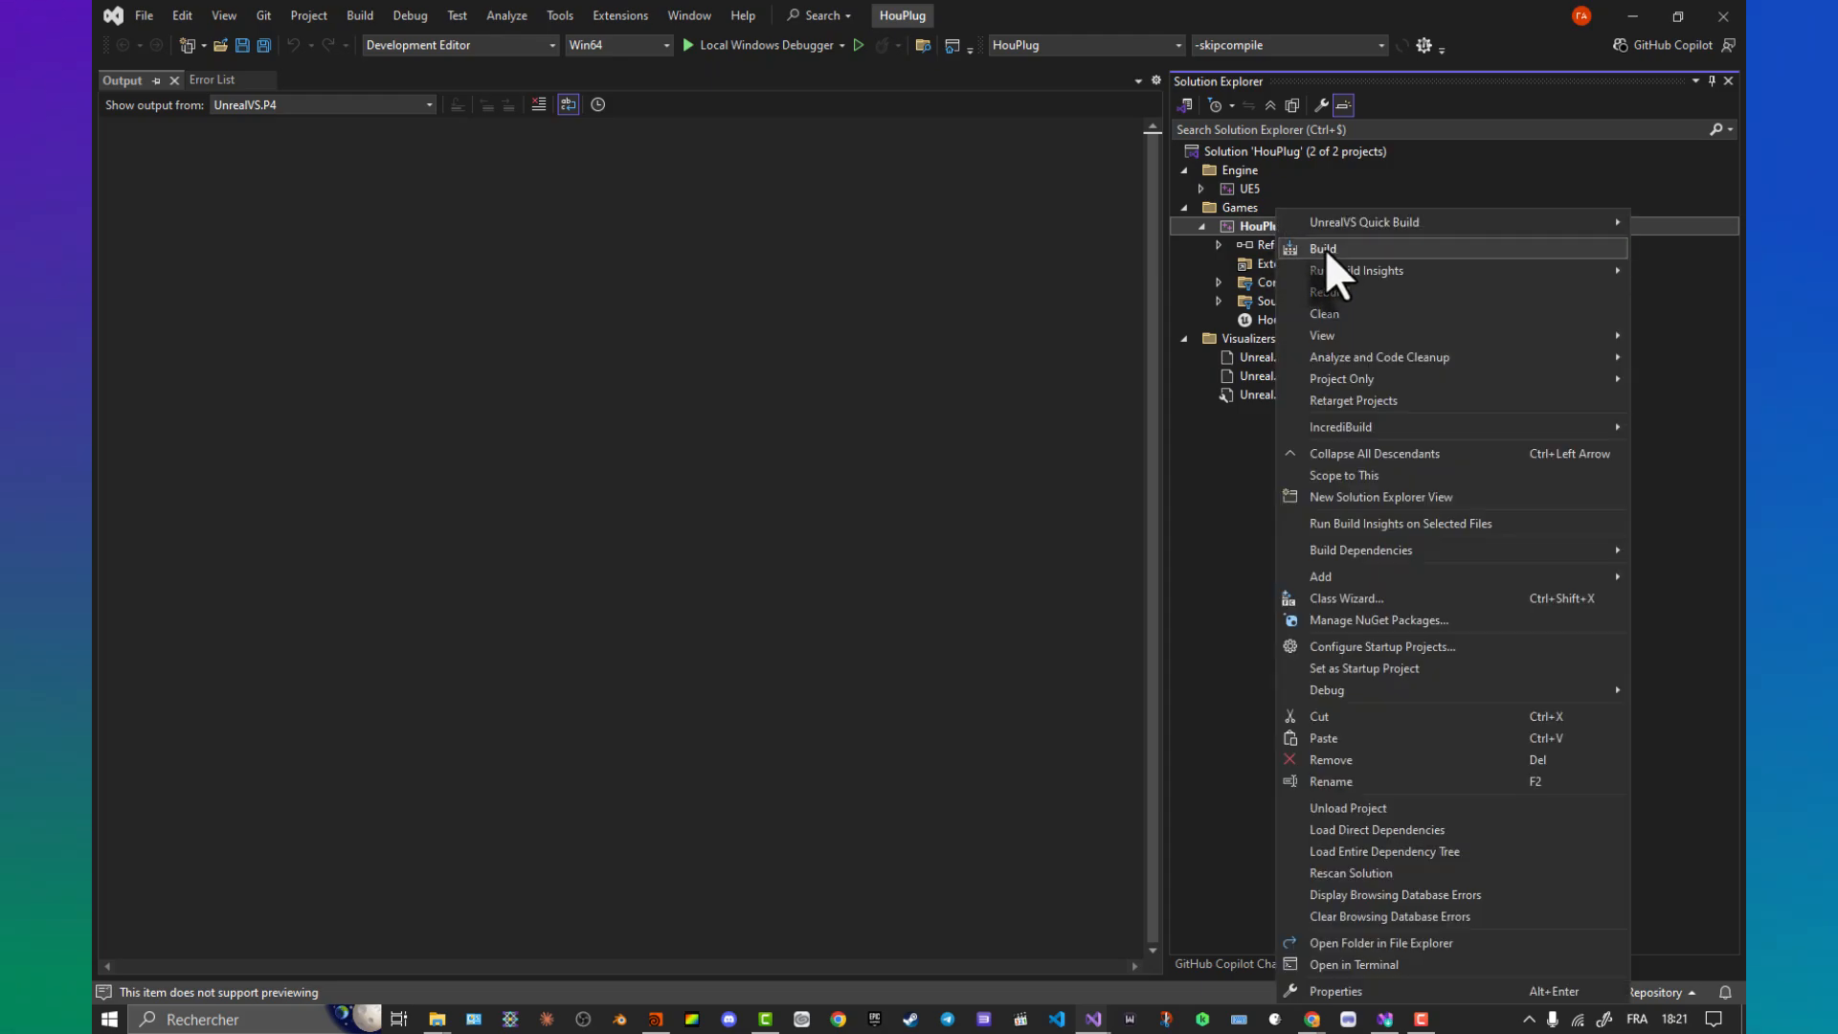
mouse_move(1354, 222)
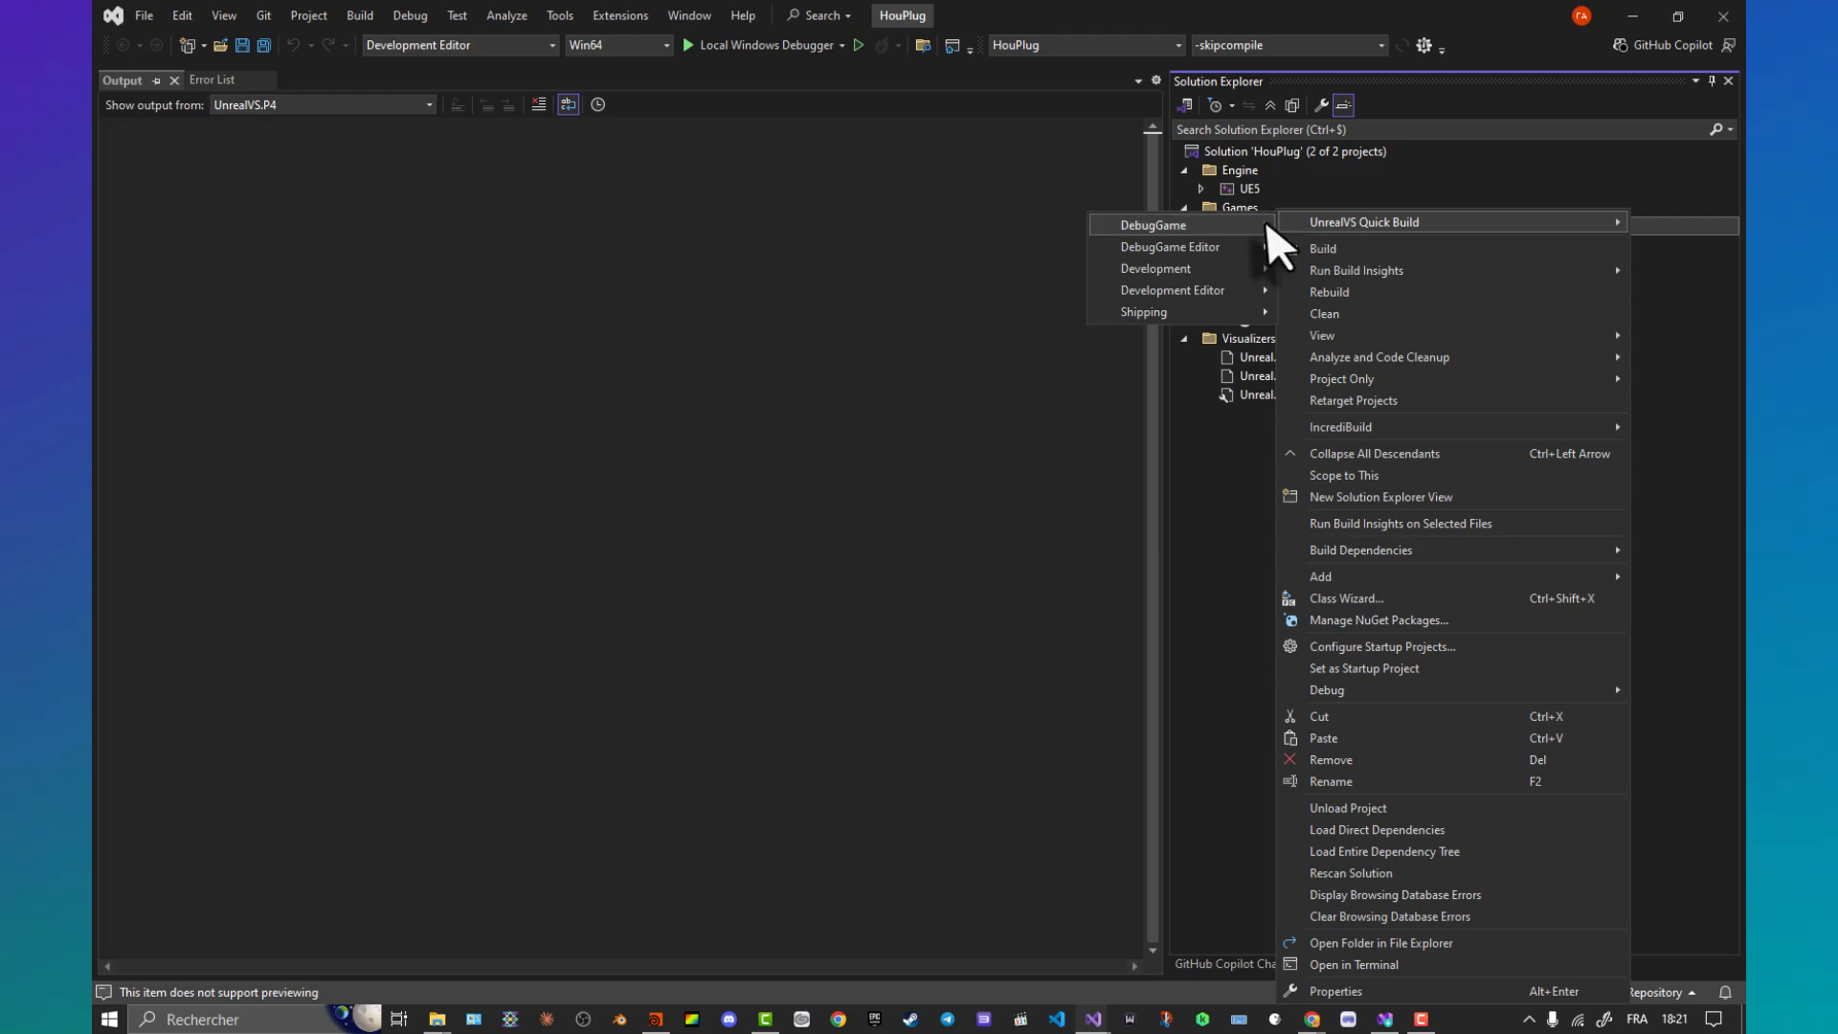
mouse_move(1235, 293)
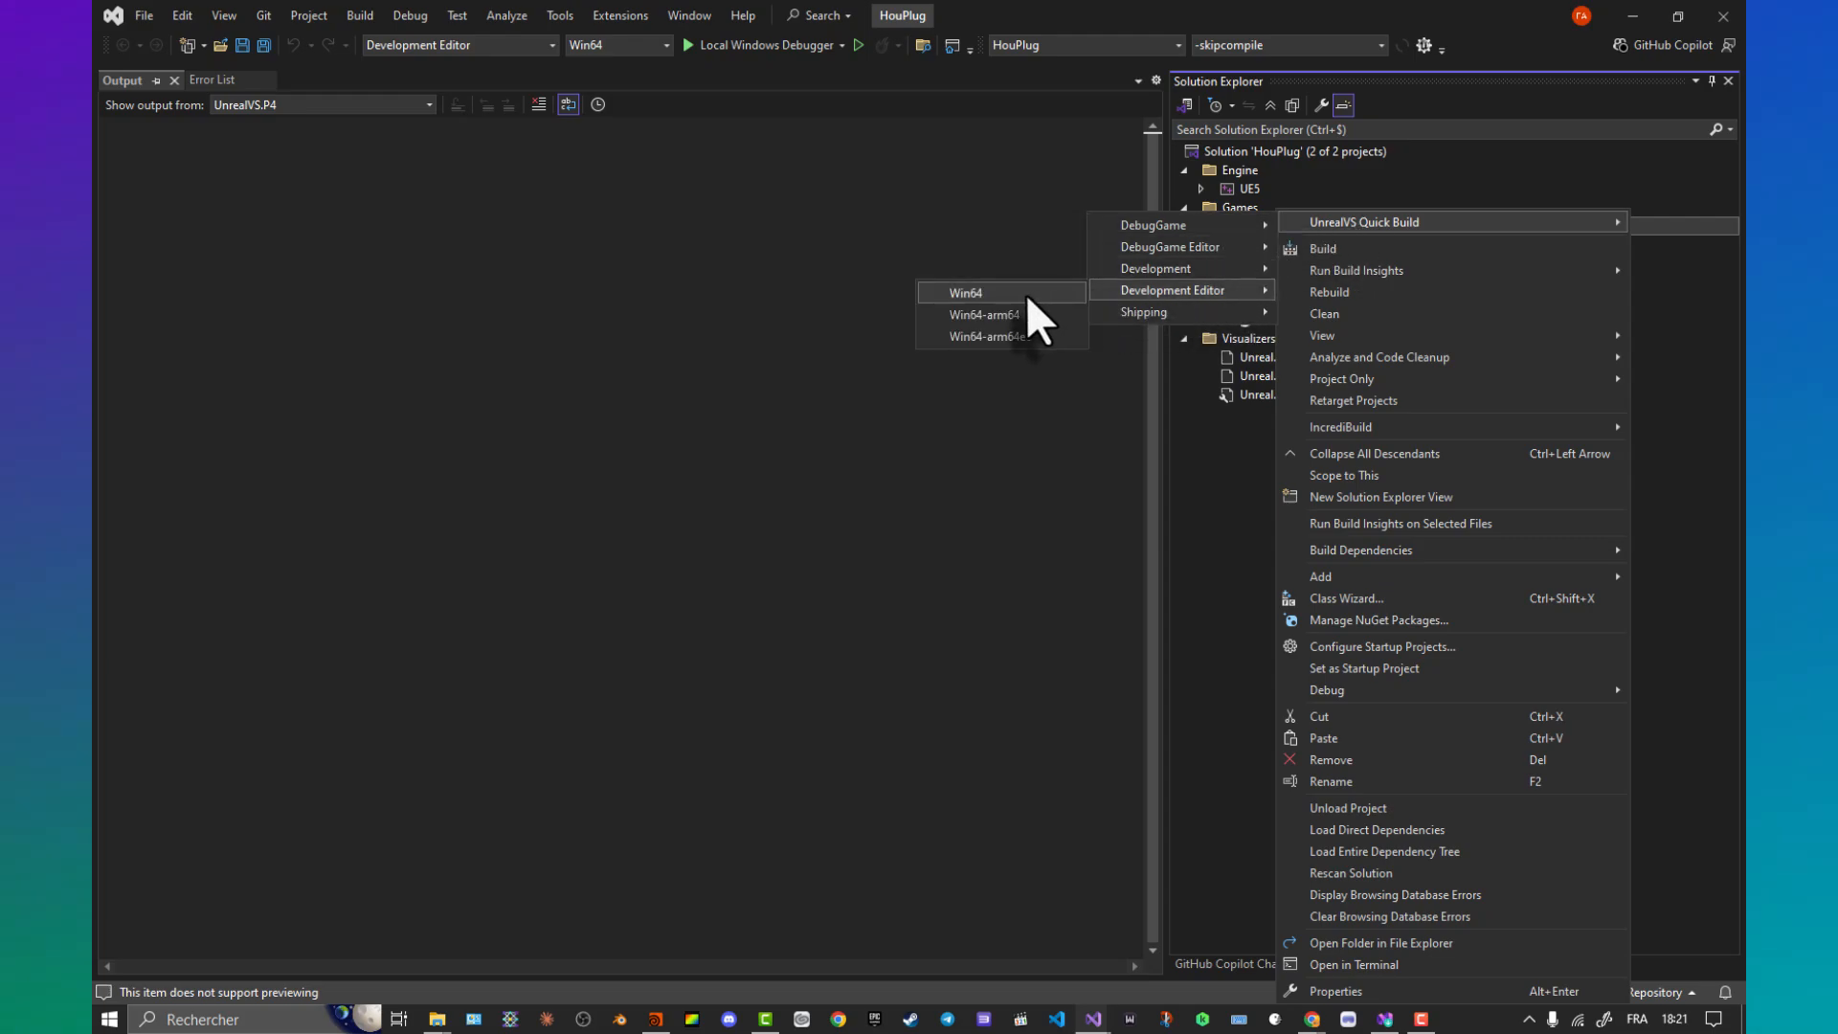
Step: Build the UE5 engine project with UnrealVS Quick Build using the Development Editor configuration for Win64
click(1230, 189)
right_click(1278, 187)
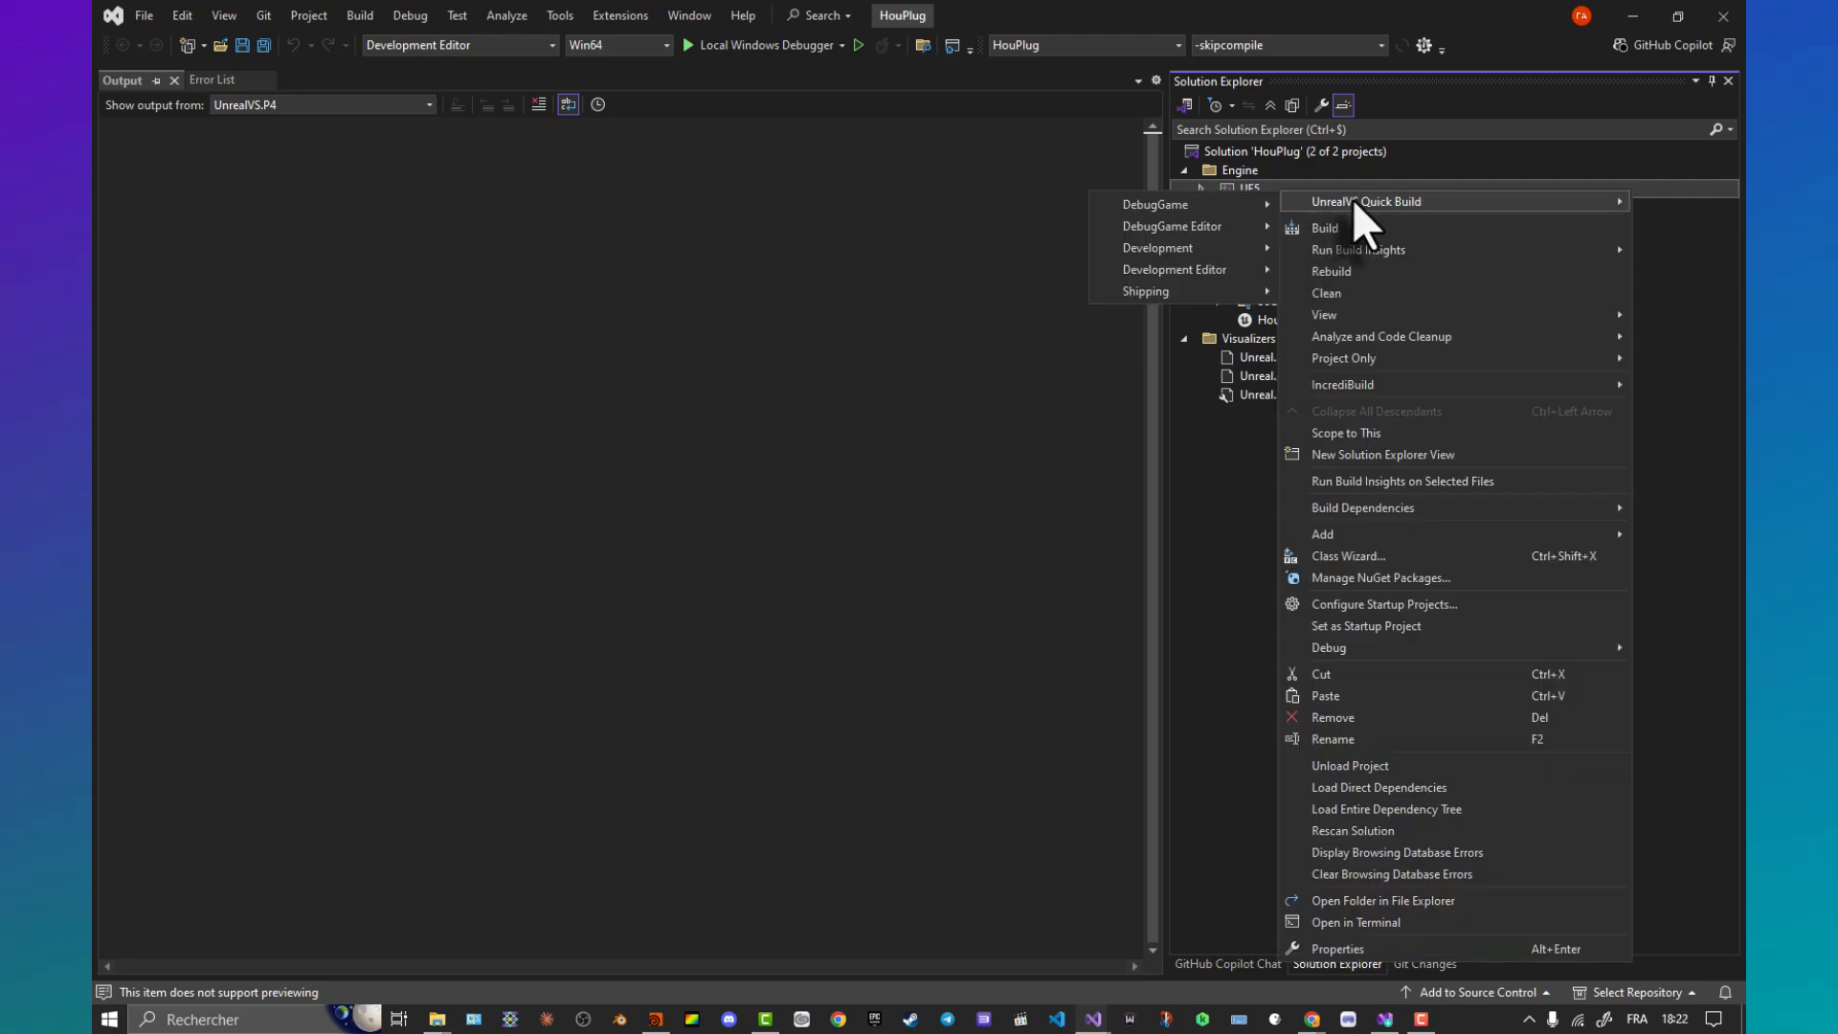
mouse_move(1178, 269)
click(986, 273)
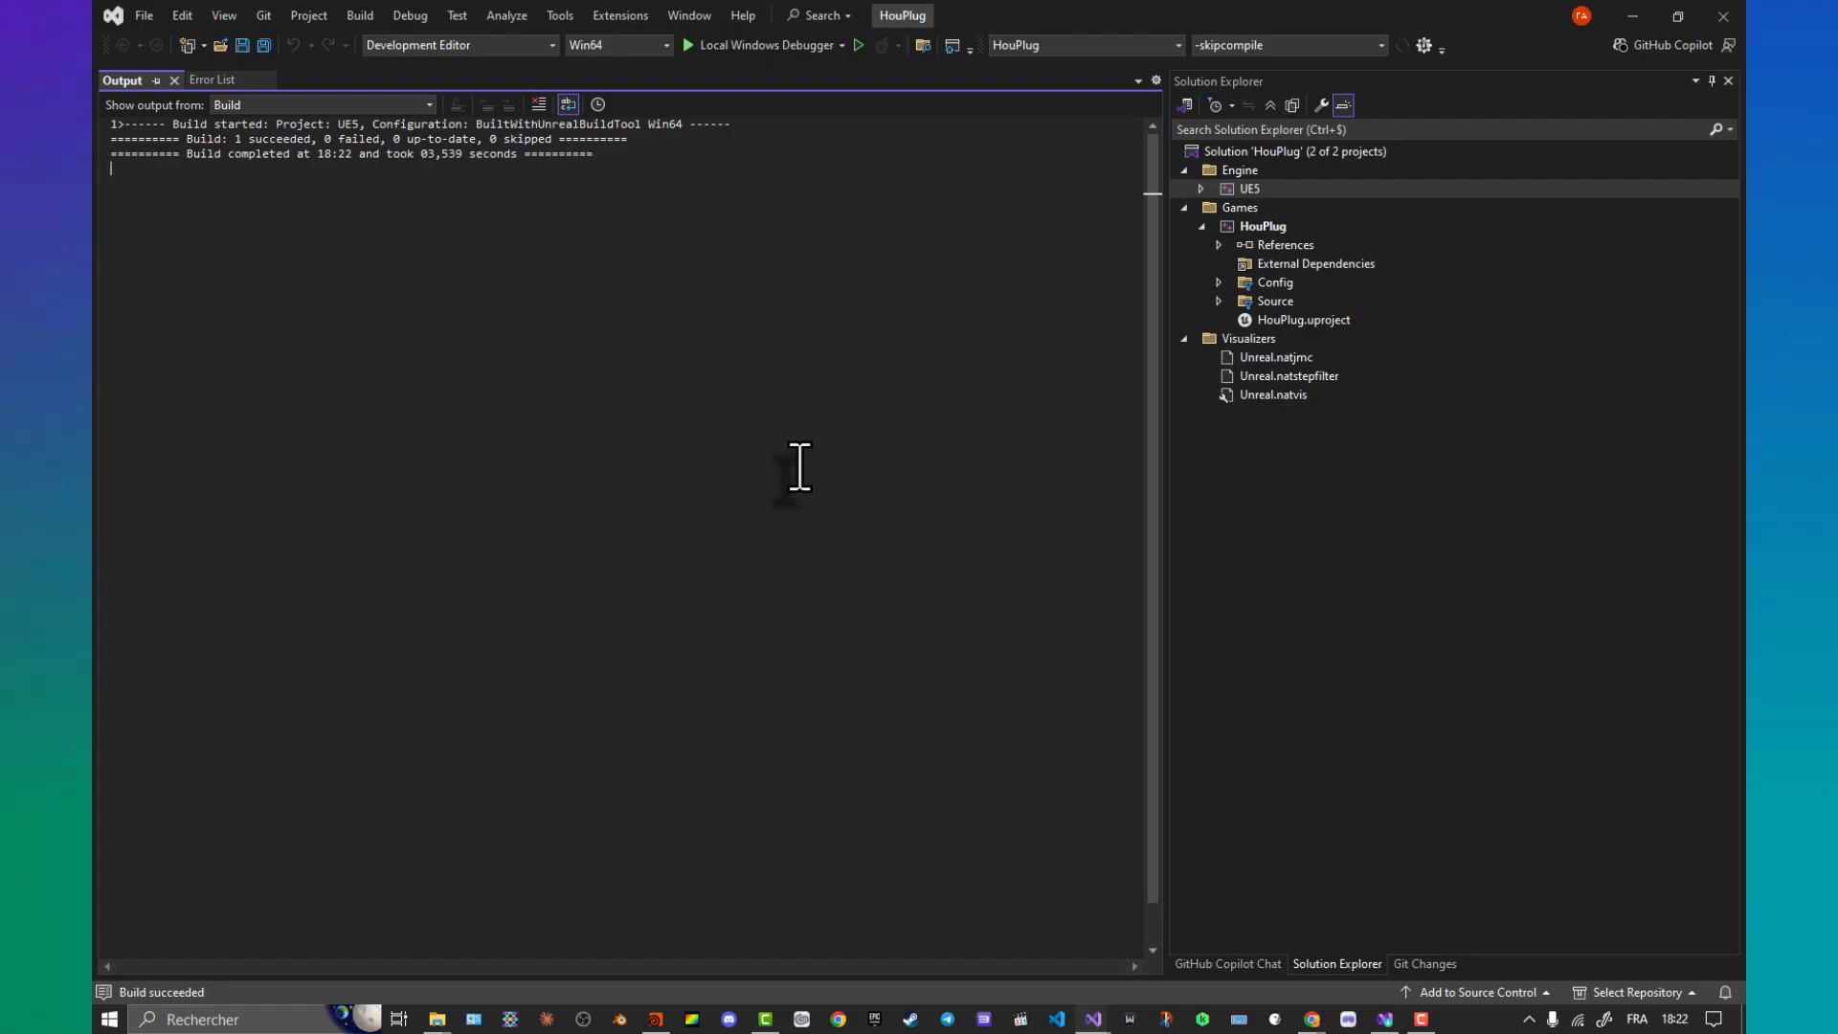
Step: Build the HouPlug project to compile the Houdini Engine plugin sources
key(ctrl+shift+b)
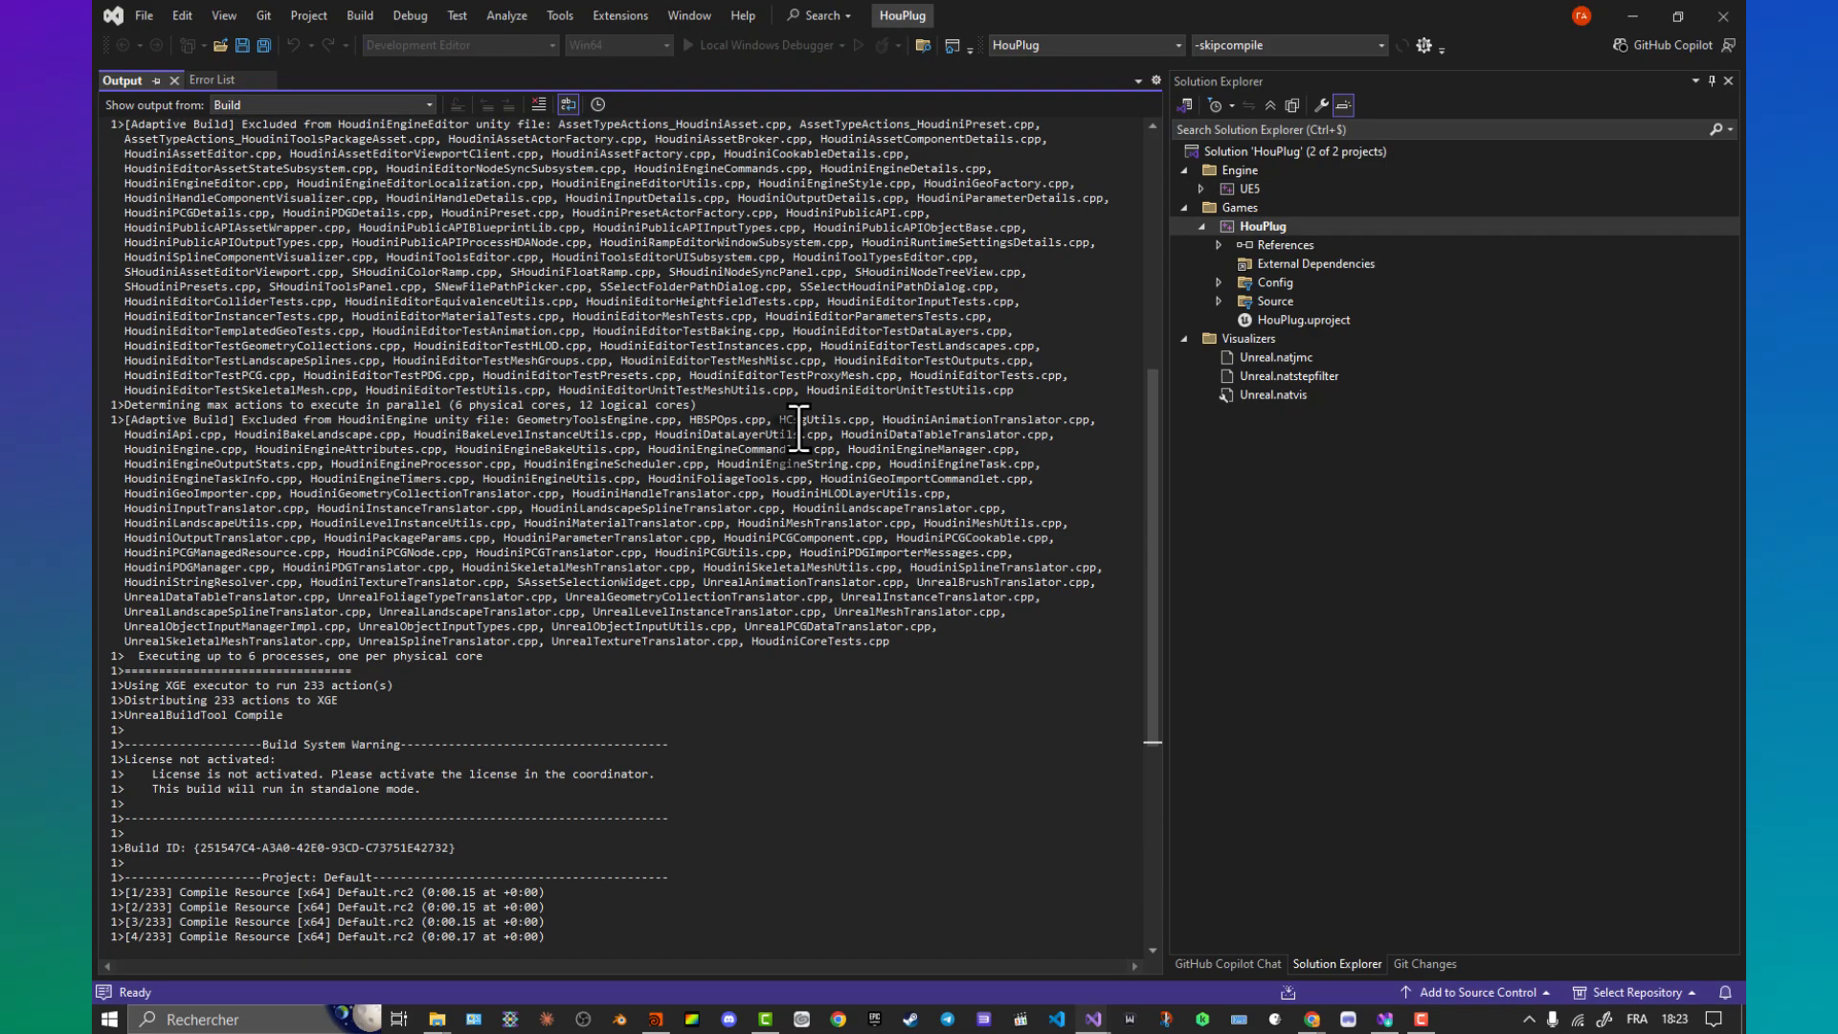